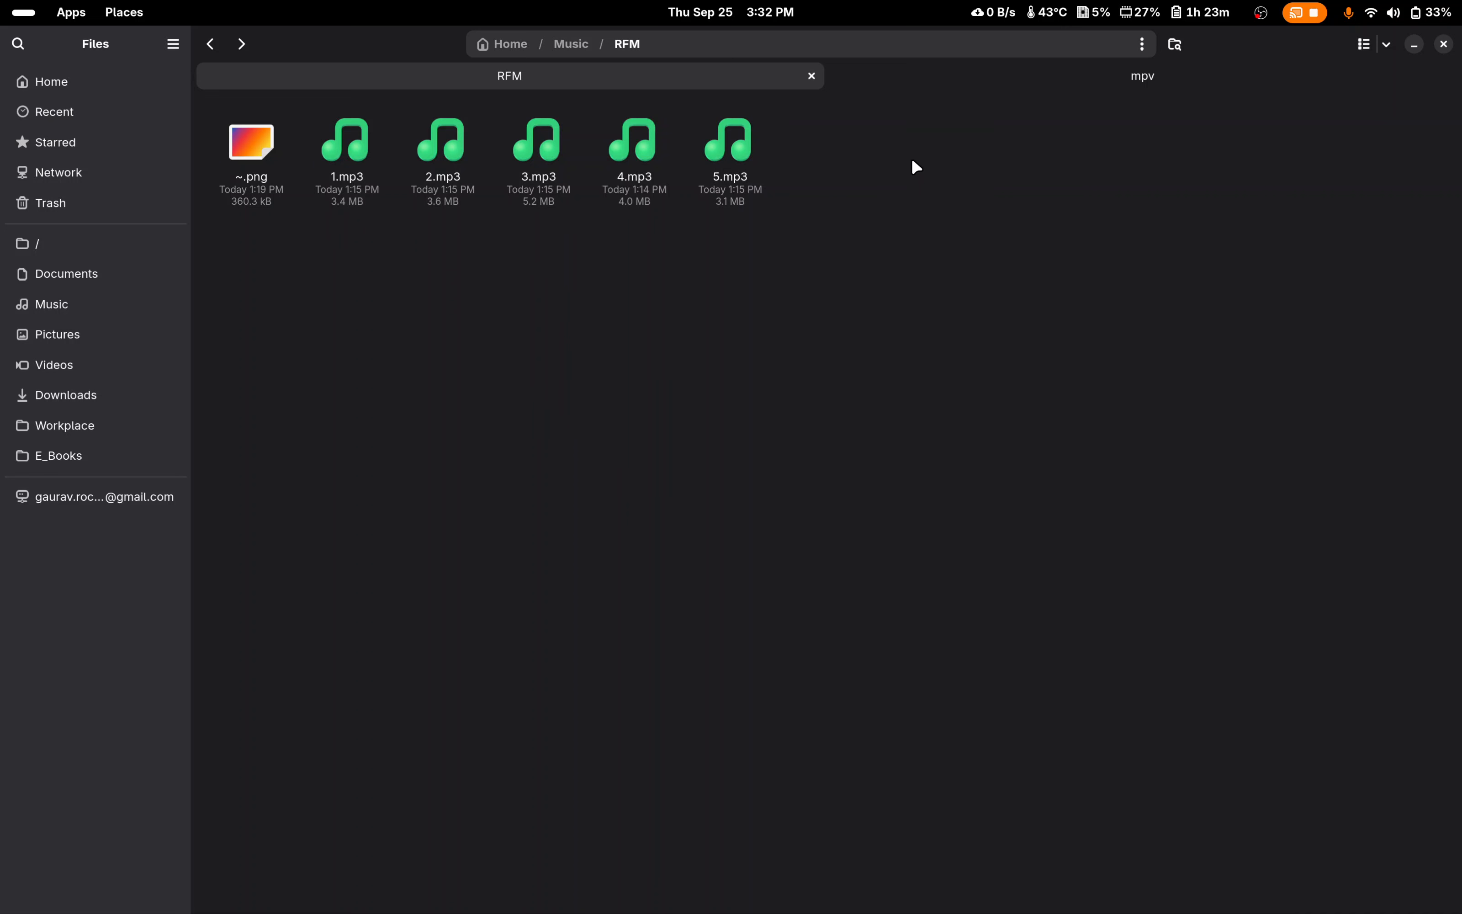
Step: Select the five audio files 1.mp3 to 5.mp3 in the RFM folder
left_click_drag(911, 157, 381, 185)
left_click_drag(953, 178, 341, 168)
right_click(341, 168)
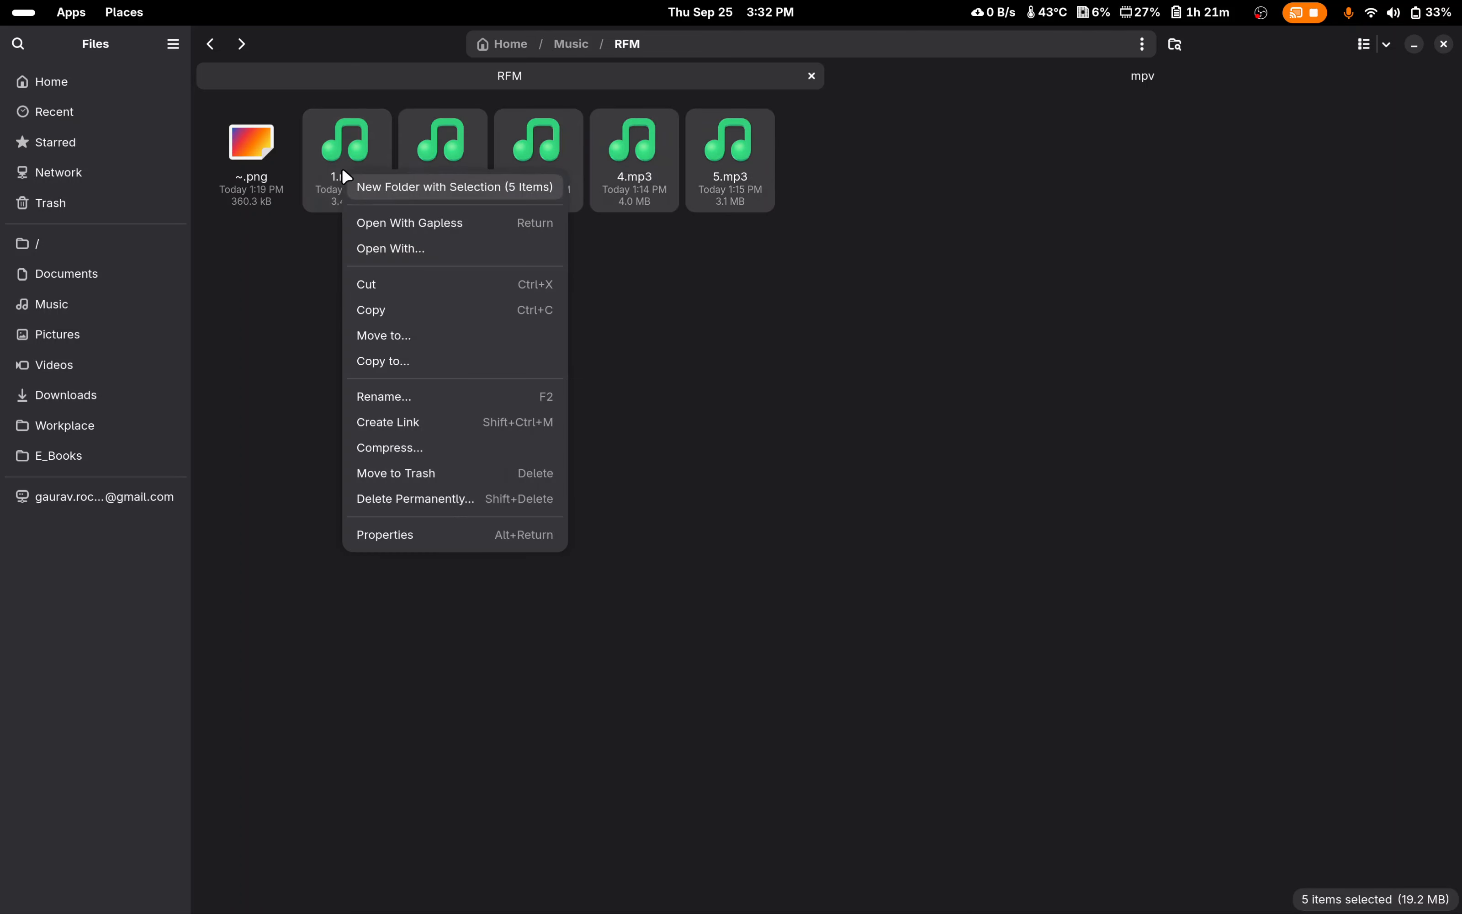
left_click(455, 249)
left_click(643, 460)
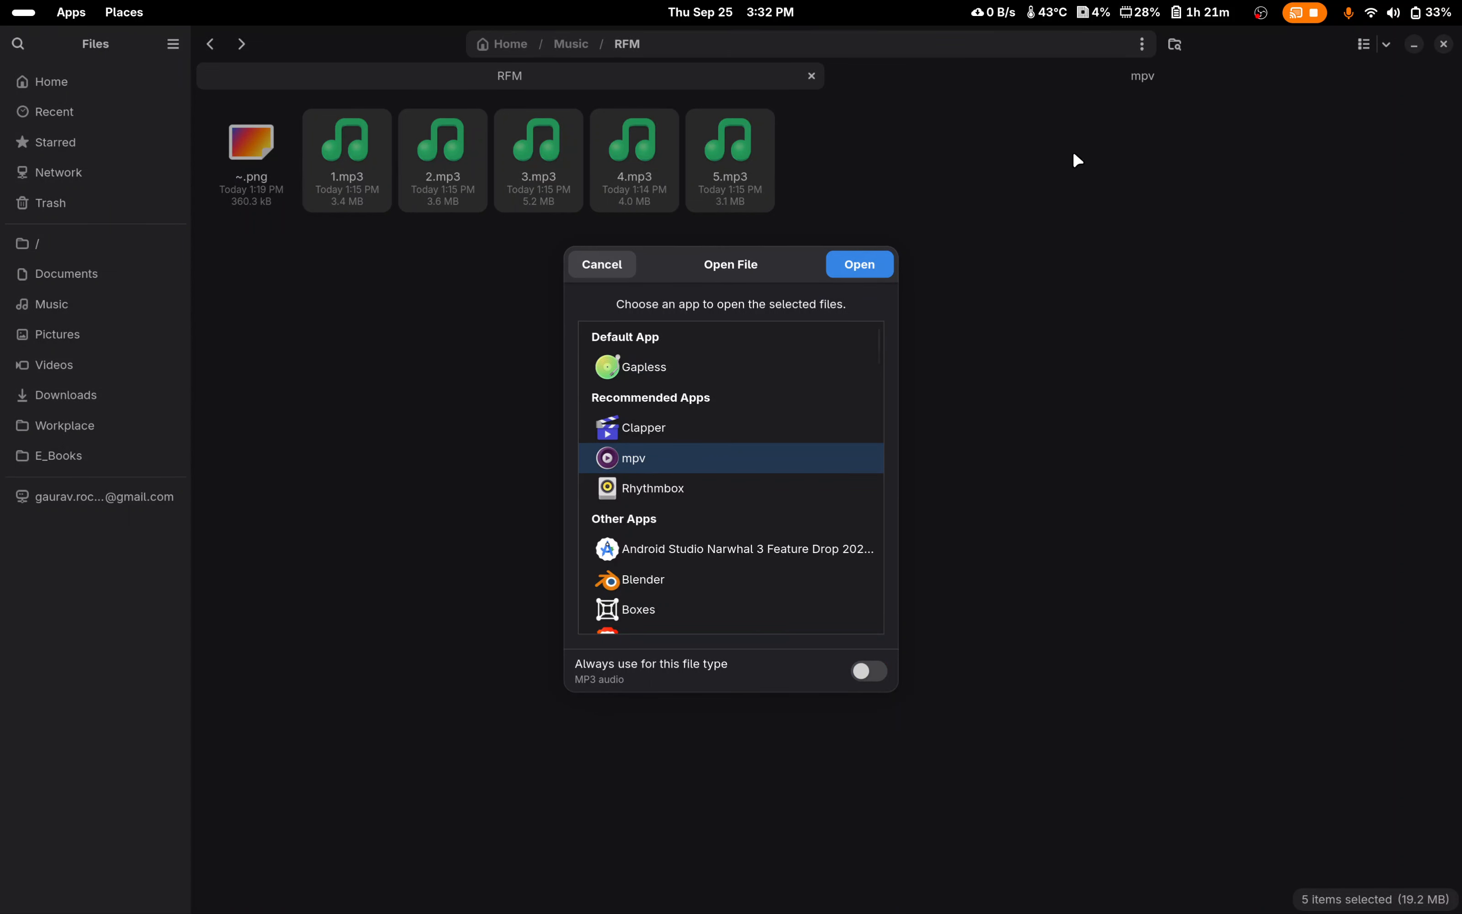
double_click(738, 268)
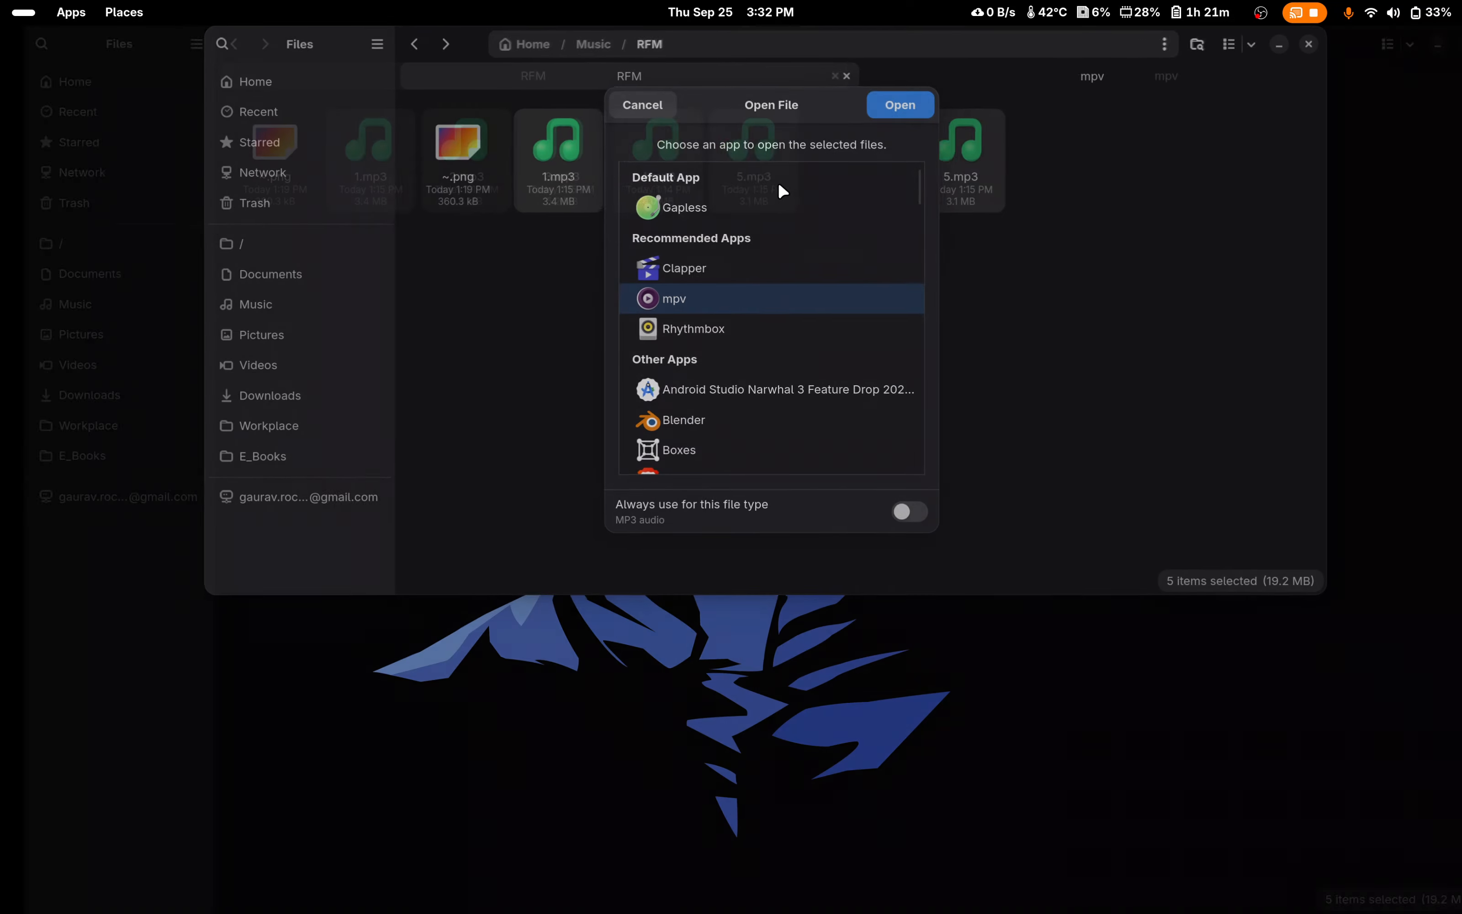
left_click_drag(716, 328, 766, 28)
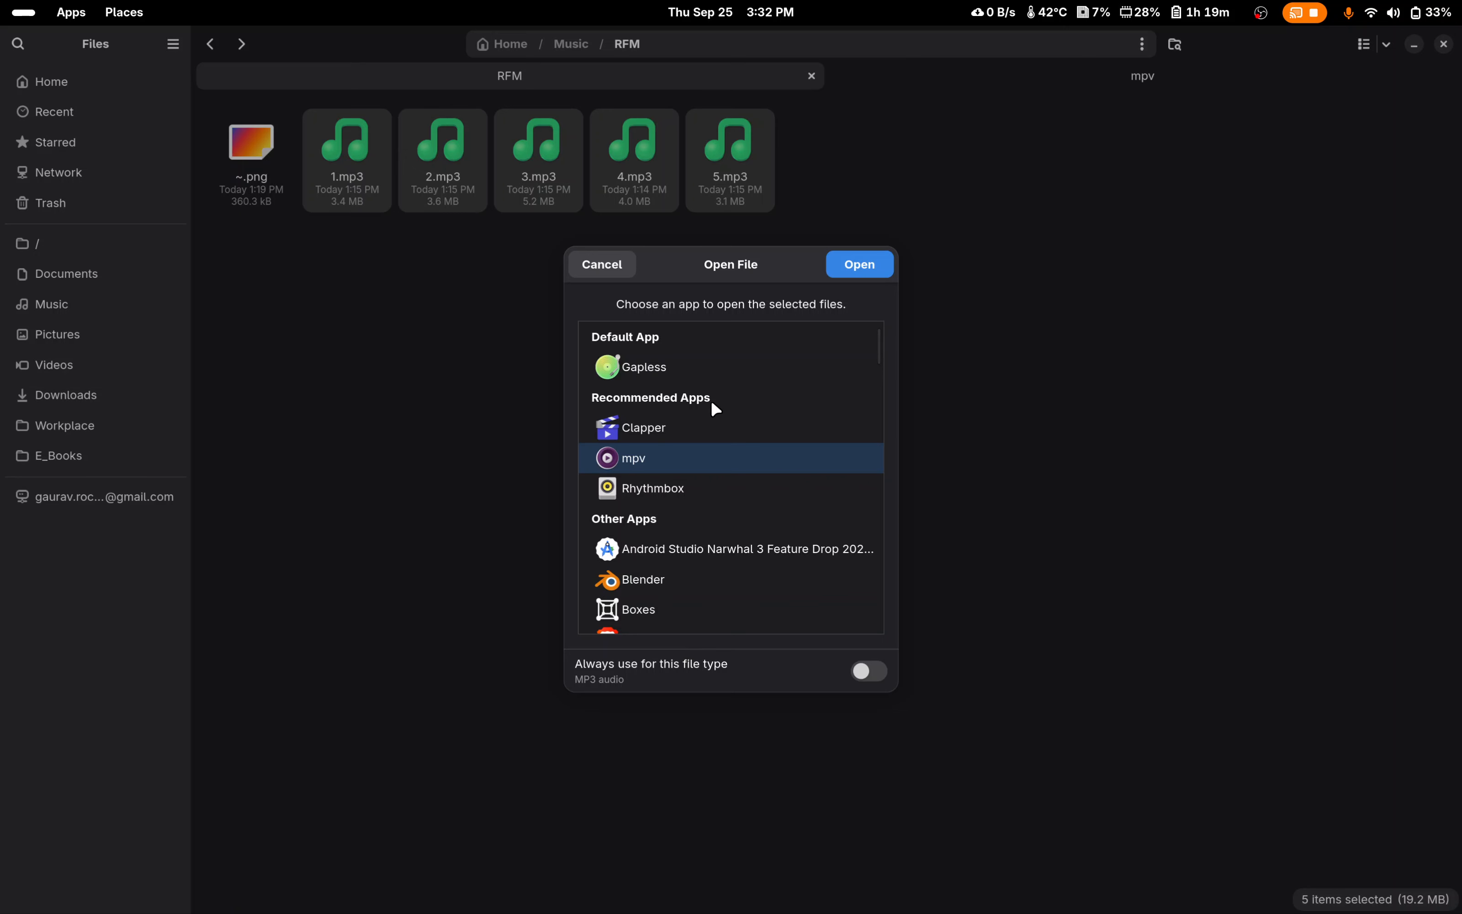
left_click(581, 266)
Step: Open the five selected MP3 files together with mpv, without making it the default for MP3 audio
right_click(477, 184)
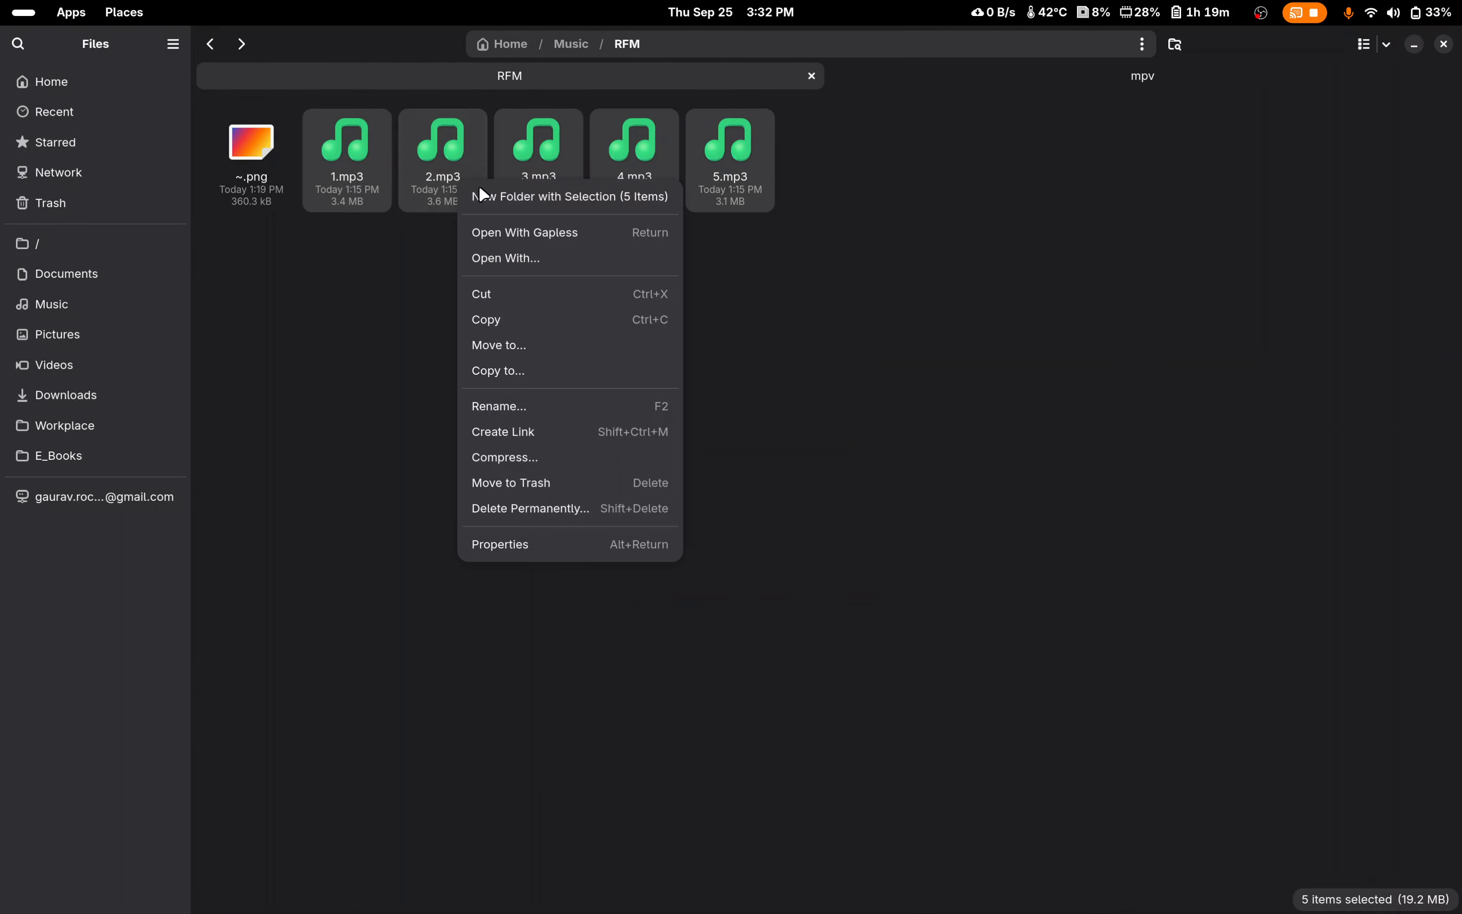
left_click(549, 256)
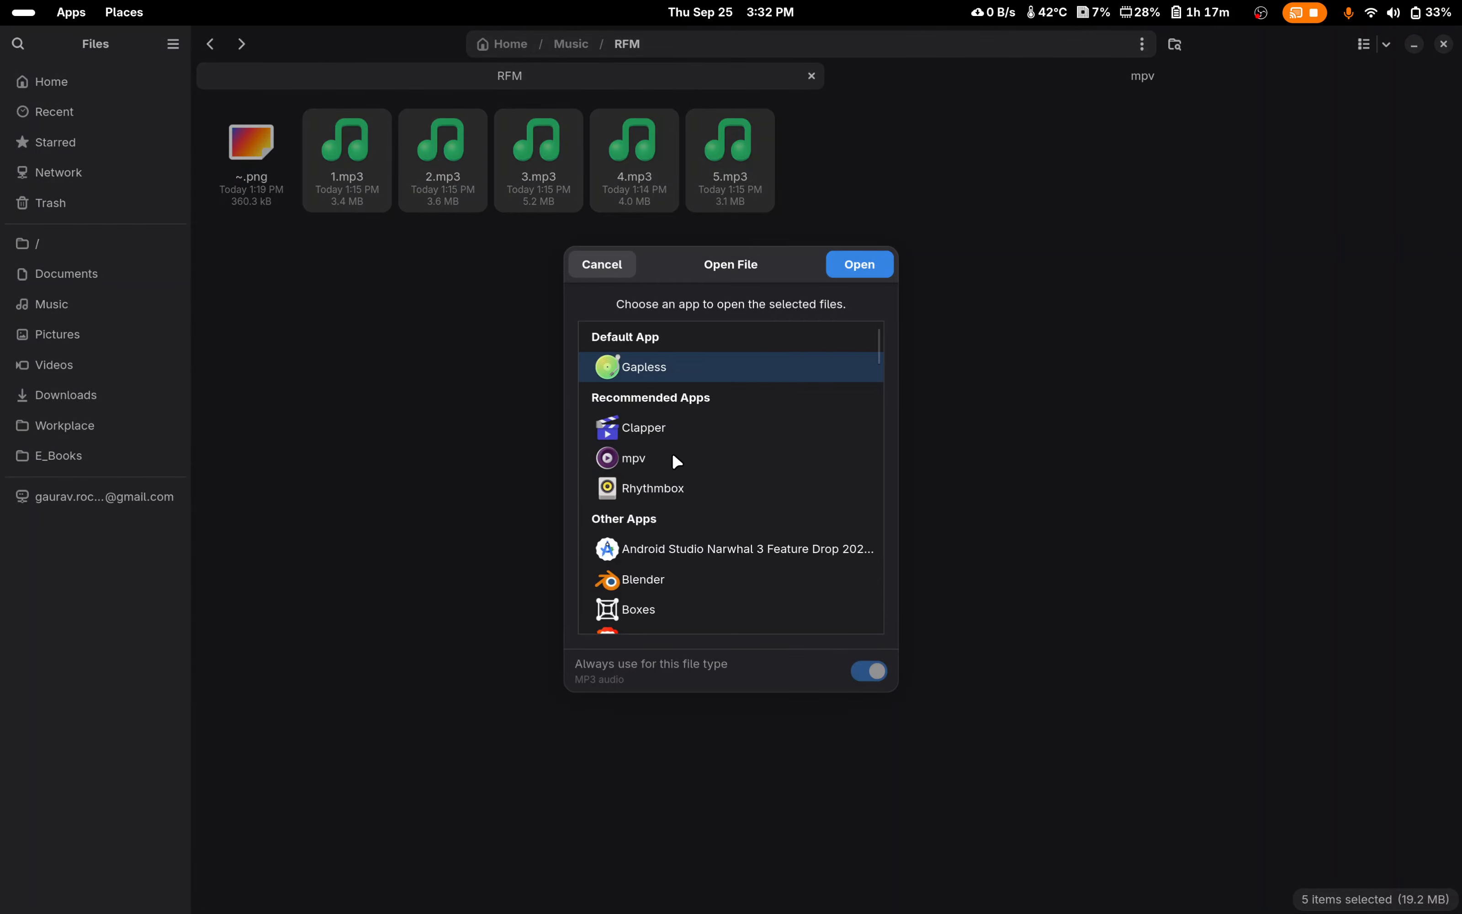
left_click(664, 459)
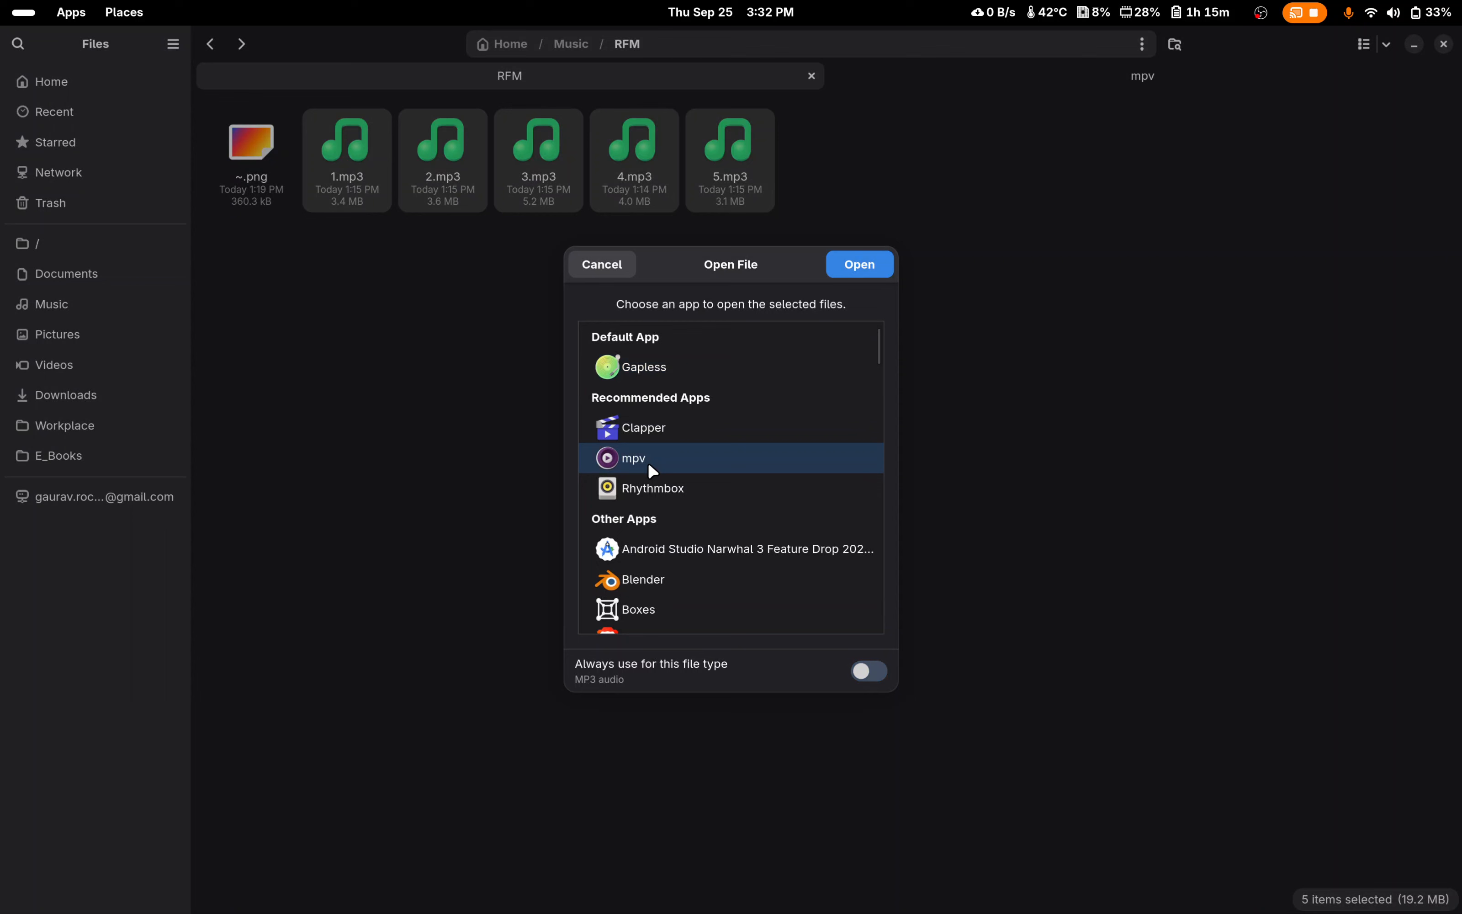
left_click(863, 270)
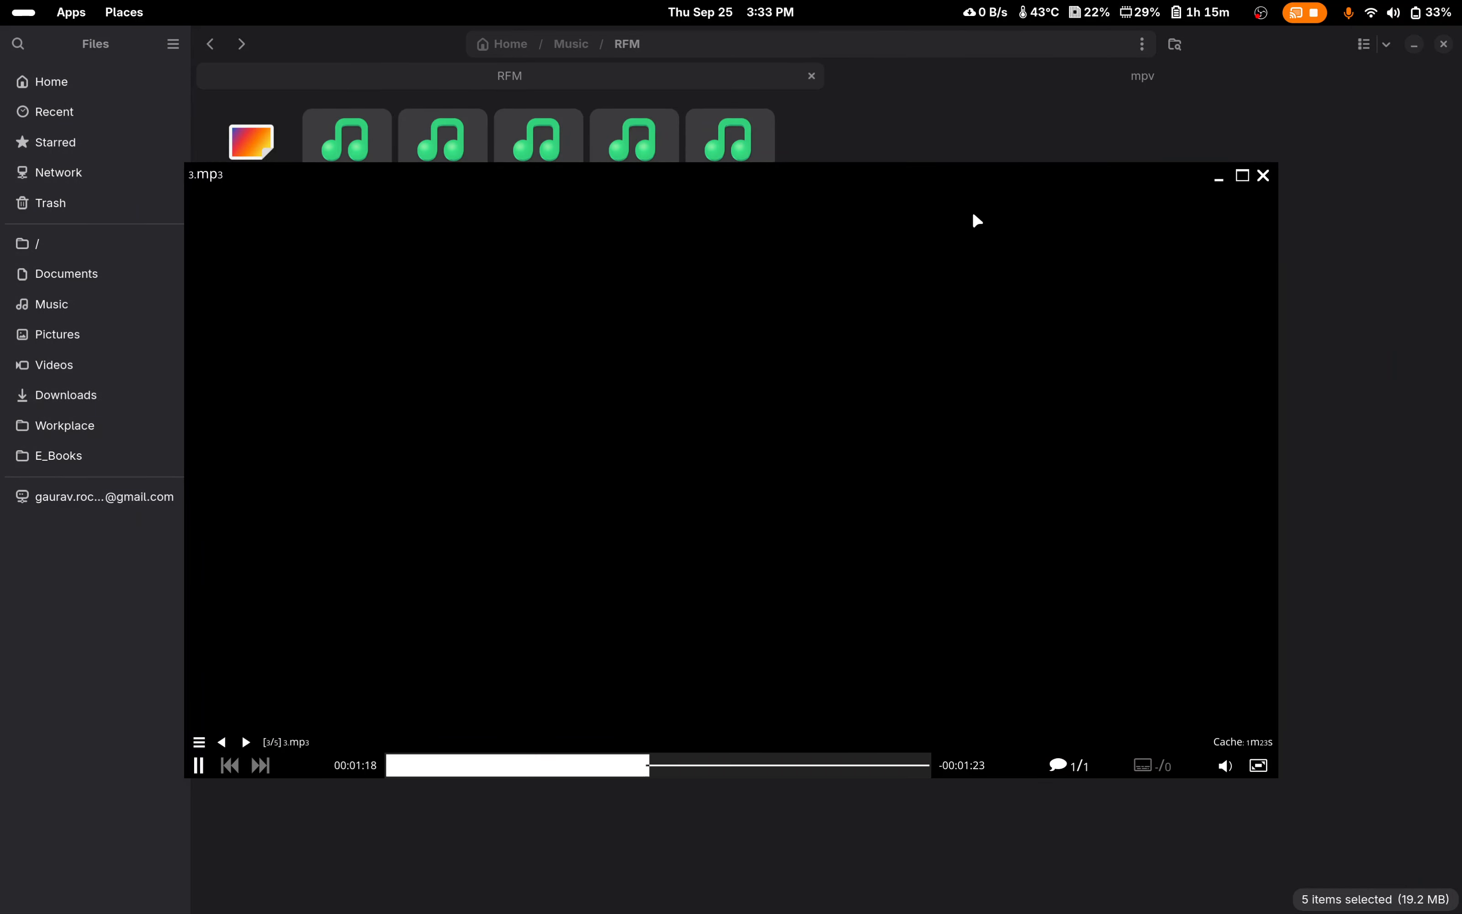
Step: Move the mpv window higher and view the order of its playlist entries, closing the list without choosing one
left_click_drag(831, 216, 852, 125)
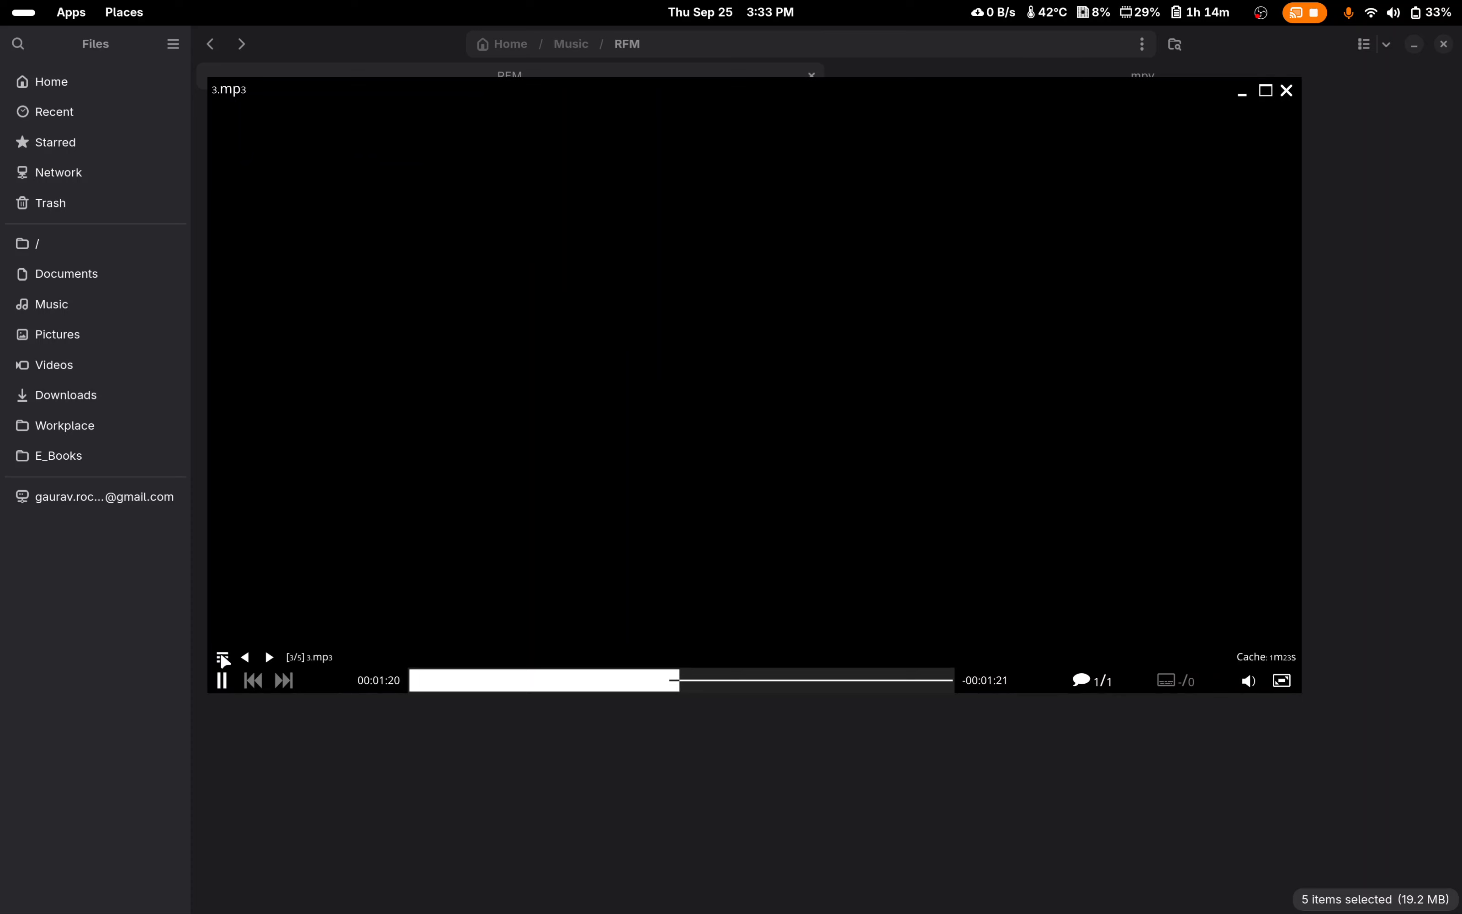
left_click(222, 657)
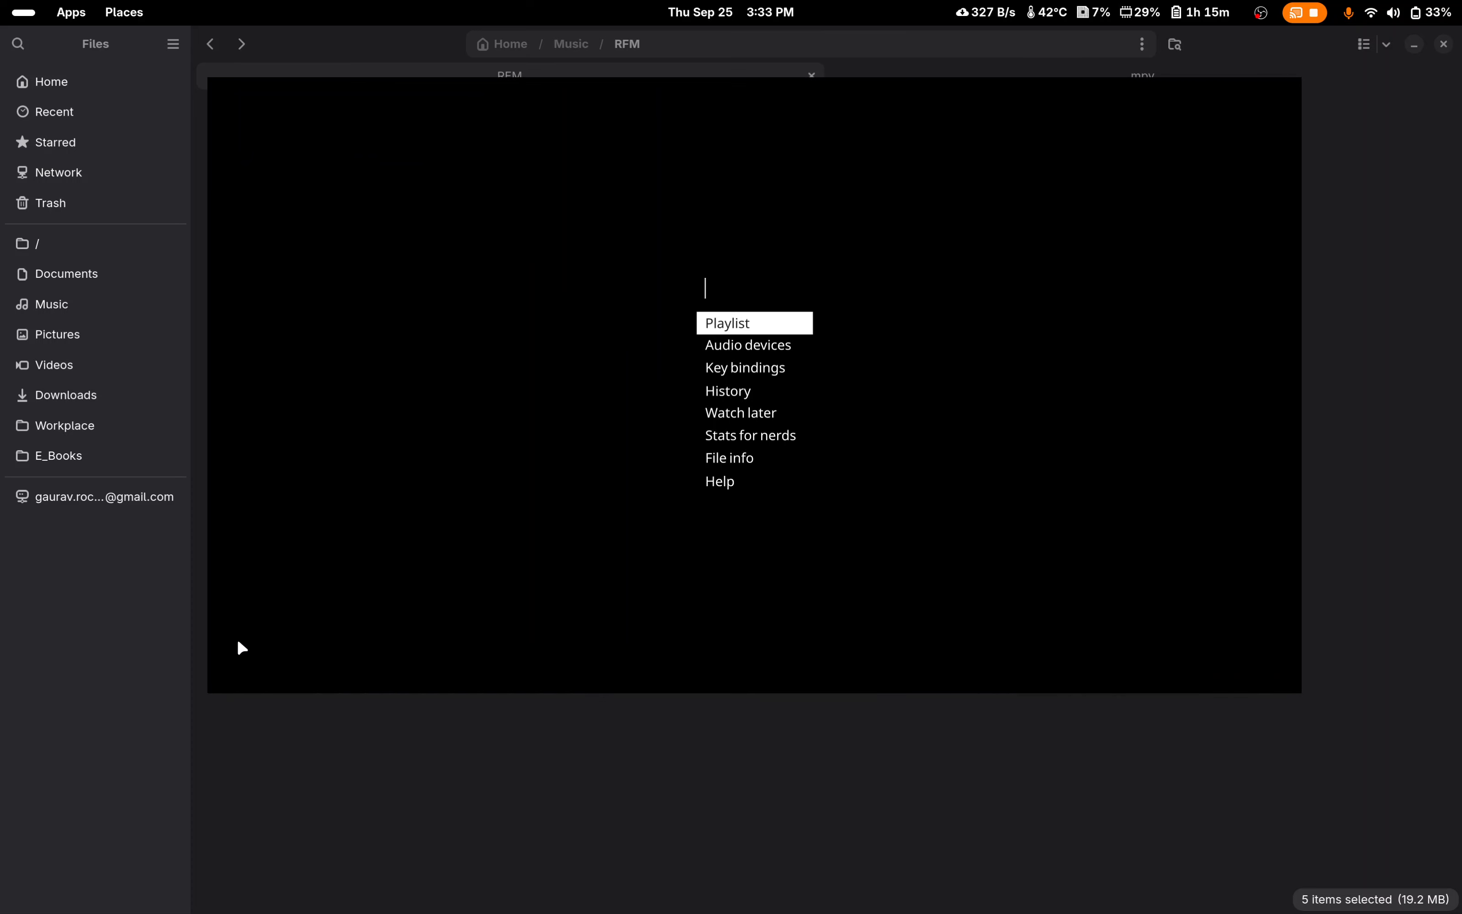
left_click(719, 326)
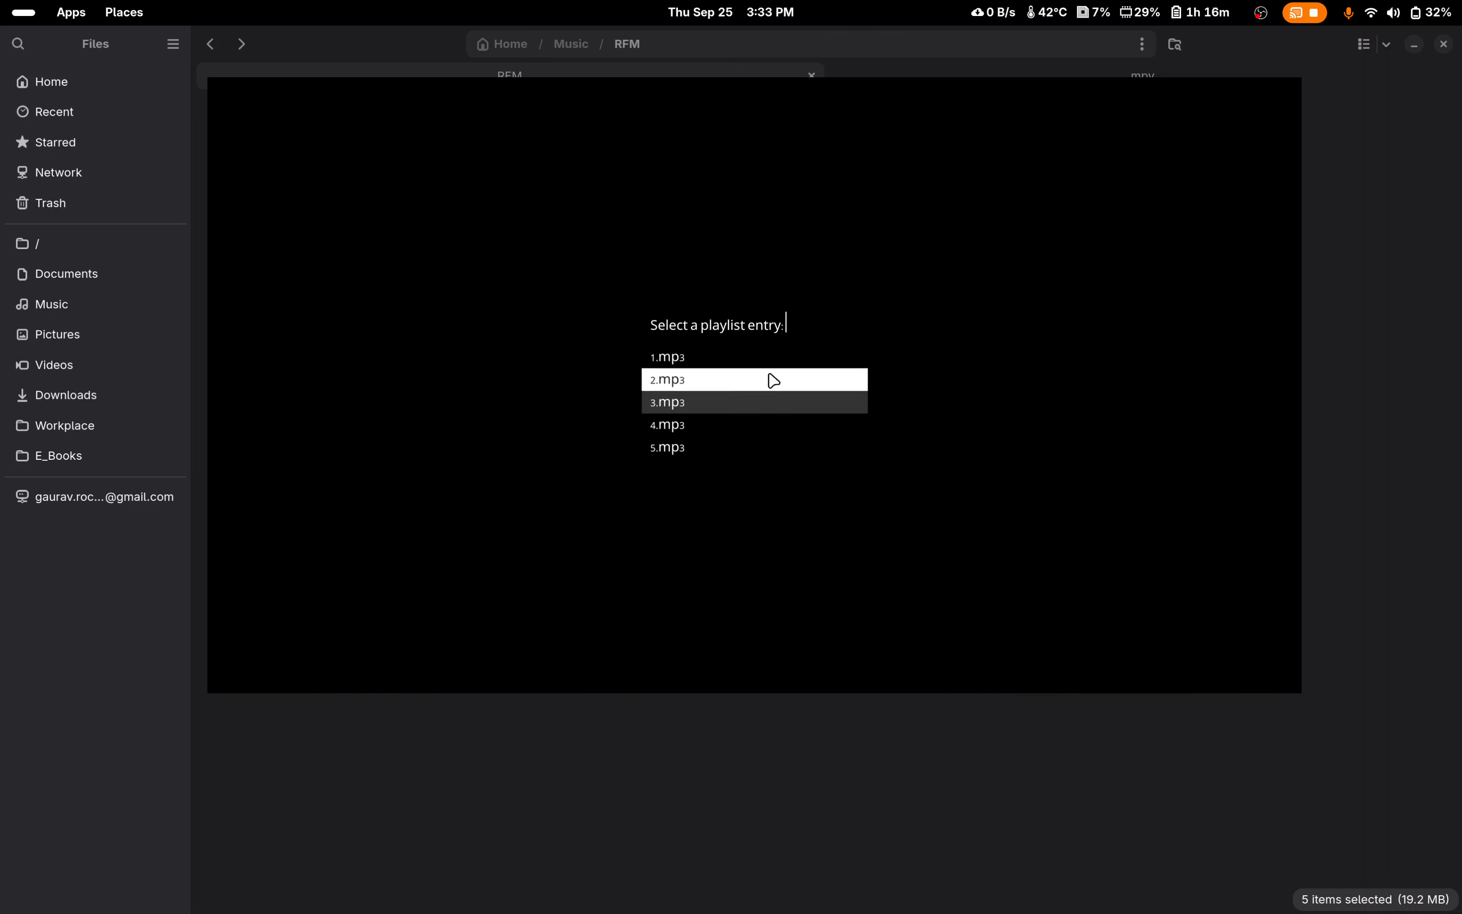
left_click(897, 224)
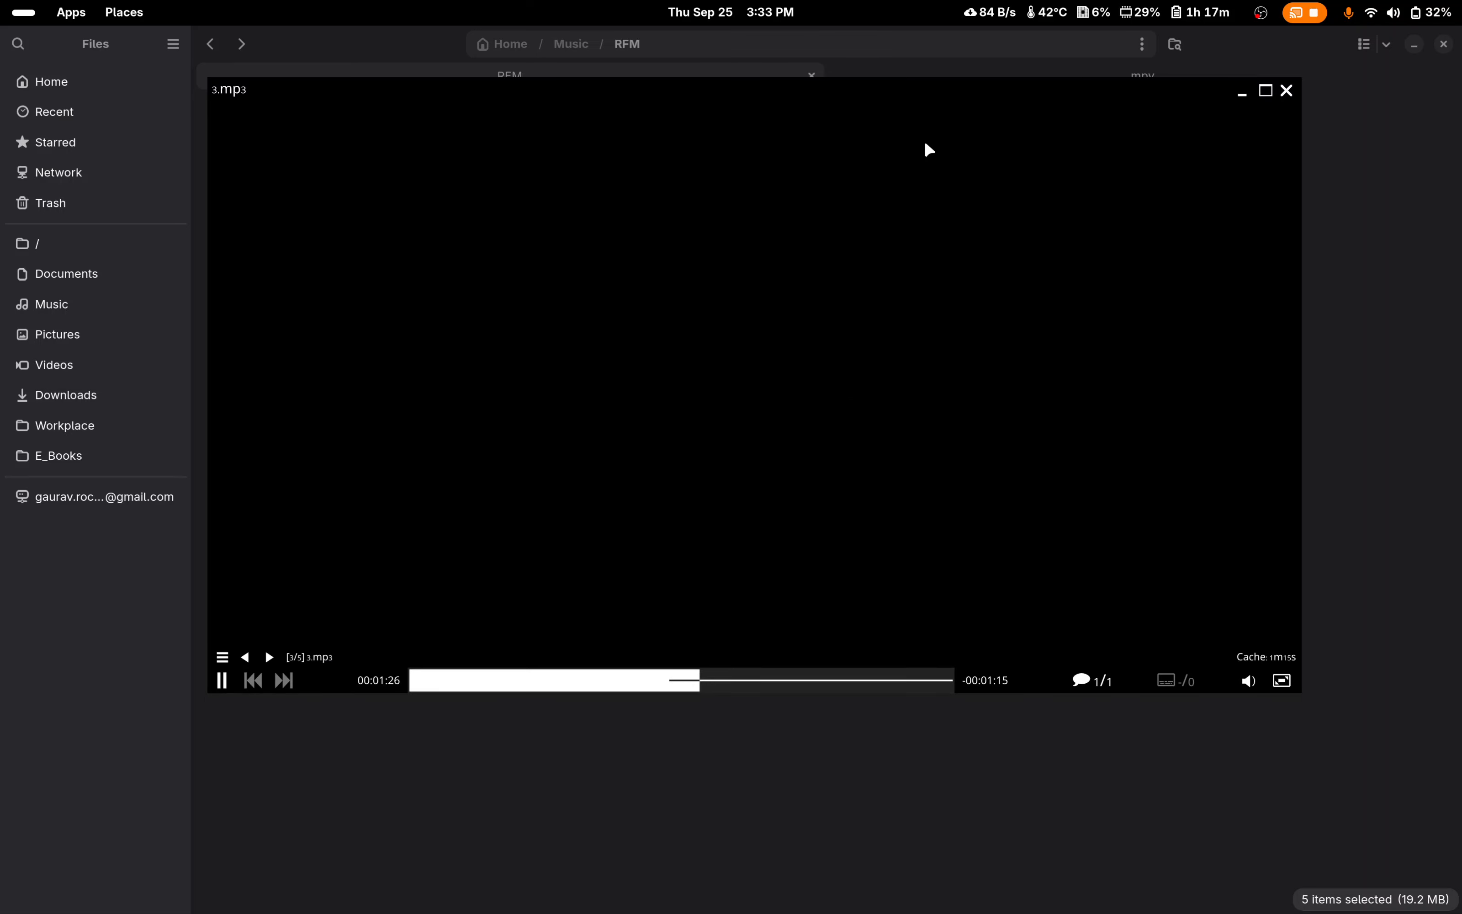
left_click_drag(804, 205, 759, 269)
left_click_drag(685, 316, 761, 330)
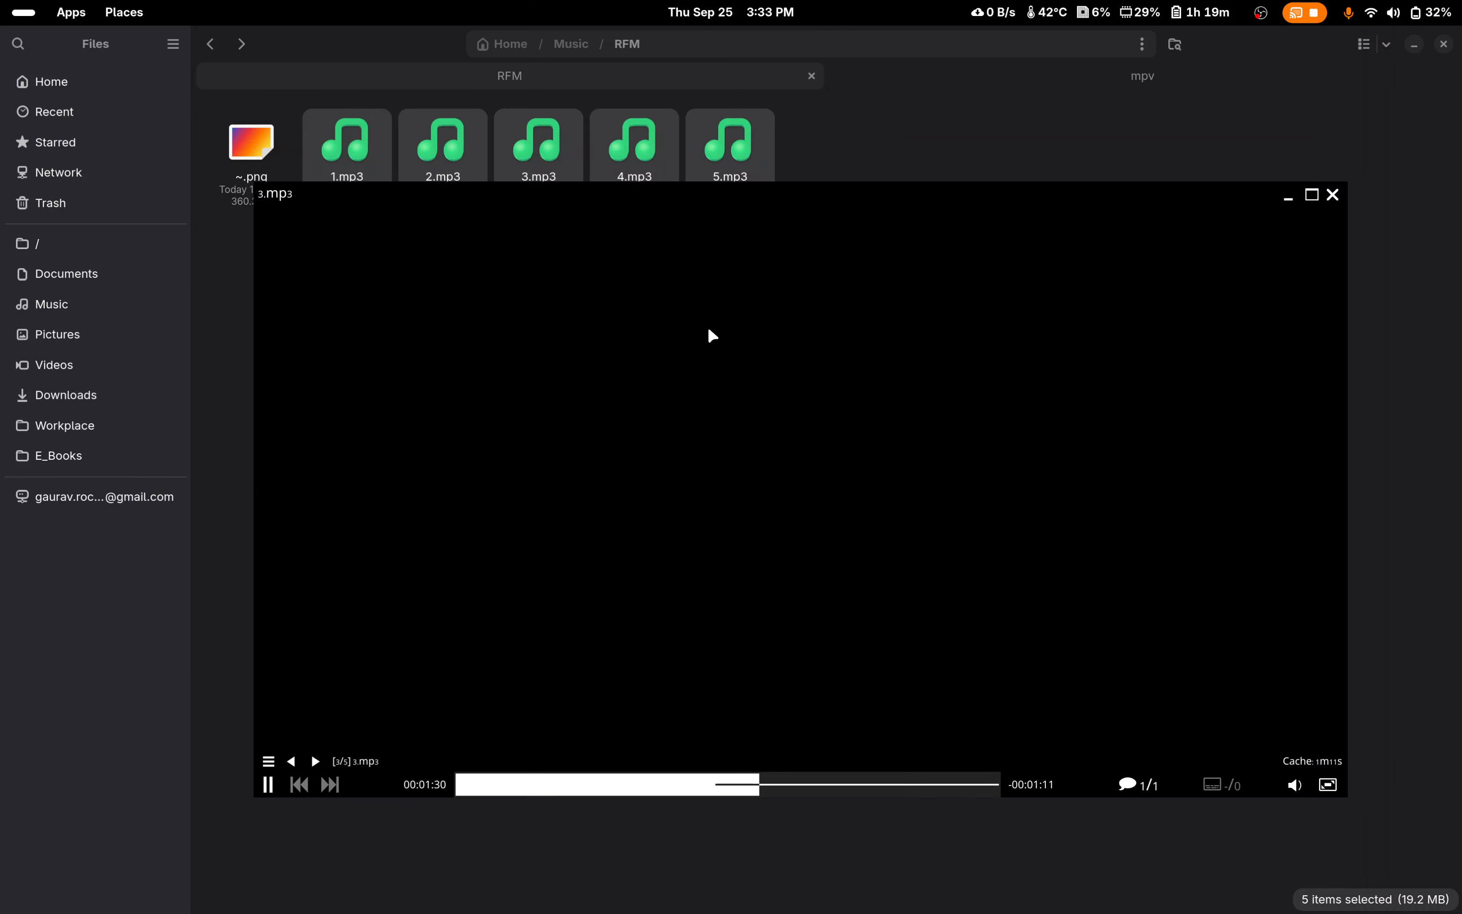
mouse_move(662, 255)
left_mouse_down()
mouse_move(667, 290)
mouse_move(664, 277)
left_mouse_up()
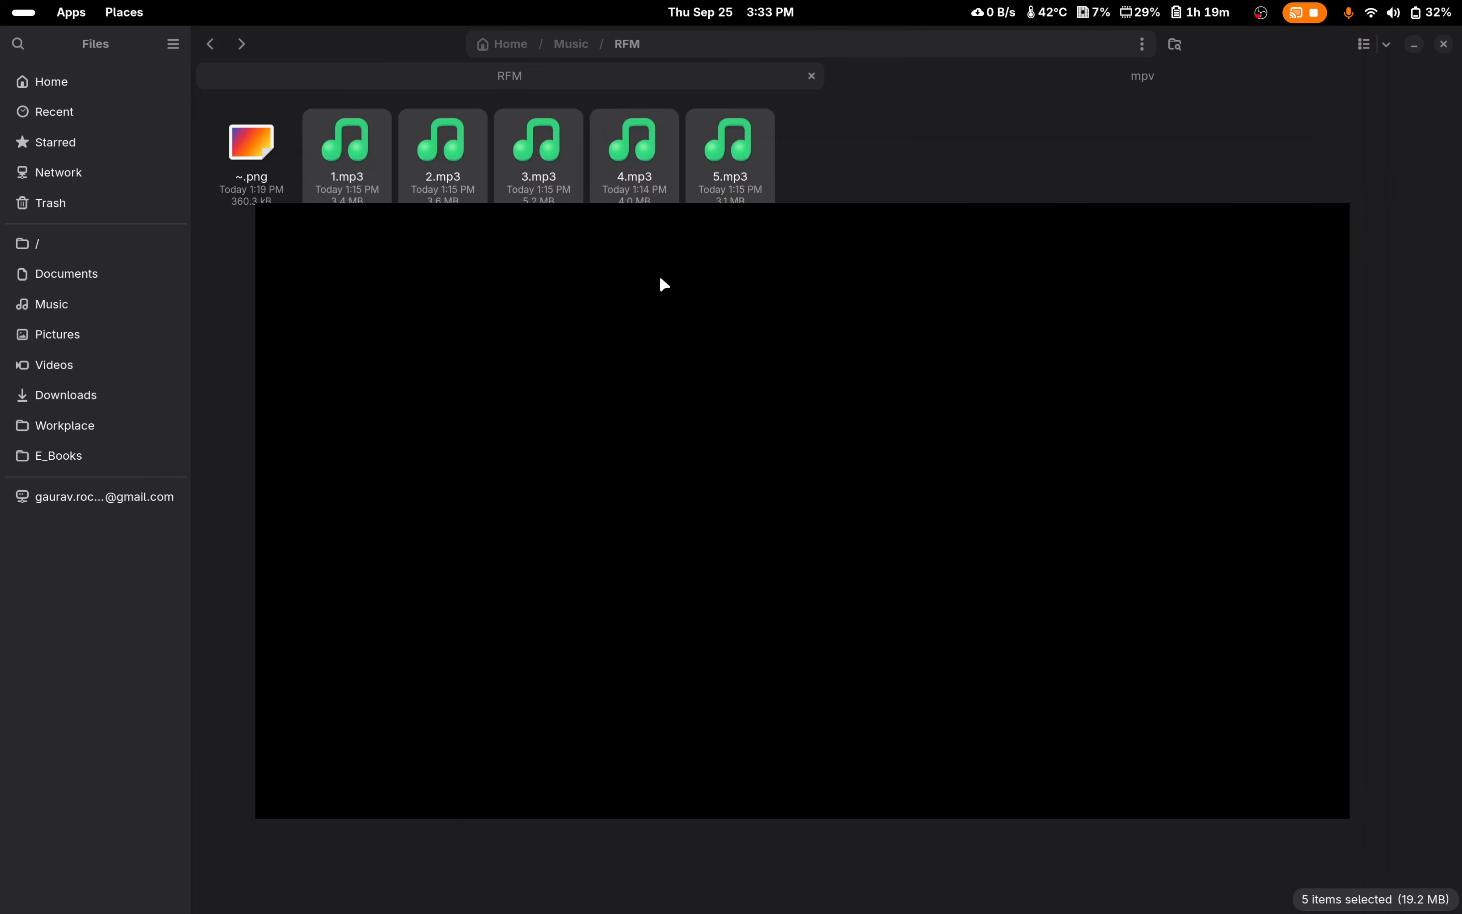
Step: Open ~.png from the RFM folder, examine the highlighted keyboard key up close, and close the image
key("q")
left_click(242, 150)
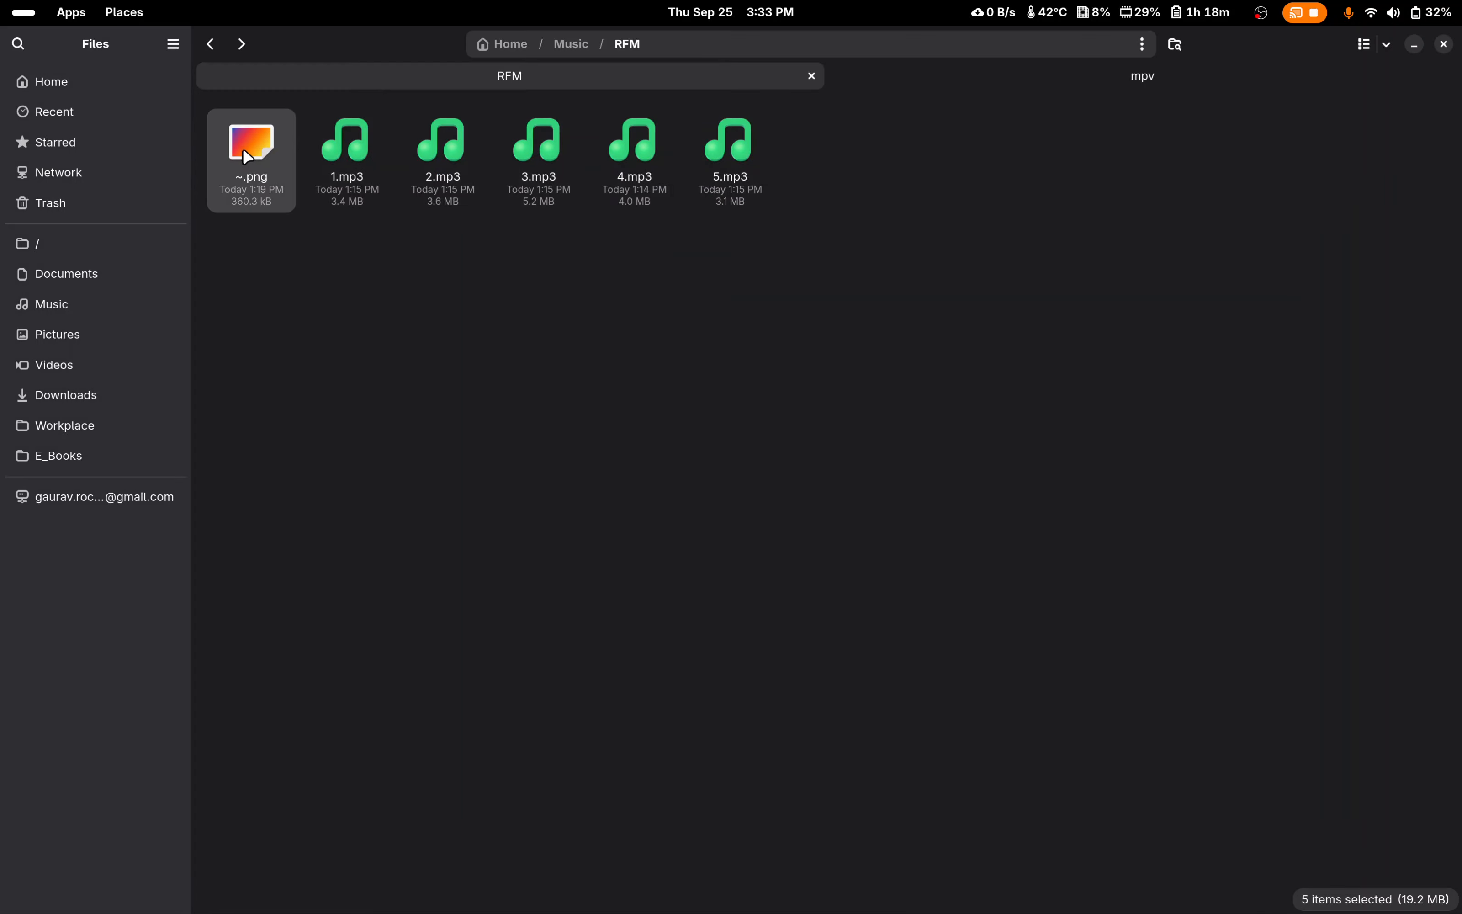
double_click(242, 150)
mouse_move(631, 308)
left_mouse_down()
mouse_move(607, 277)
mouse_move(623, 282)
left_mouse_up()
scroll(624, 417, "up", 3)
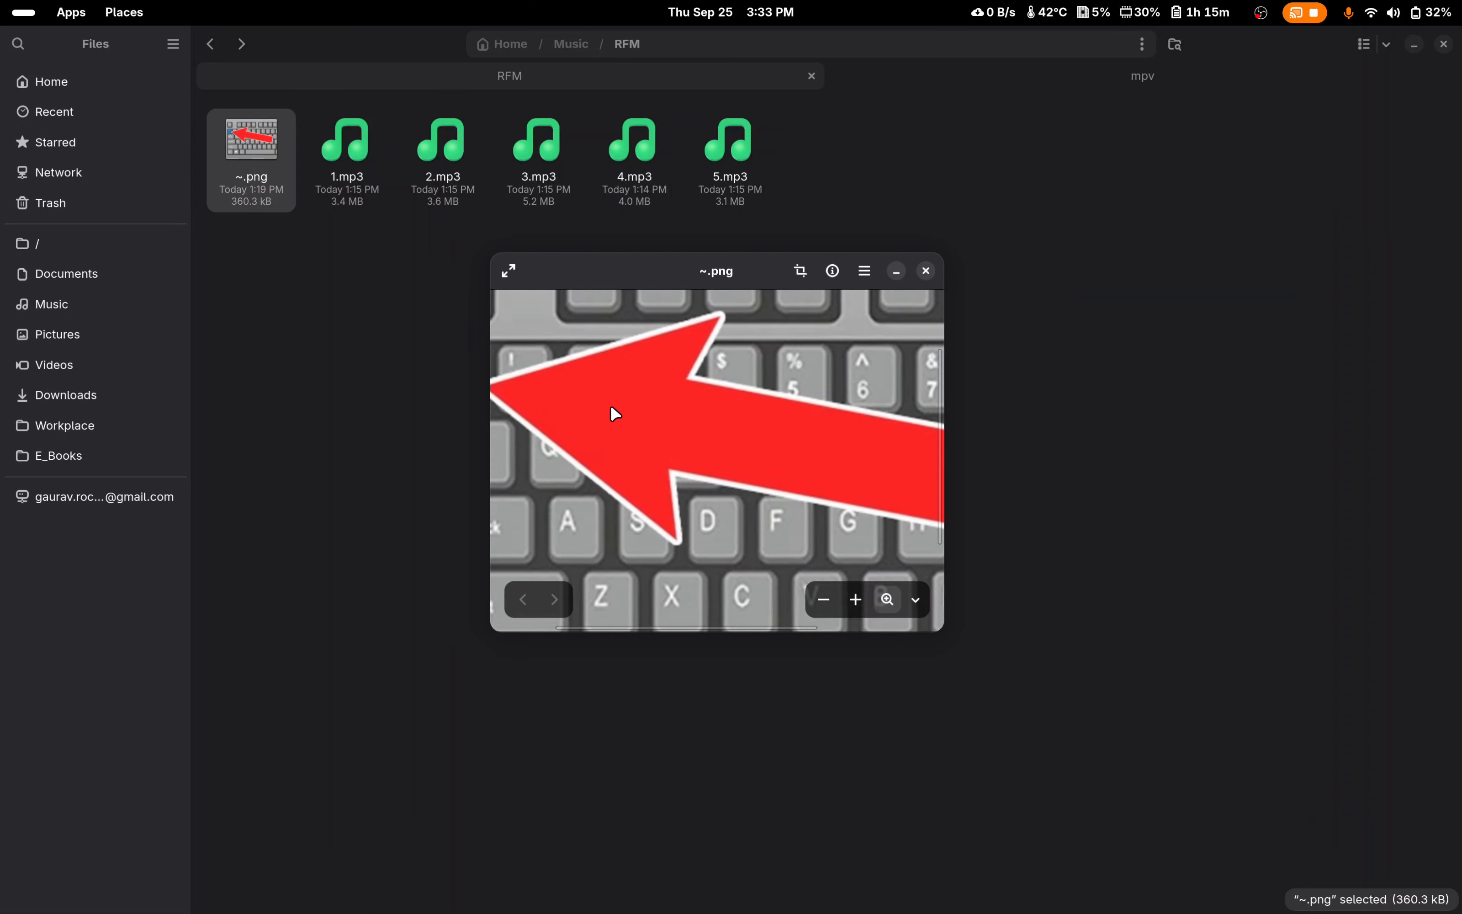
scroll(730, 453, "up", 3)
scroll(729, 454, "up", 2)
left_click_drag(624, 429, 986, 493)
scroll(796, 446, "down", 2)
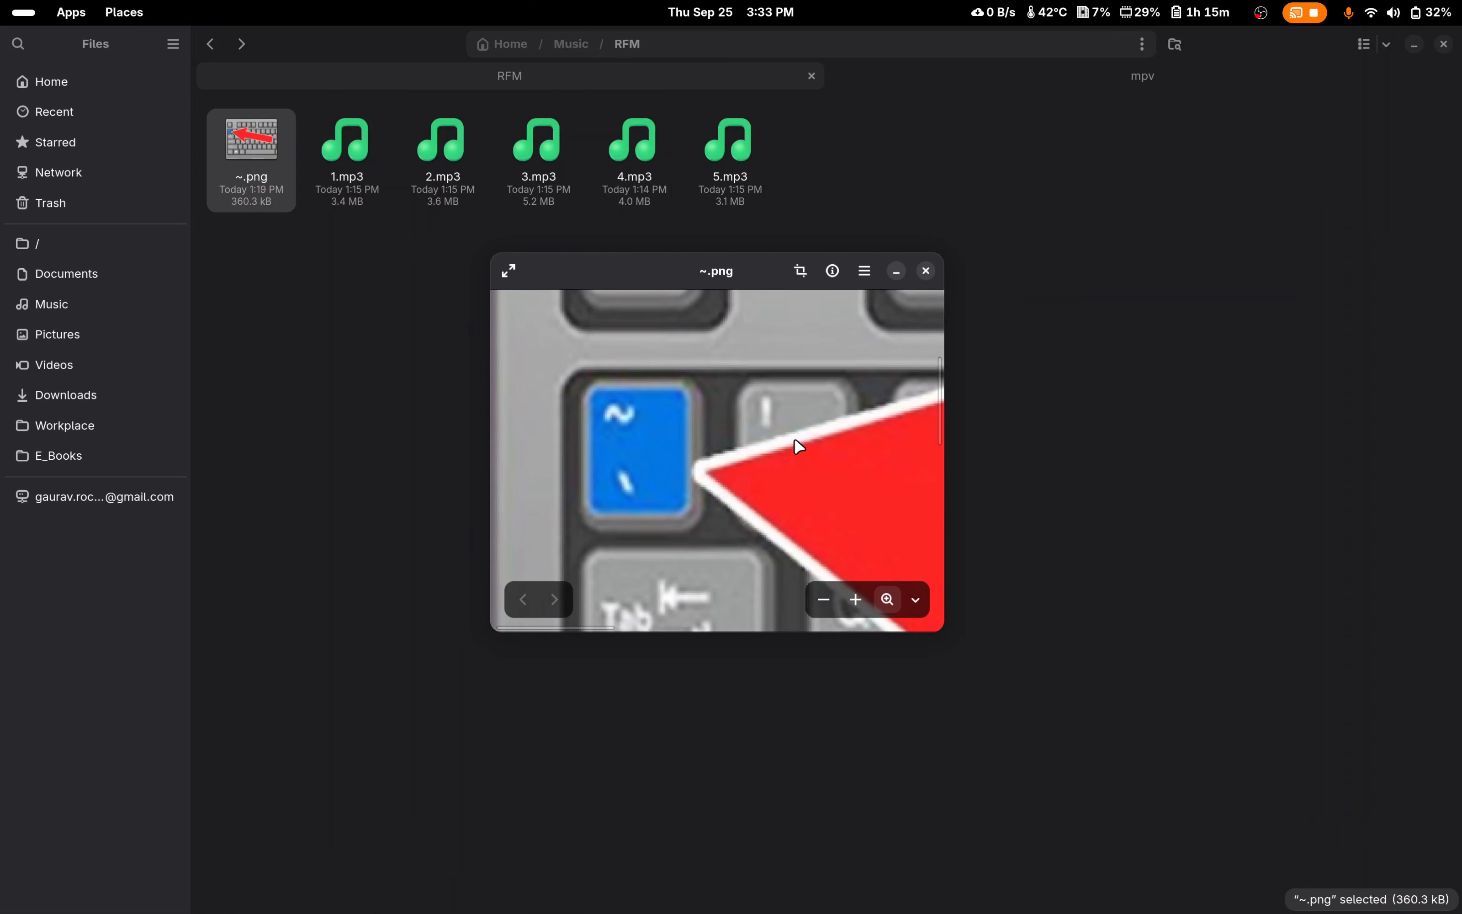
scroll(725, 452, "down", 1)
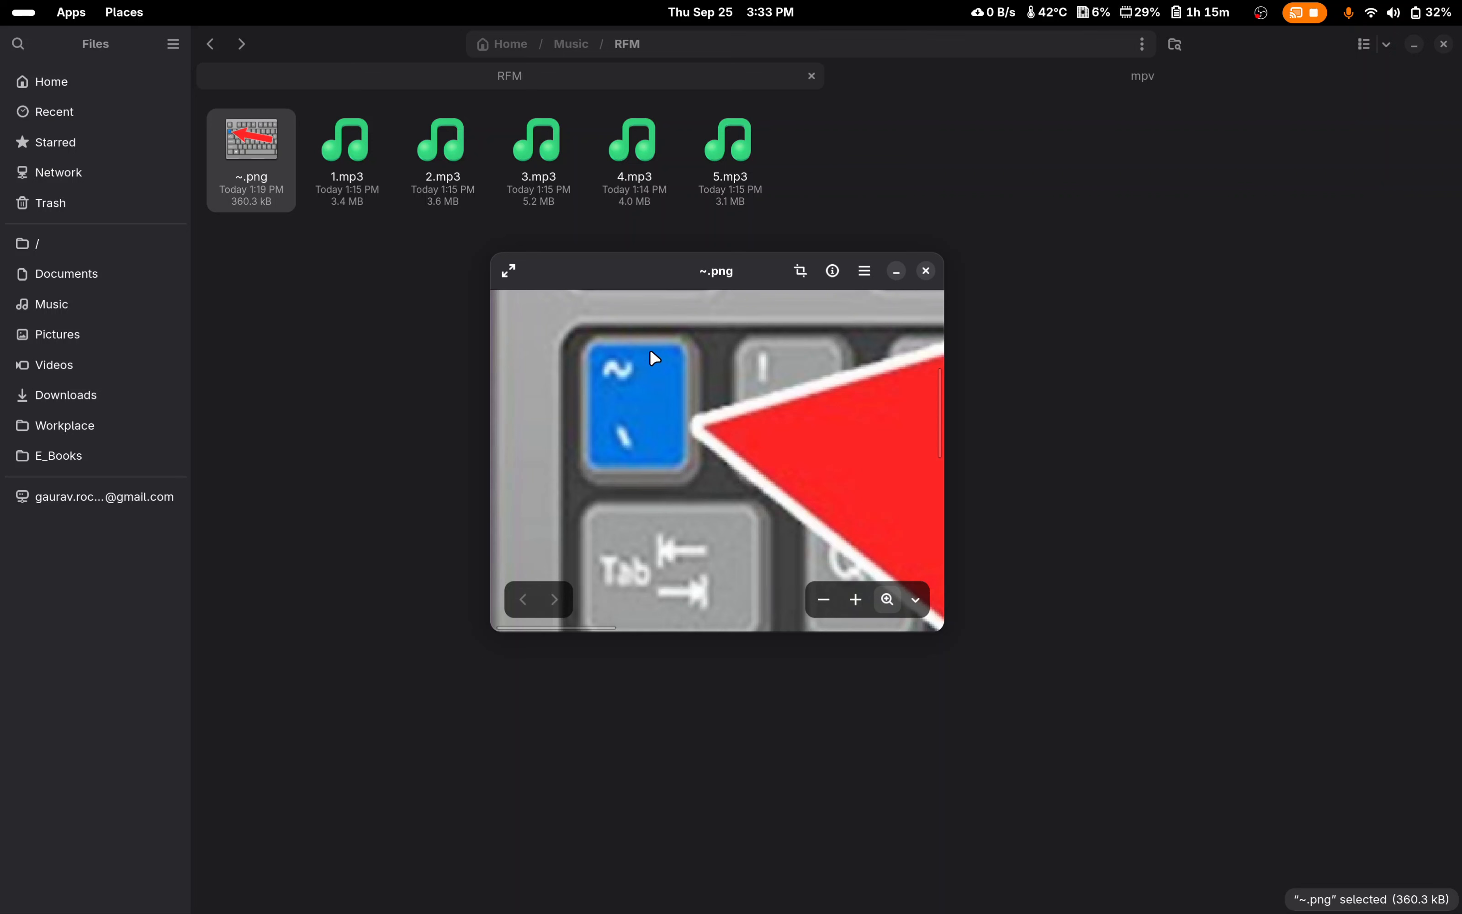
scroll(603, 424, "down", 1)
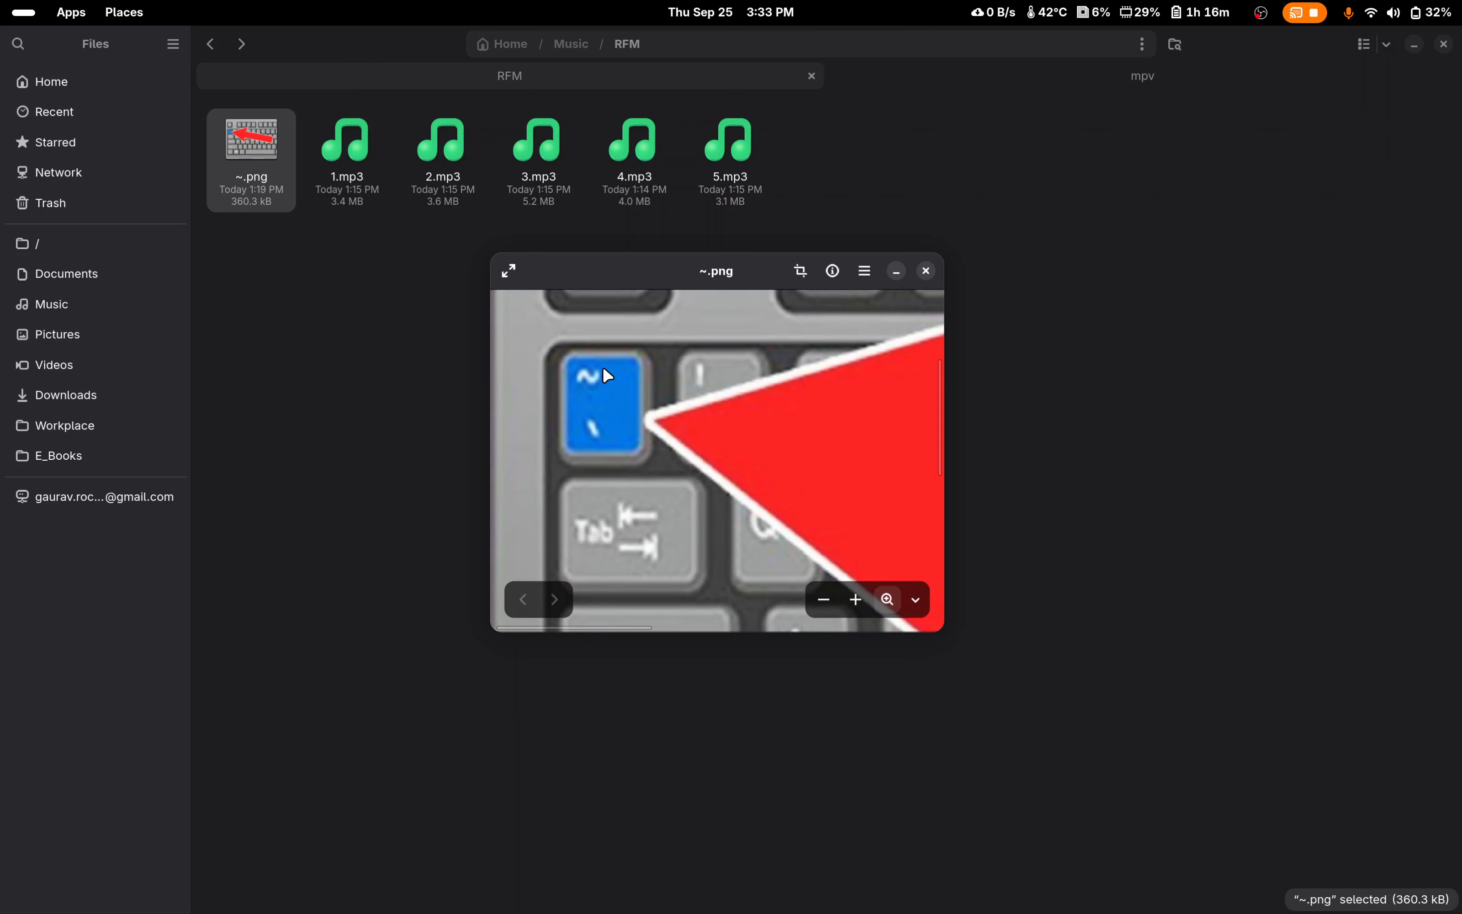
left_click(927, 267)
Step: Switch back to the mpv window and open its command console
mouse_move(0, 0)
left_click(1009, 463)
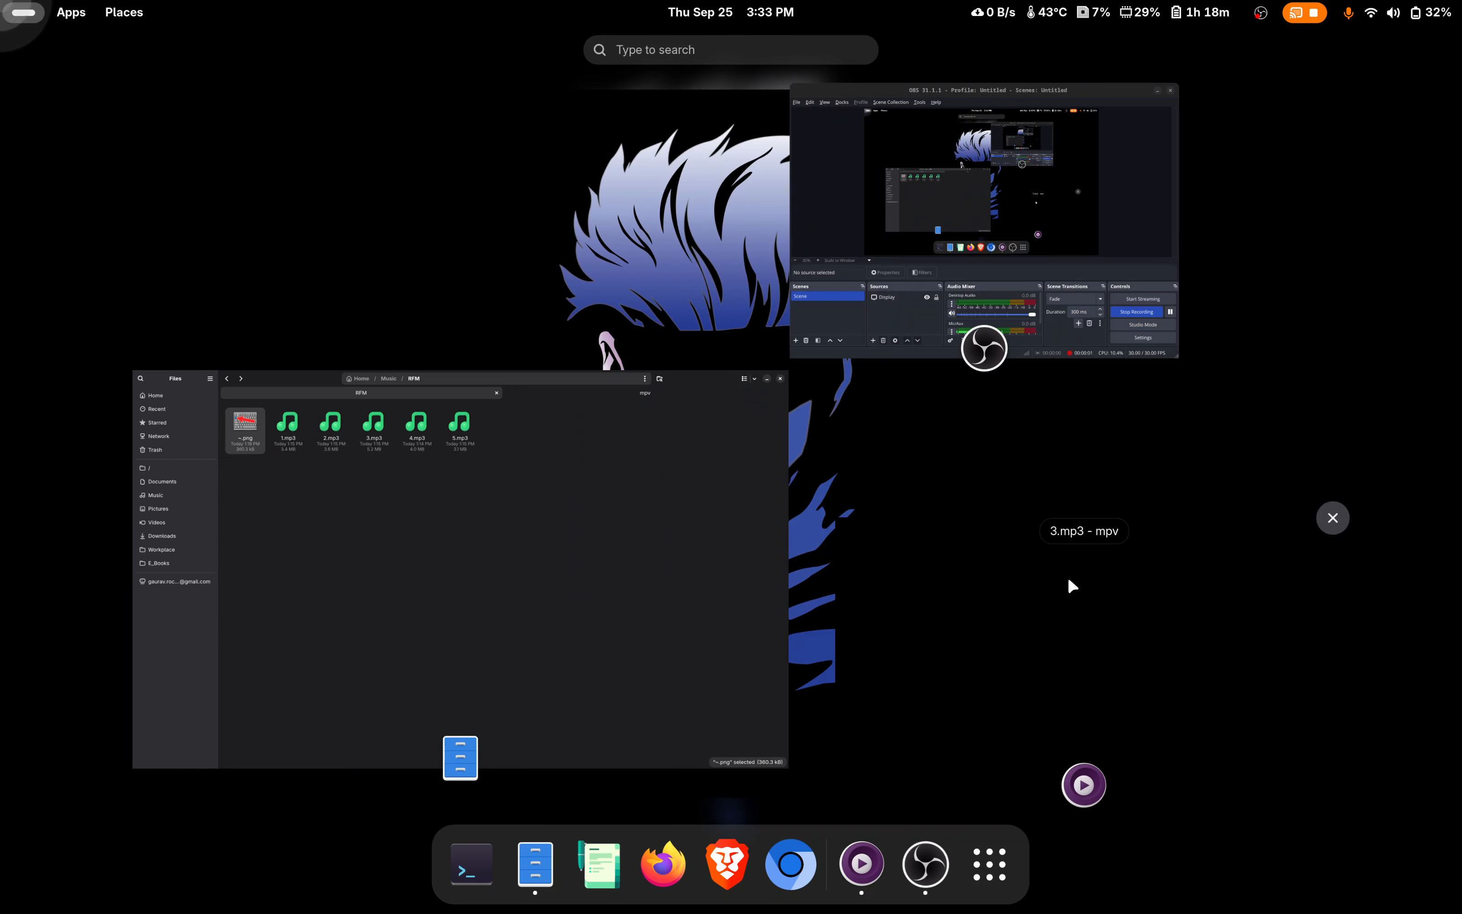
left_click(1070, 581)
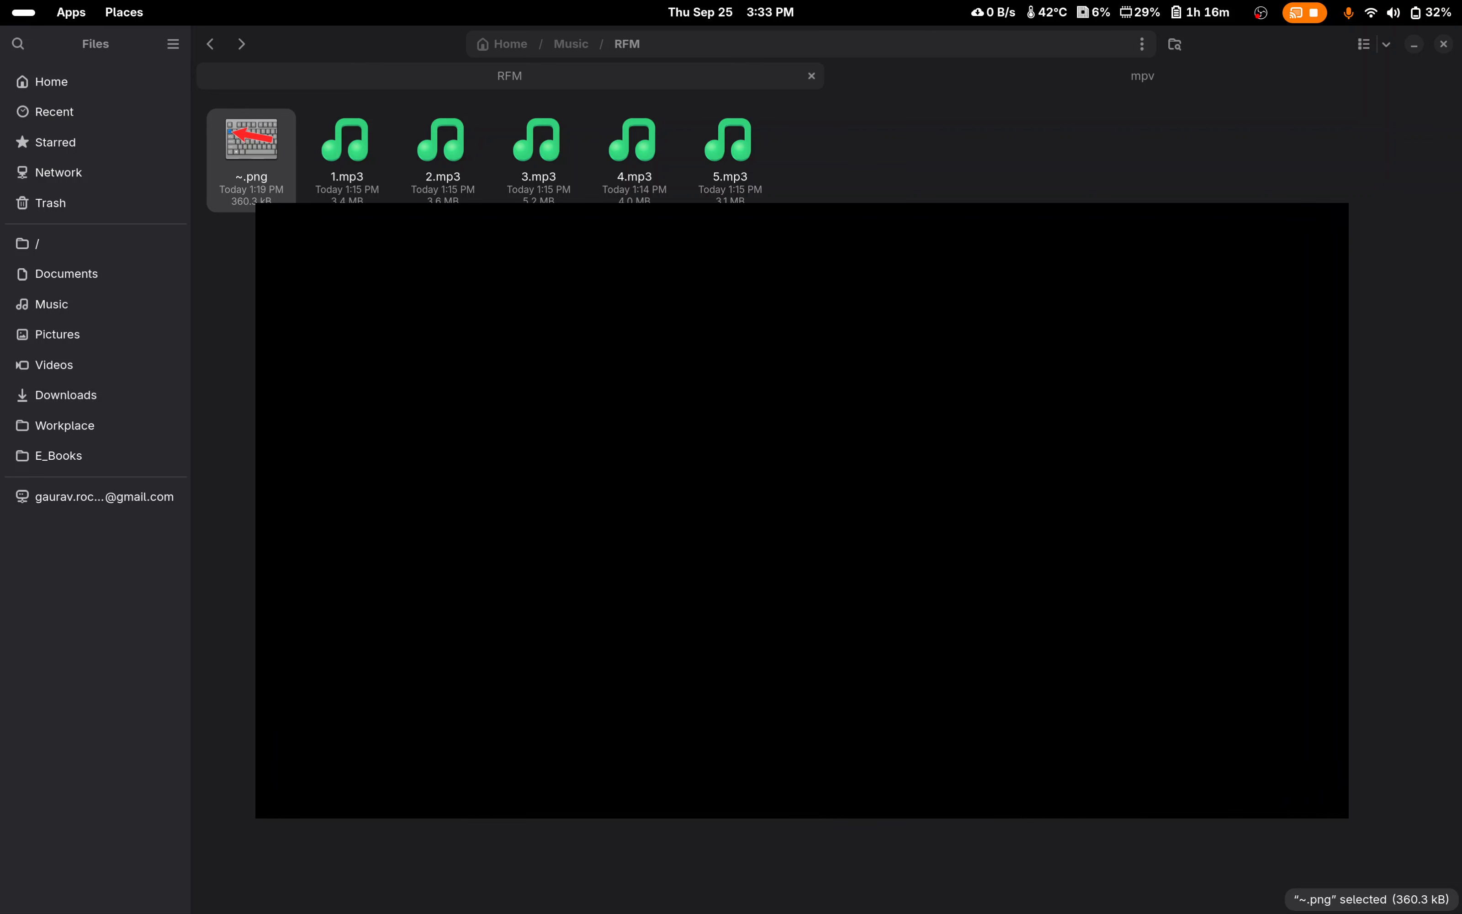
key("grave")
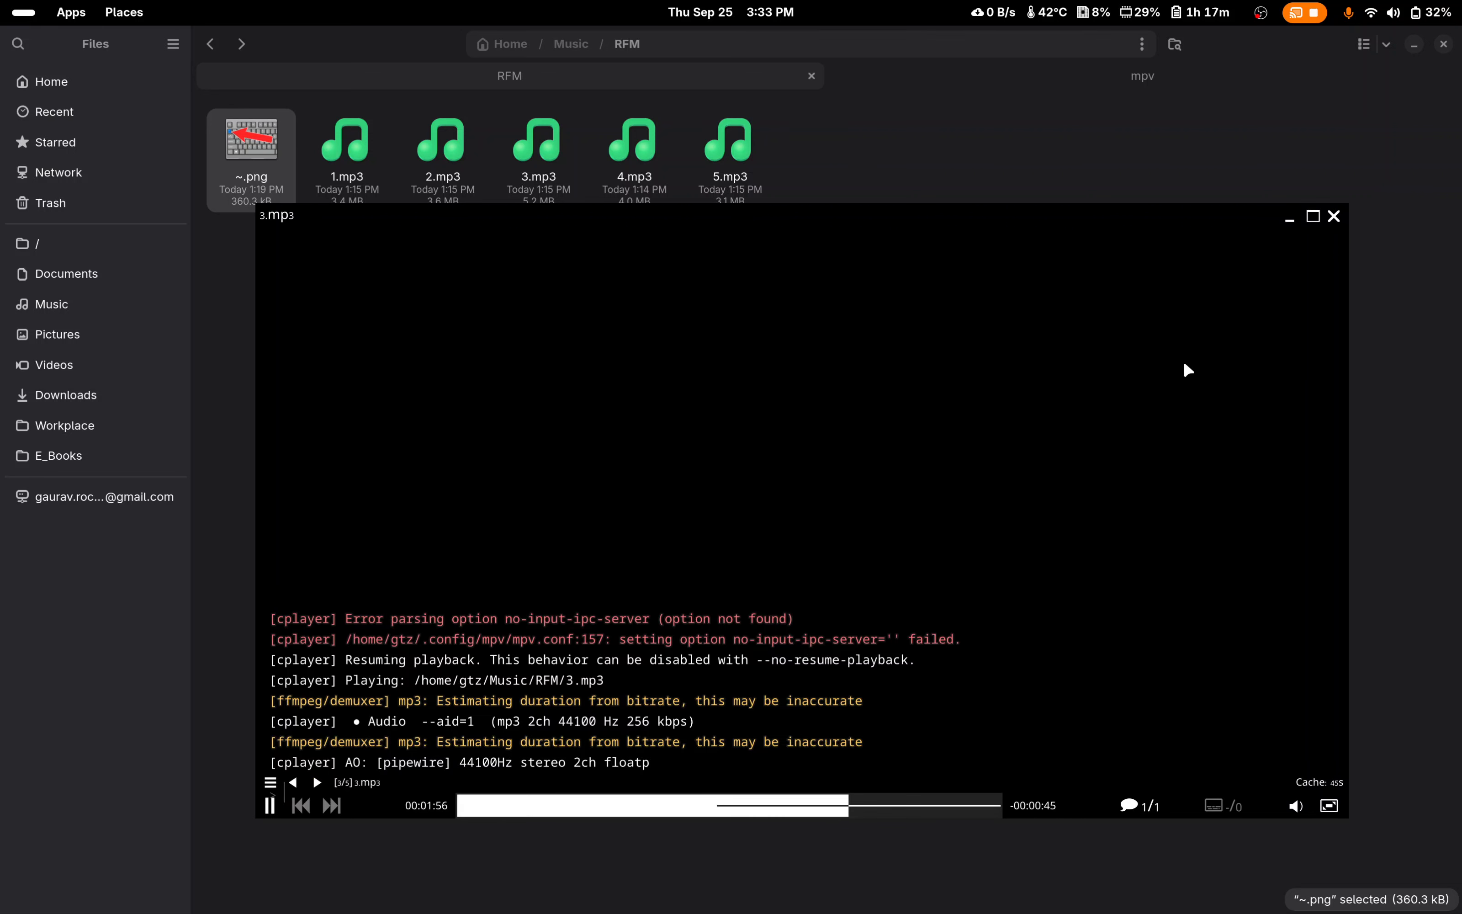
Step: Run the command playlist-shuffle in the mpv console
type("p")
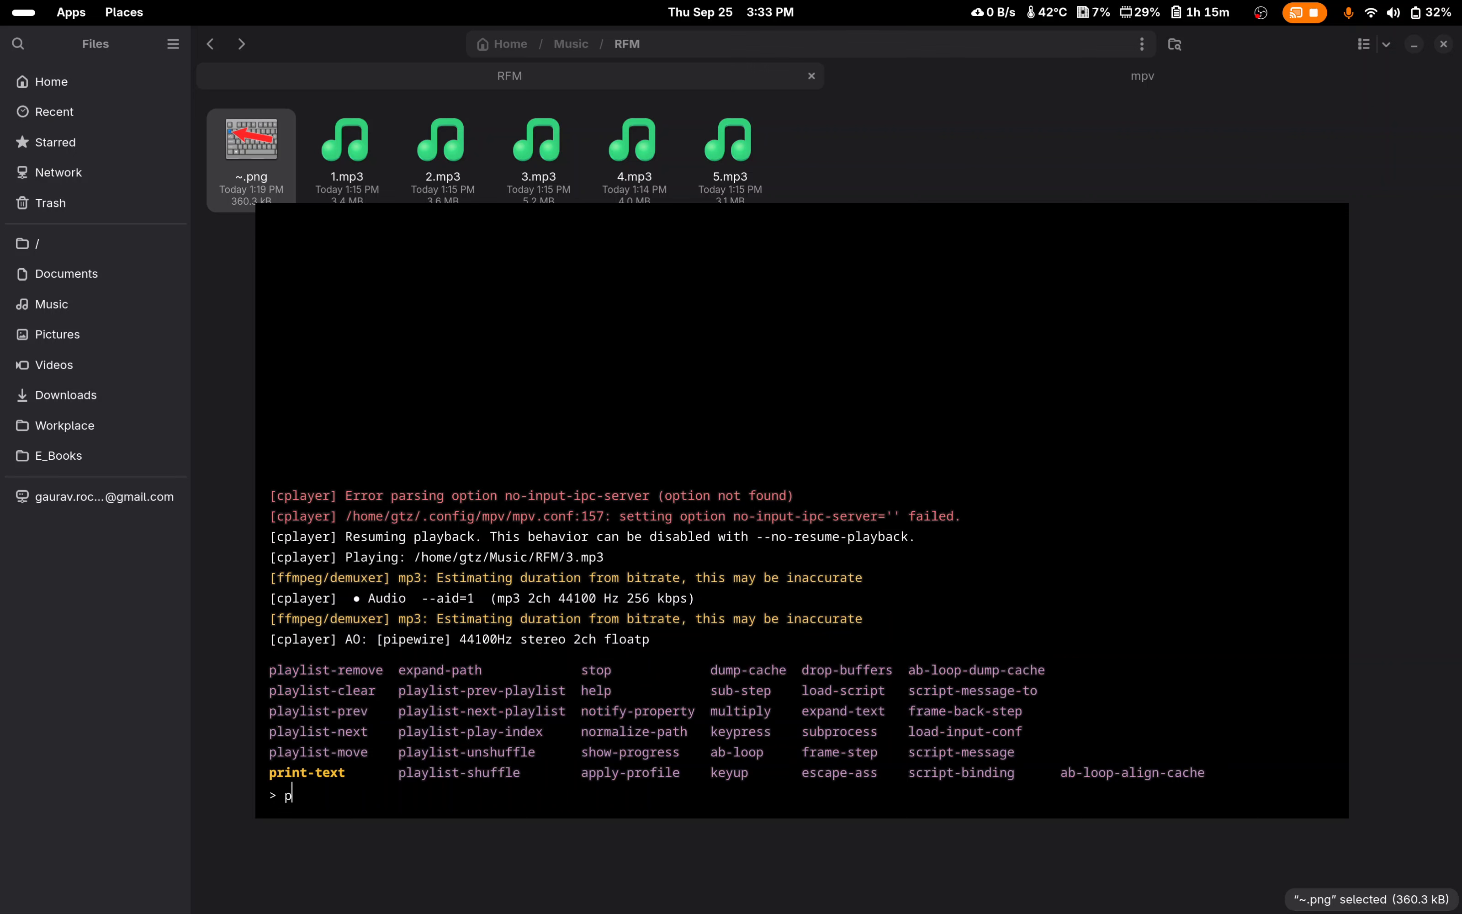
type("laylist")
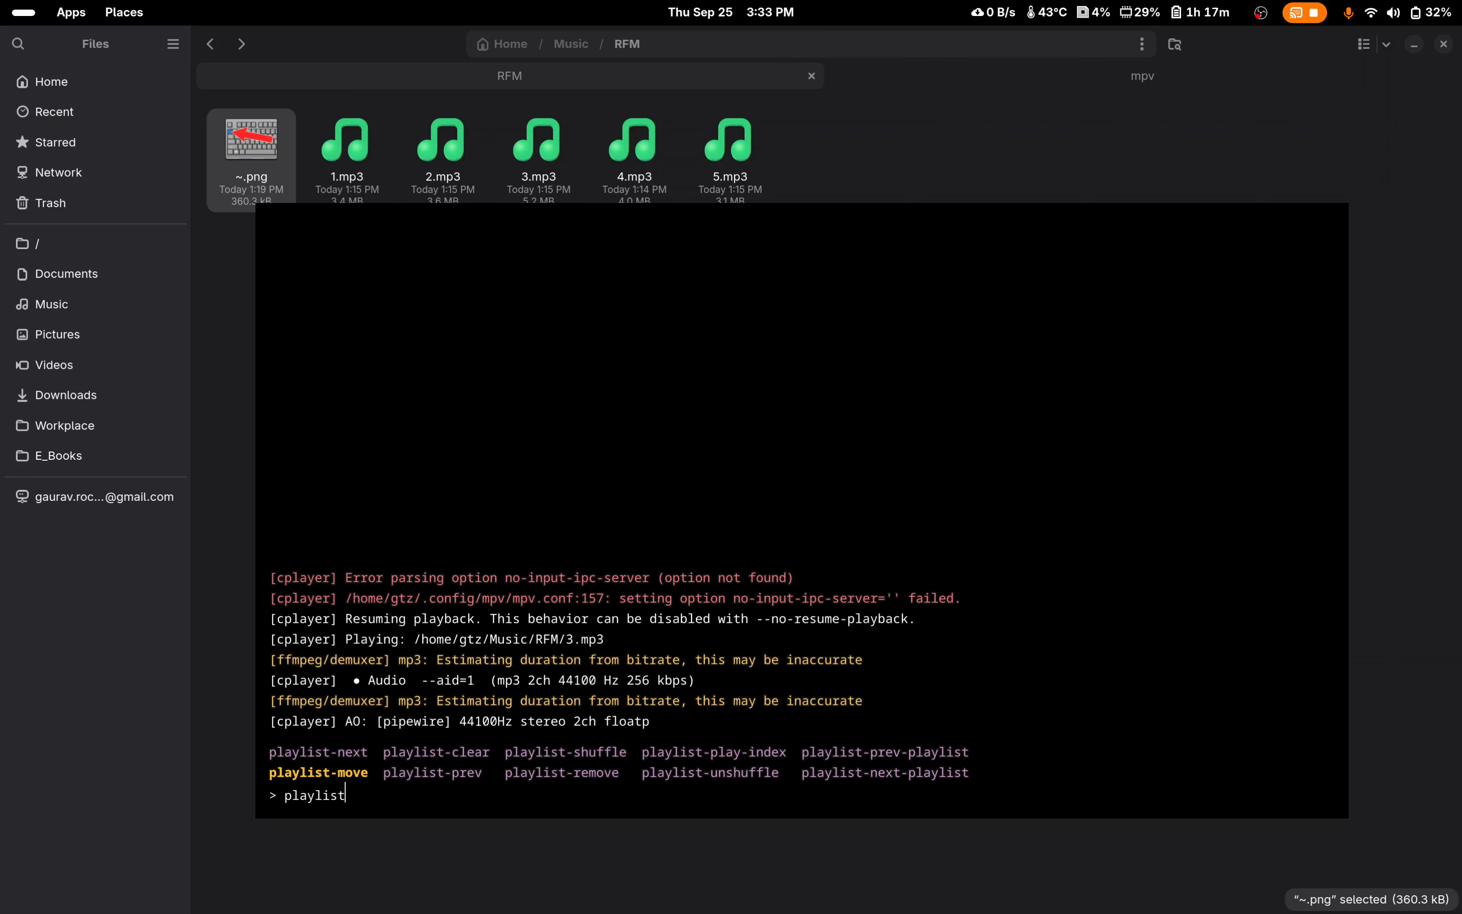
type("-sh")
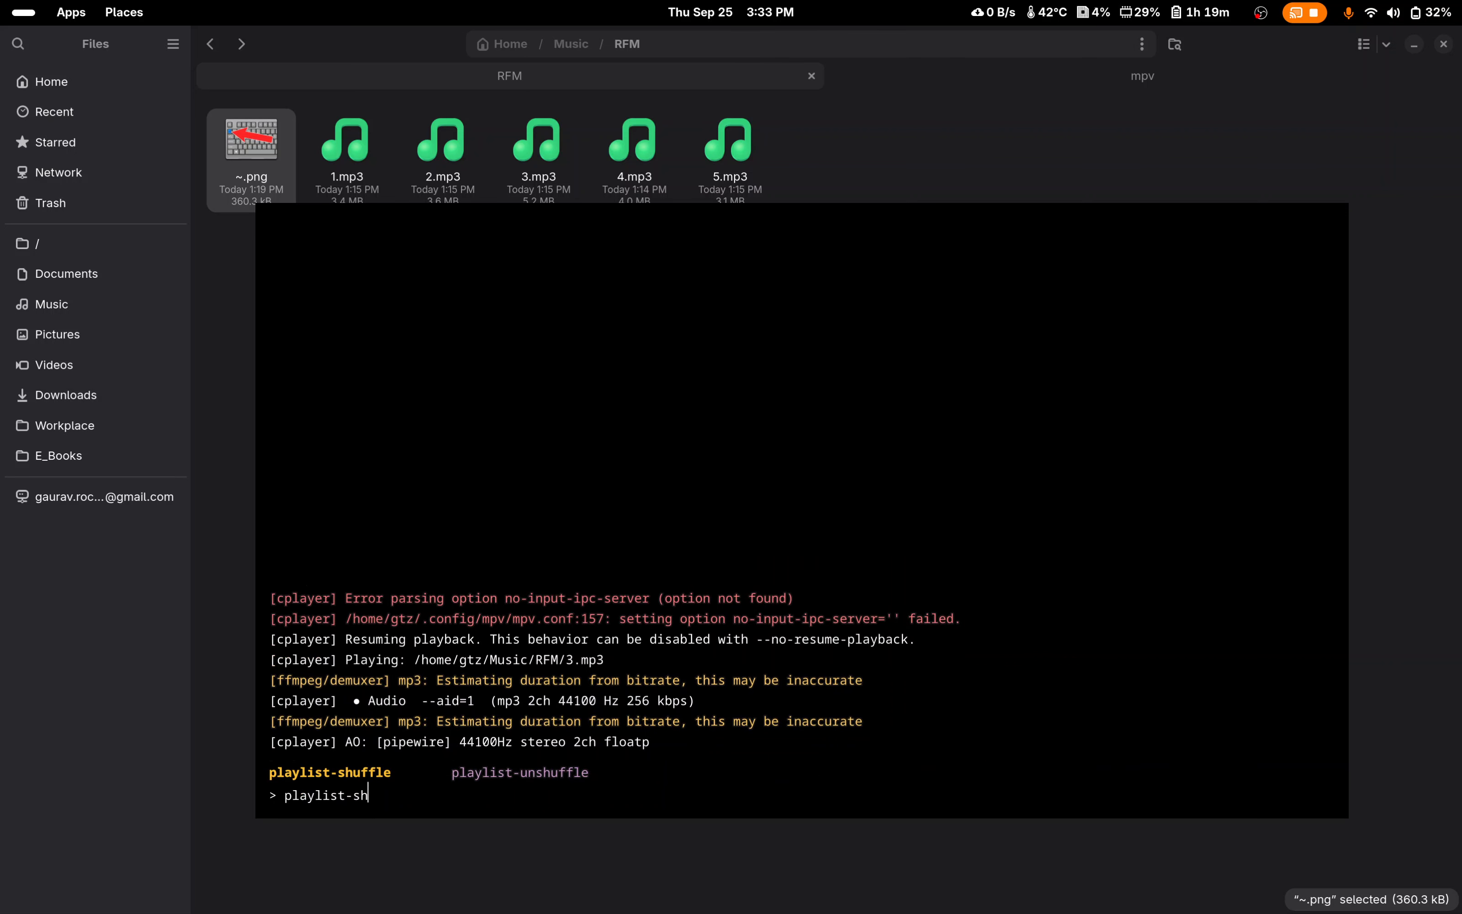
type("uff;e")
key("BackSpace")
key("BackSpace")
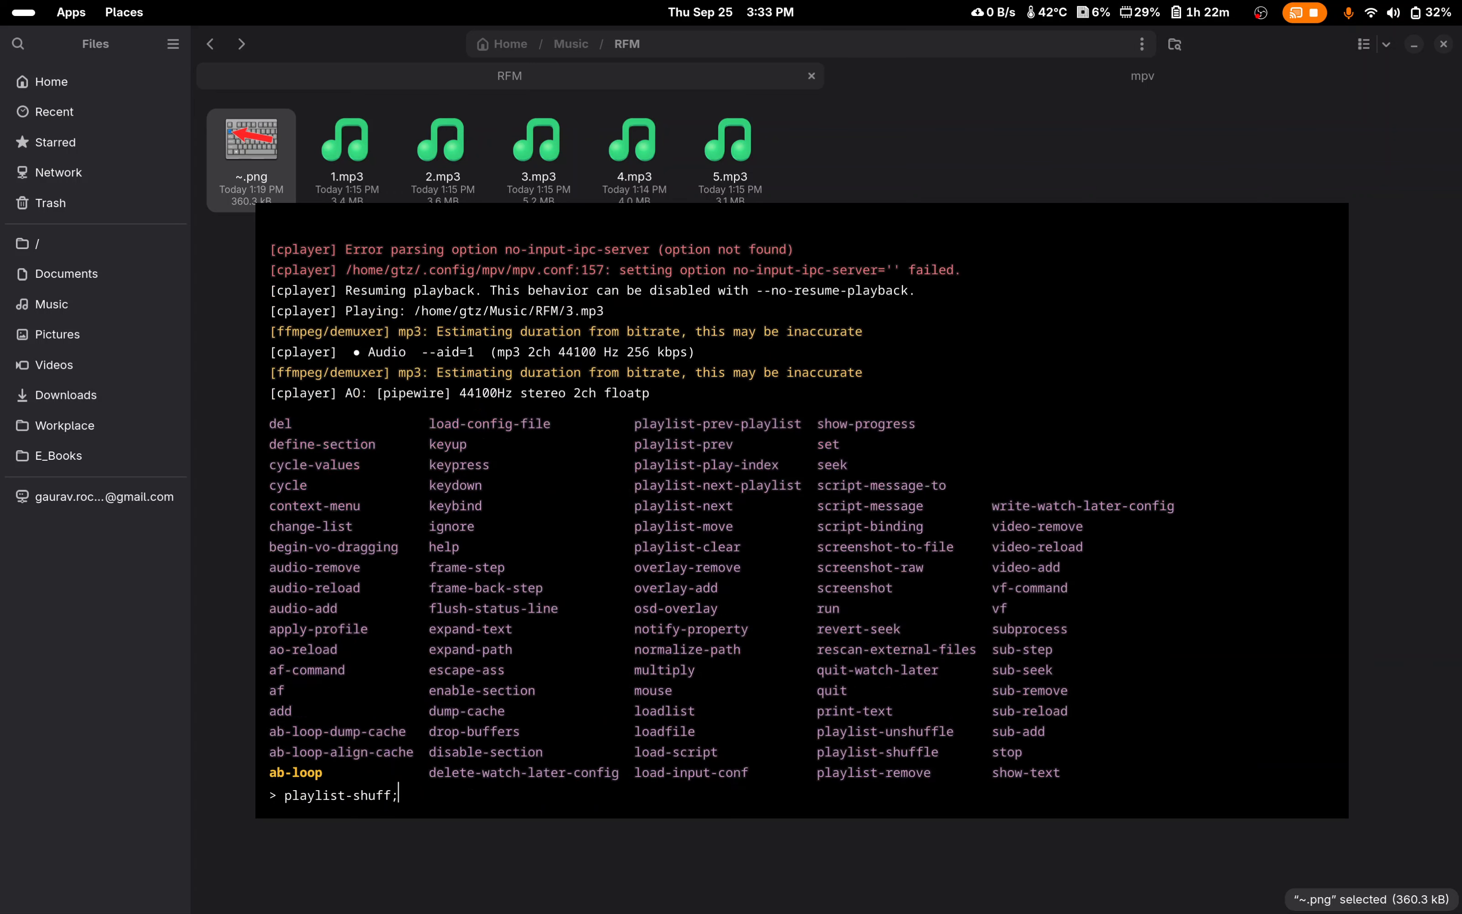
type("le")
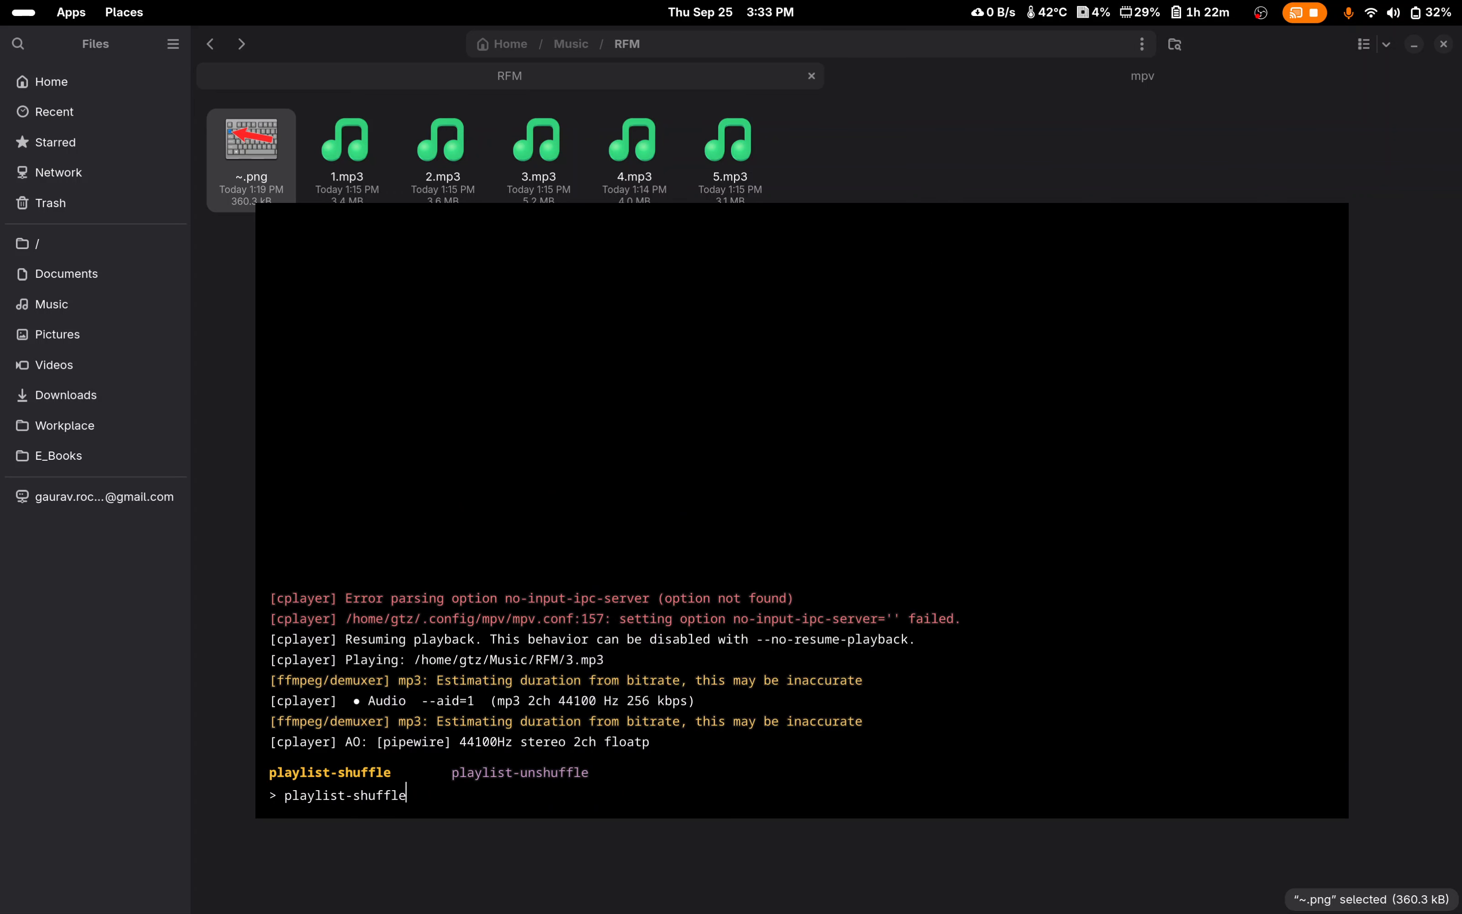
key("Return")
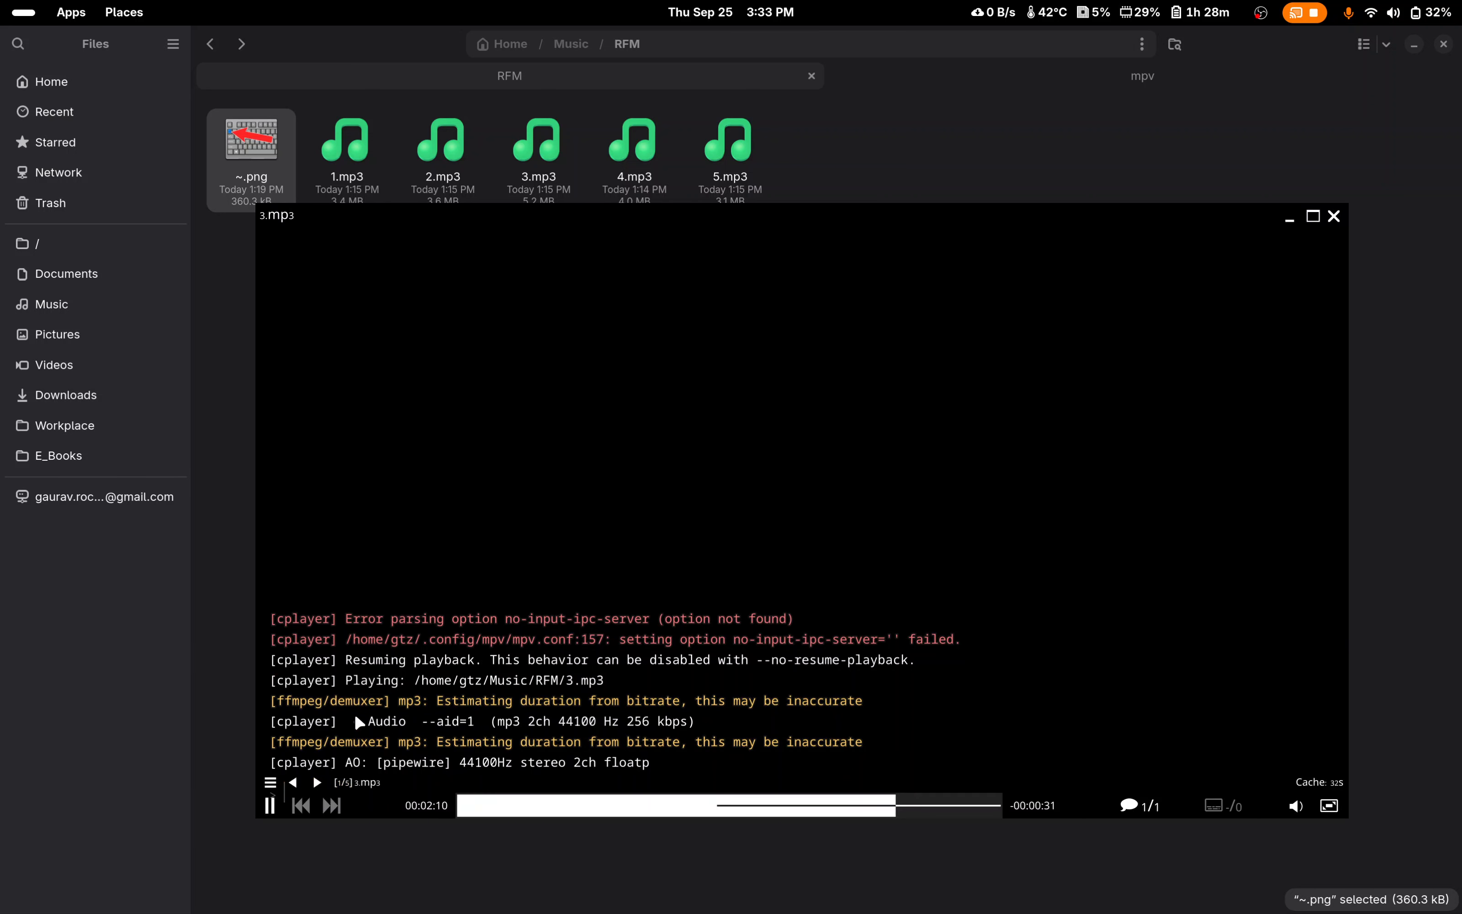
Step: Check the shuffled order of the entries in the mpv playlist, closing the list without choosing one
left_click(269, 786)
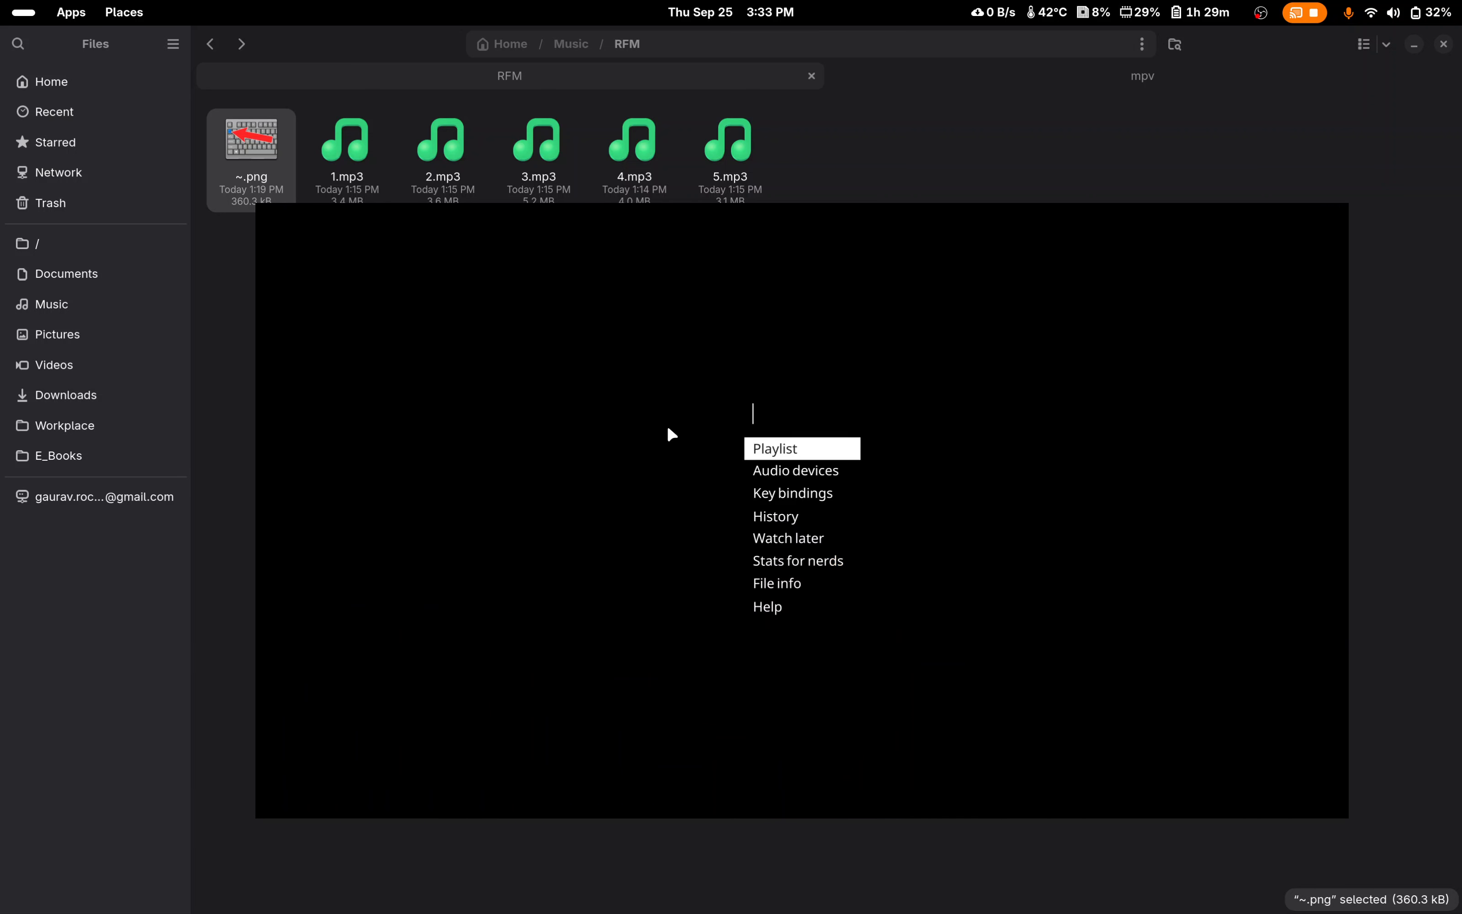
left_click(763, 454)
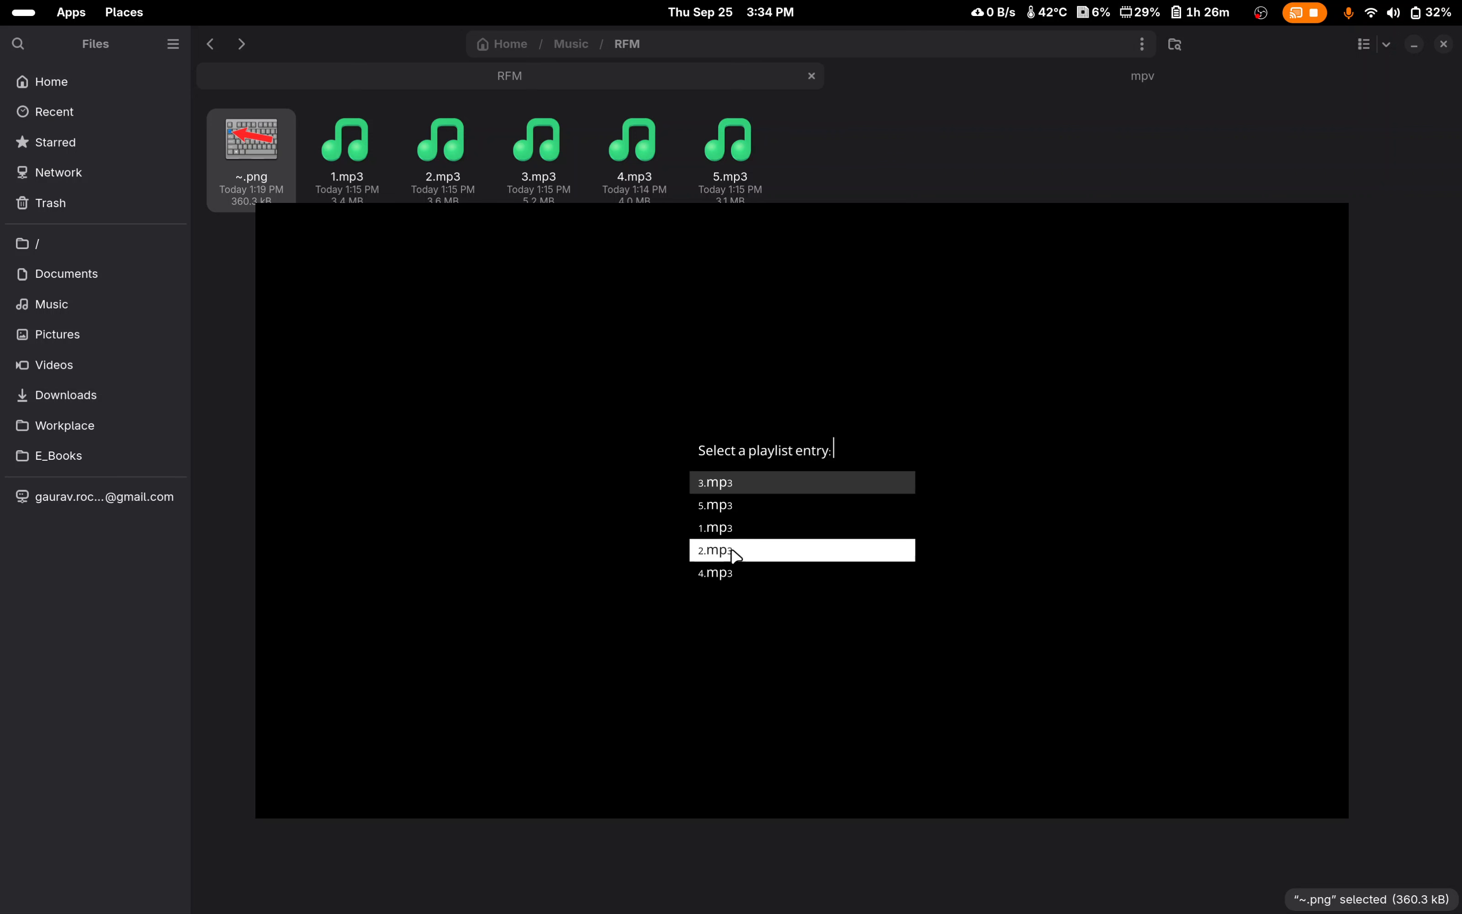
left_click(927, 366)
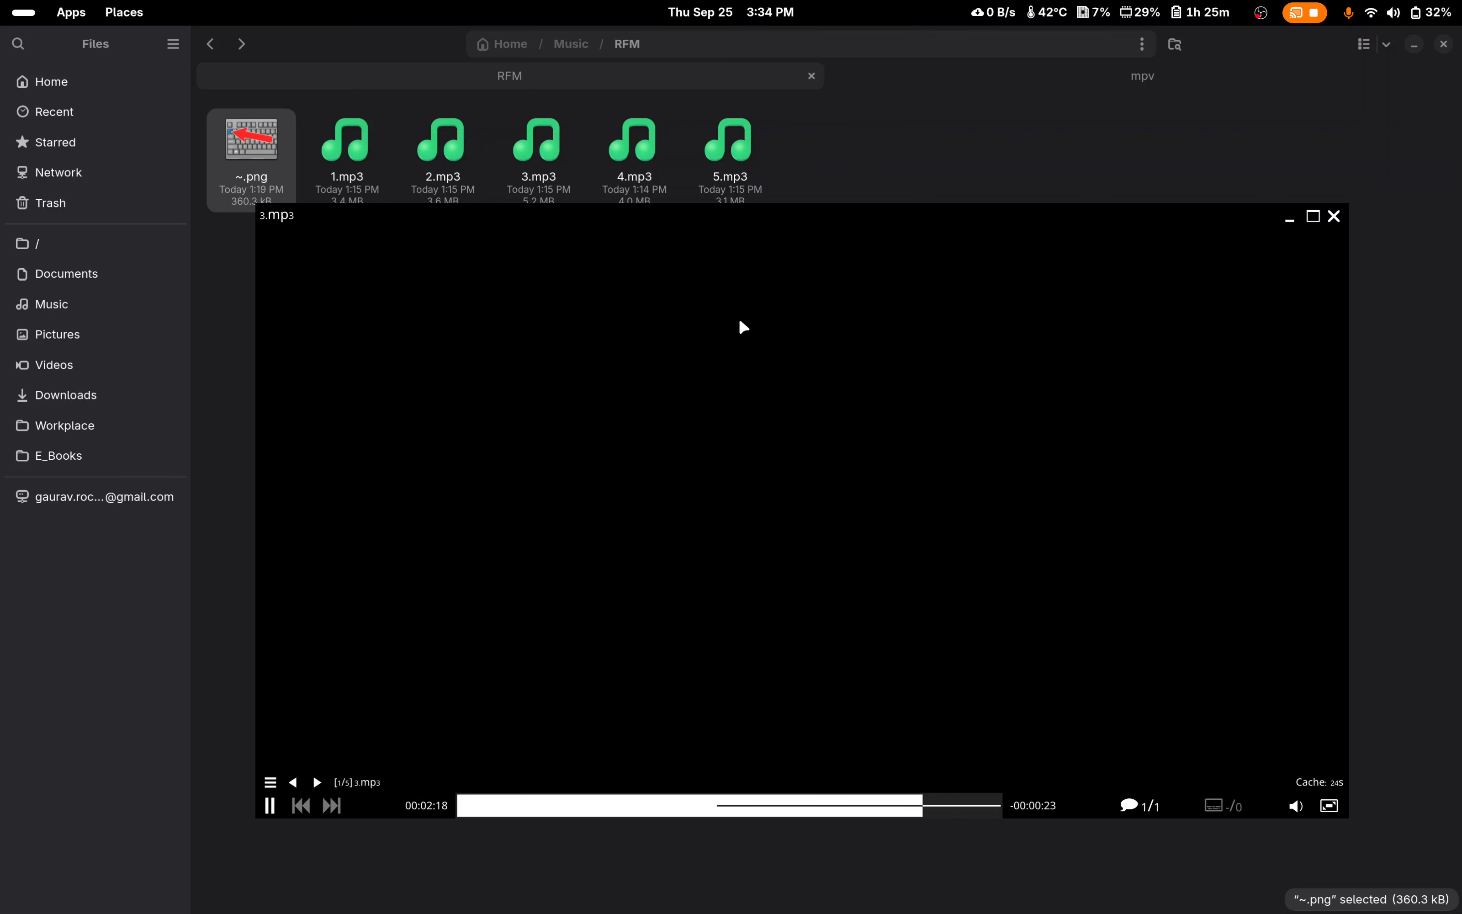
mouse_move(851, 217)
left_mouse_down()
mouse_move(796, 228)
mouse_move(862, 204)
left_mouse_up()
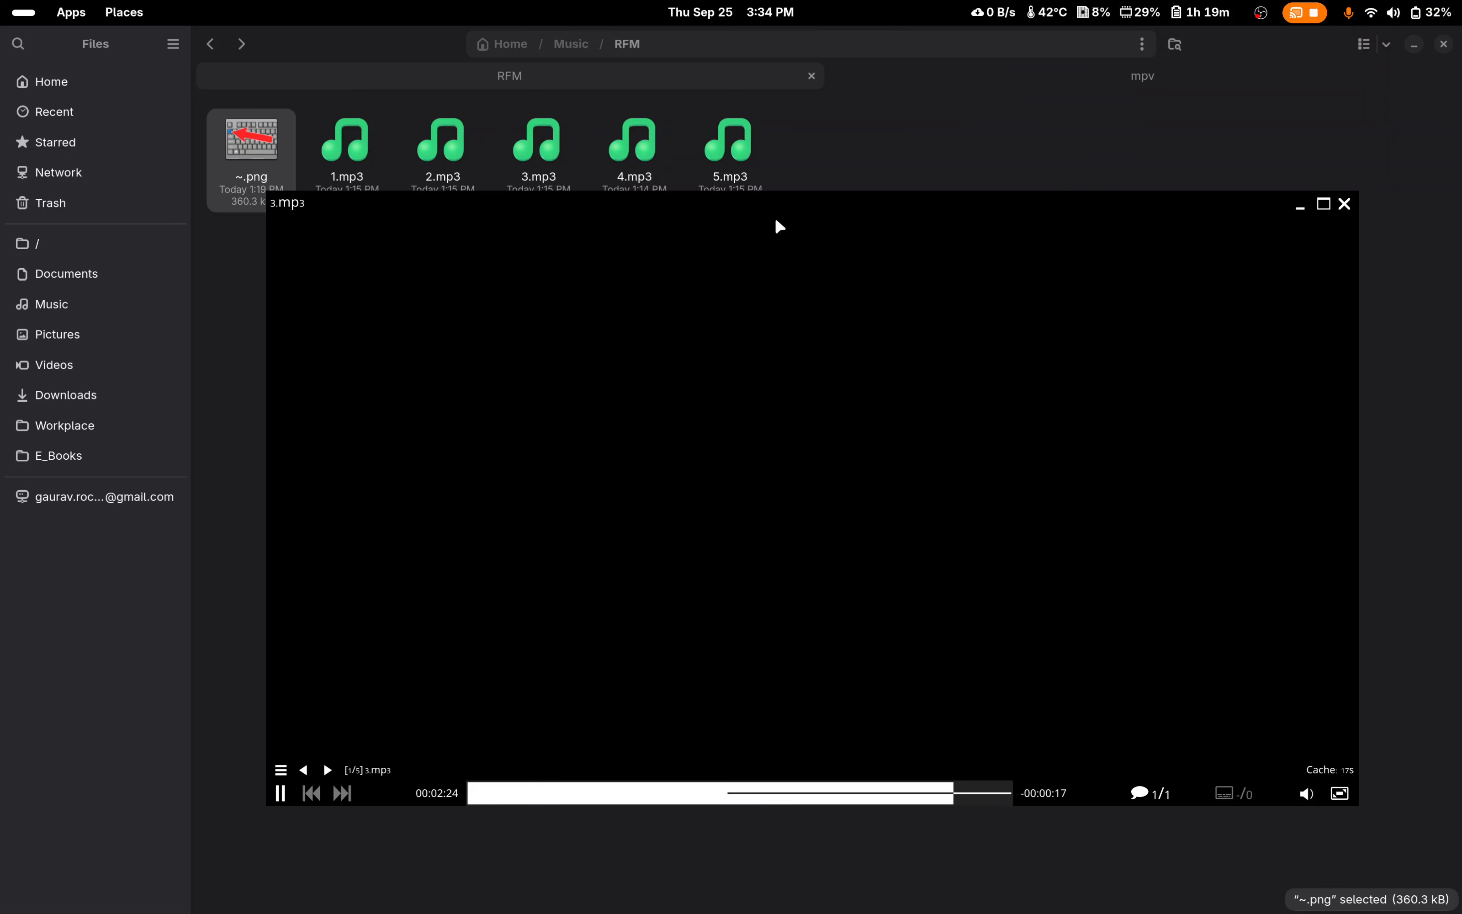
left_click_drag(776, 222, 806, 194)
mouse_move(826, 248)
left_mouse_down()
mouse_move(721, 286)
mouse_move(826, 239)
left_mouse_up()
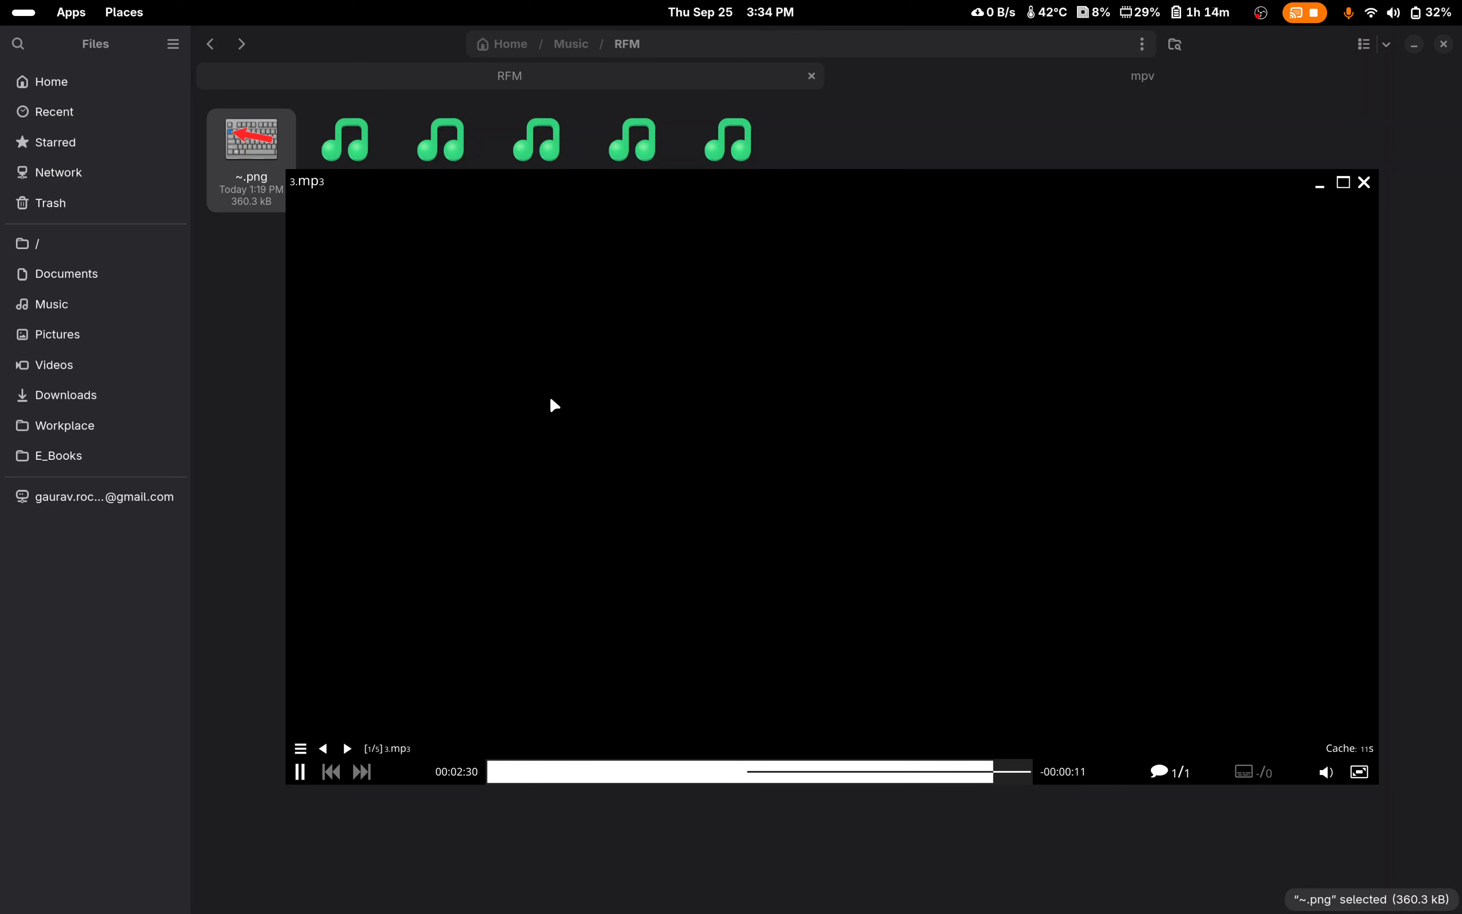
Step: Close the mpv player and deselect ~.png in the RFM folder
left_click(1363, 182)
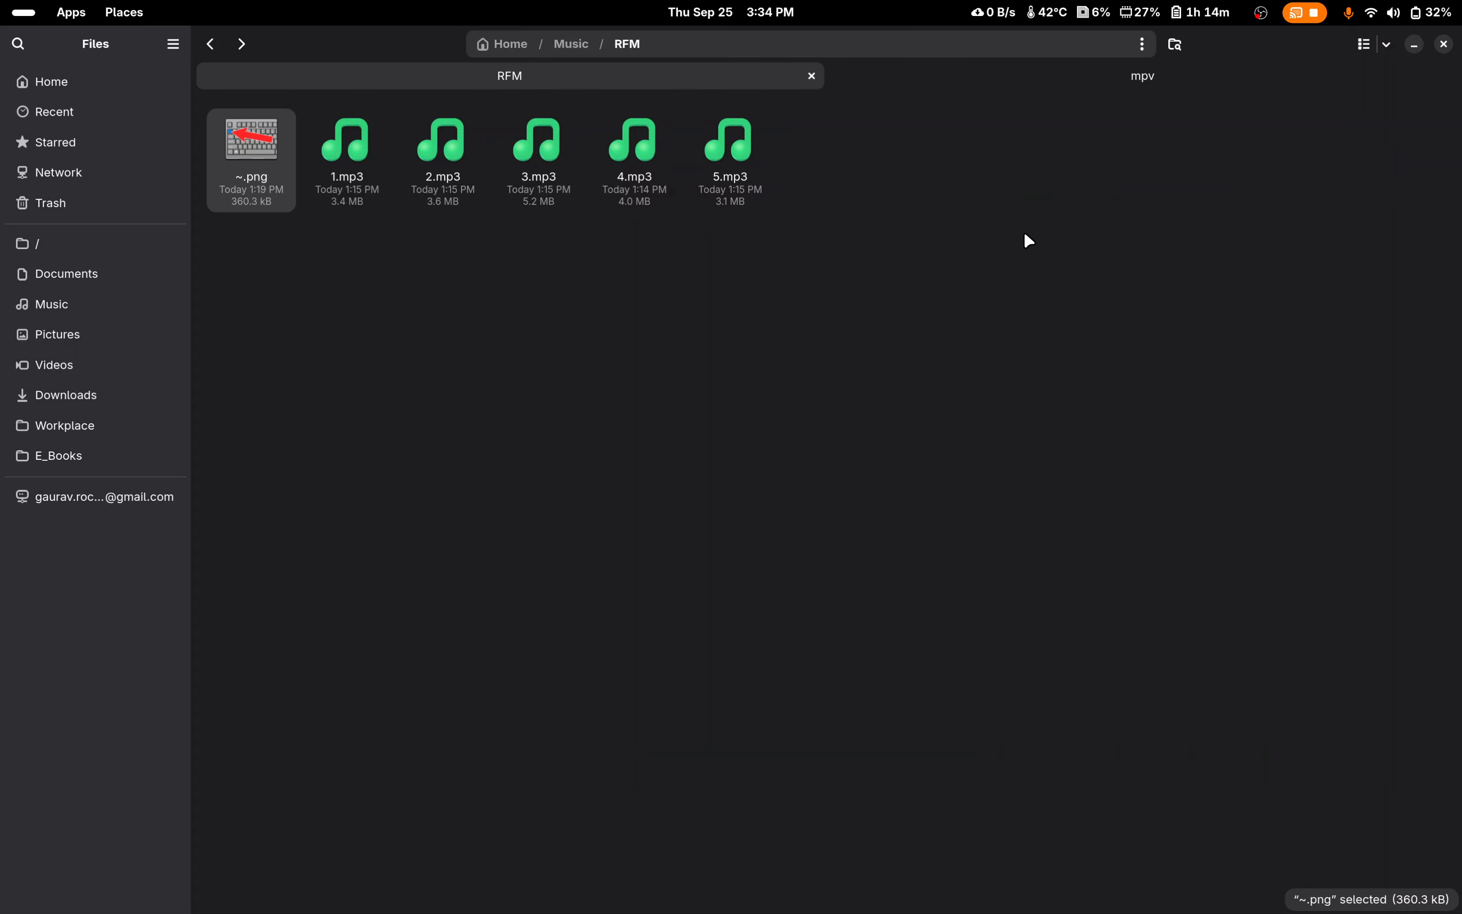
left_click(1040, 209)
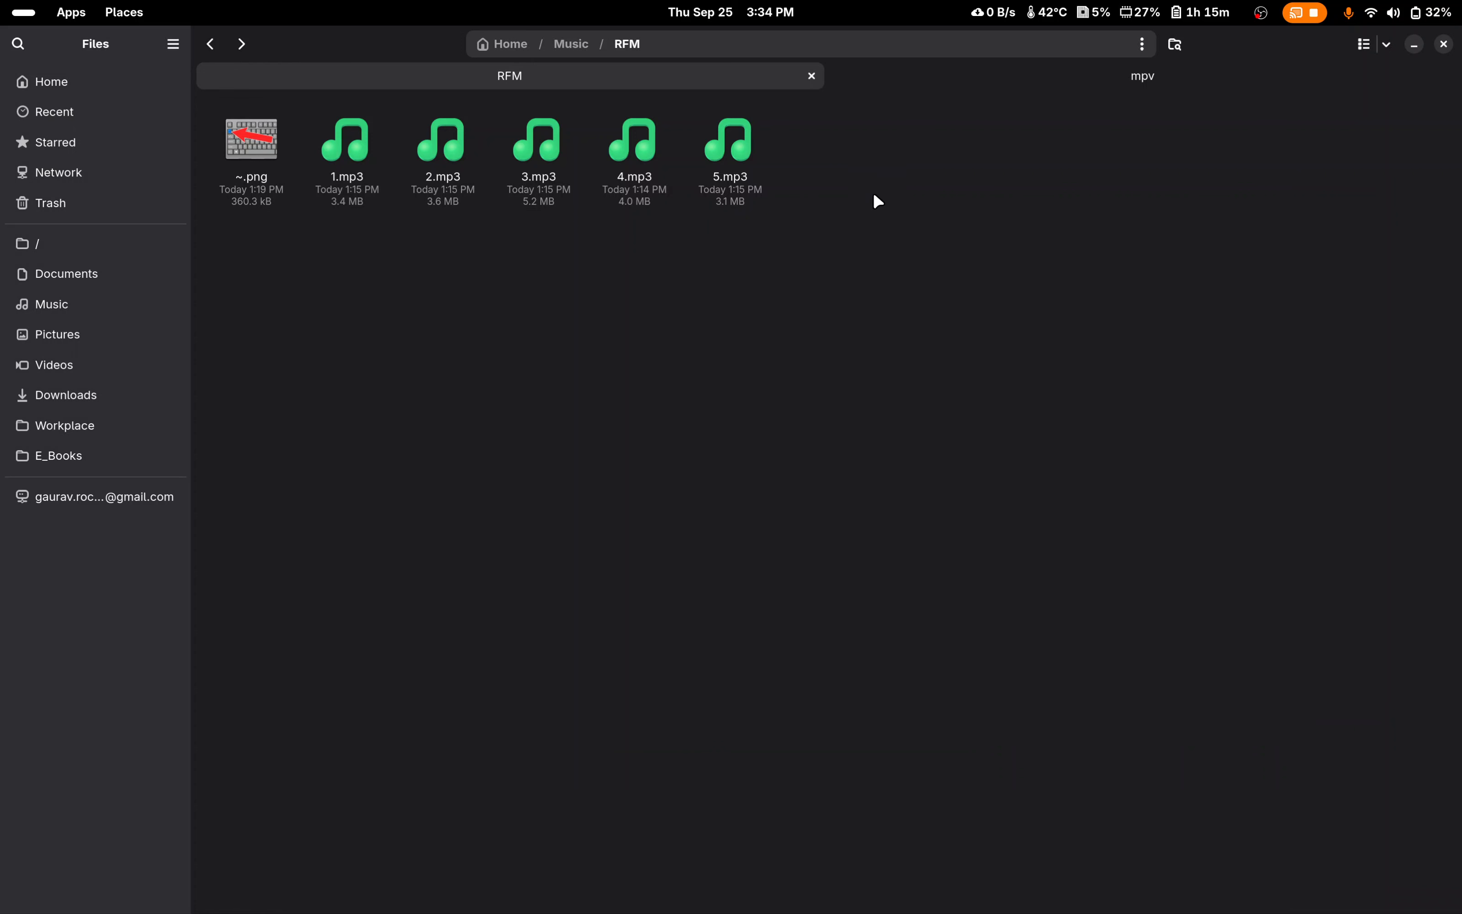
left_click_drag(959, 158, 363, 178)
right_click(743, 159)
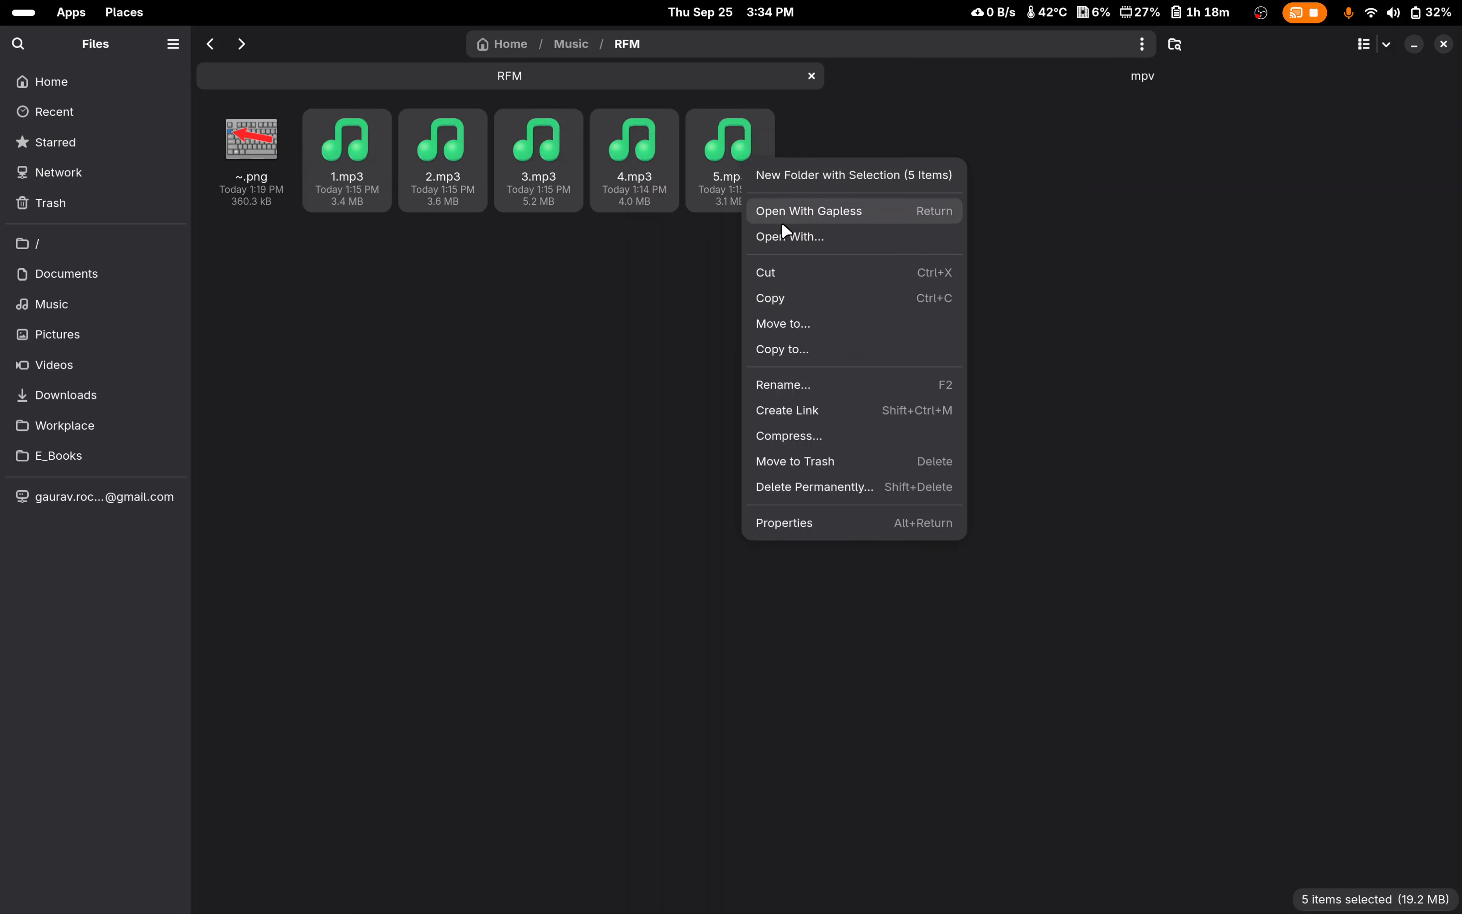
left_click(1095, 167)
Step: Switch to the tab with the mpv configuration folder and go up to the Home folder
left_click(1010, 80)
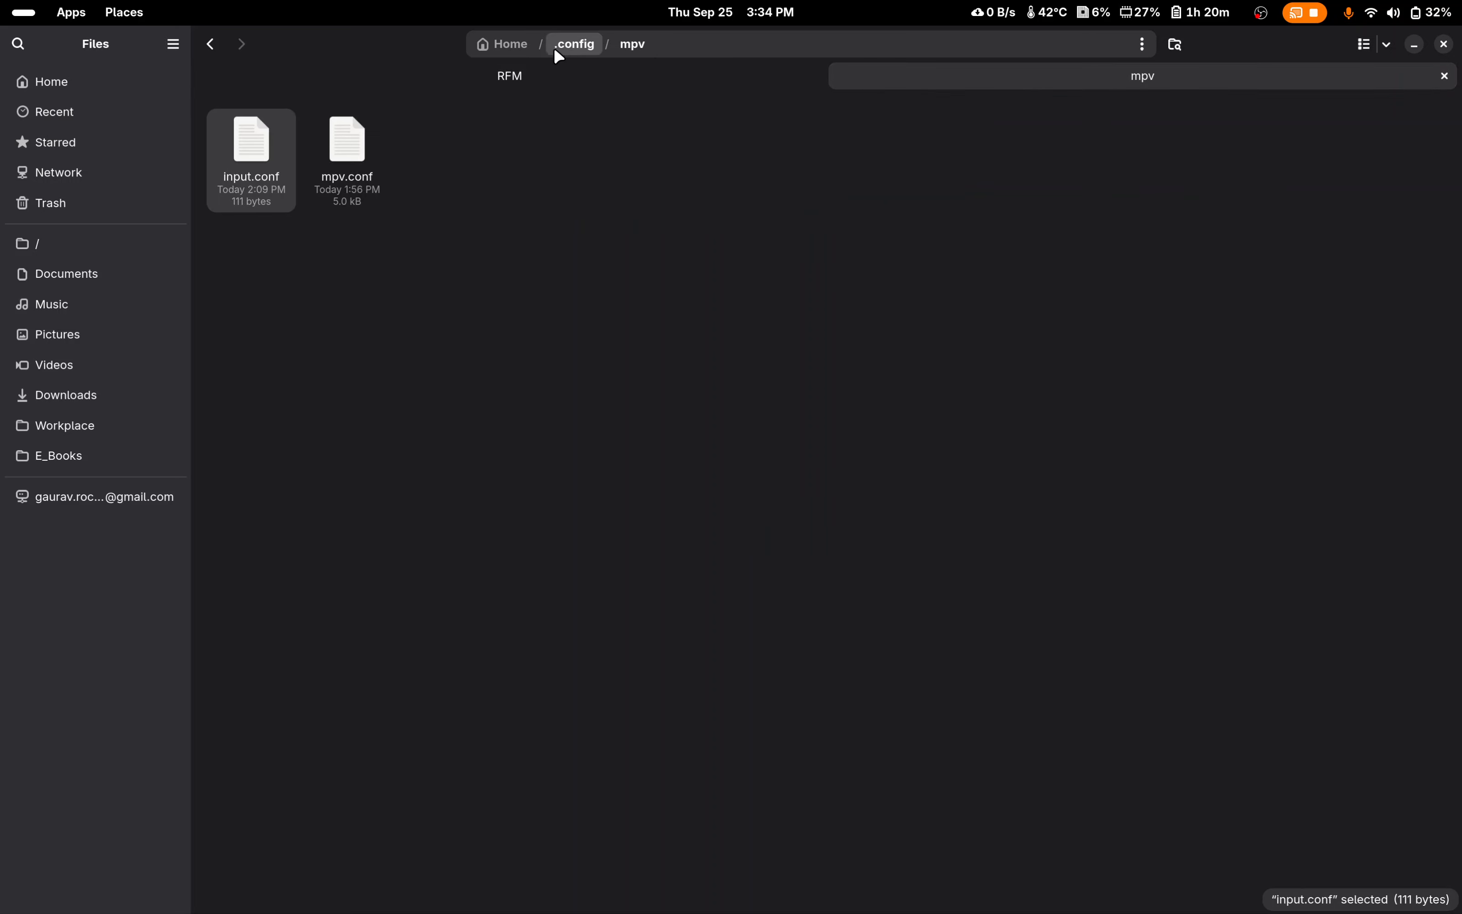
left_click(517, 48)
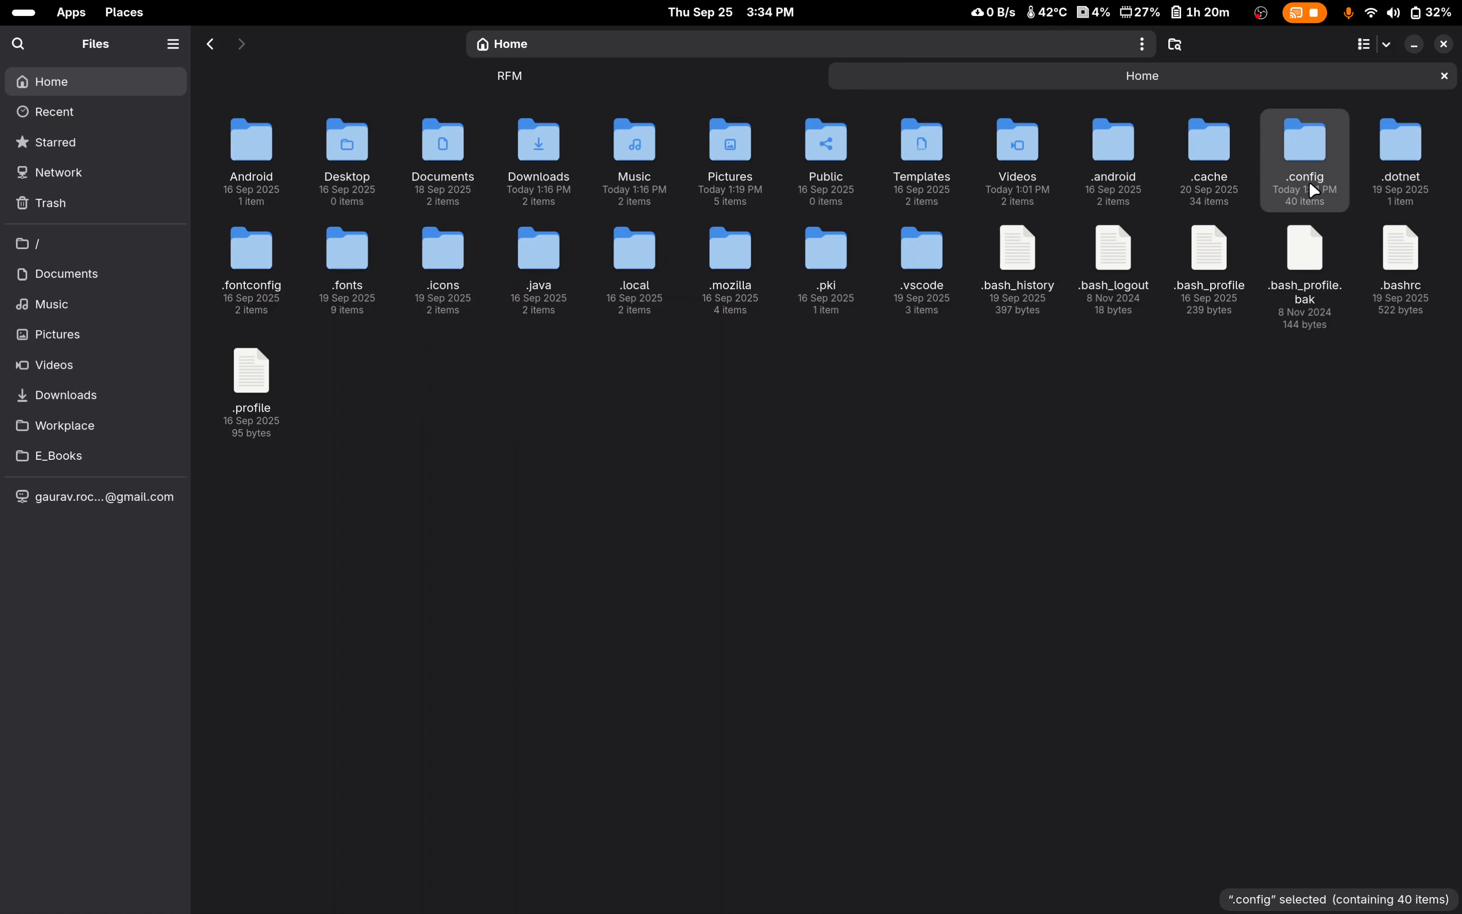
left_click(1241, 423)
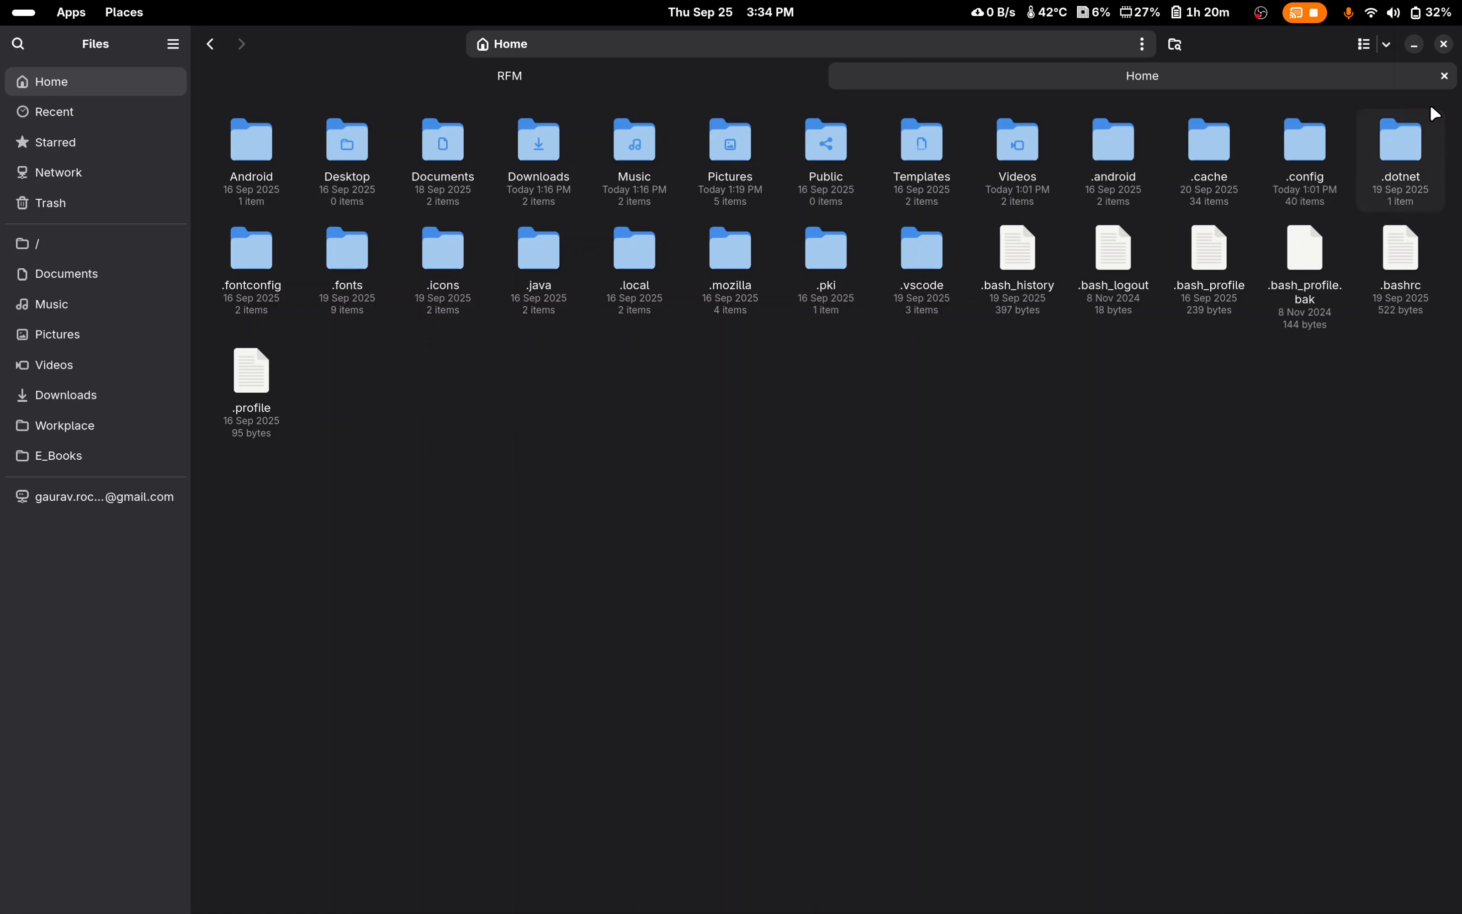
Step: Check in the Home folder's view options whether hidden files are shown, leaving the settings as they are
left_click(1386, 45)
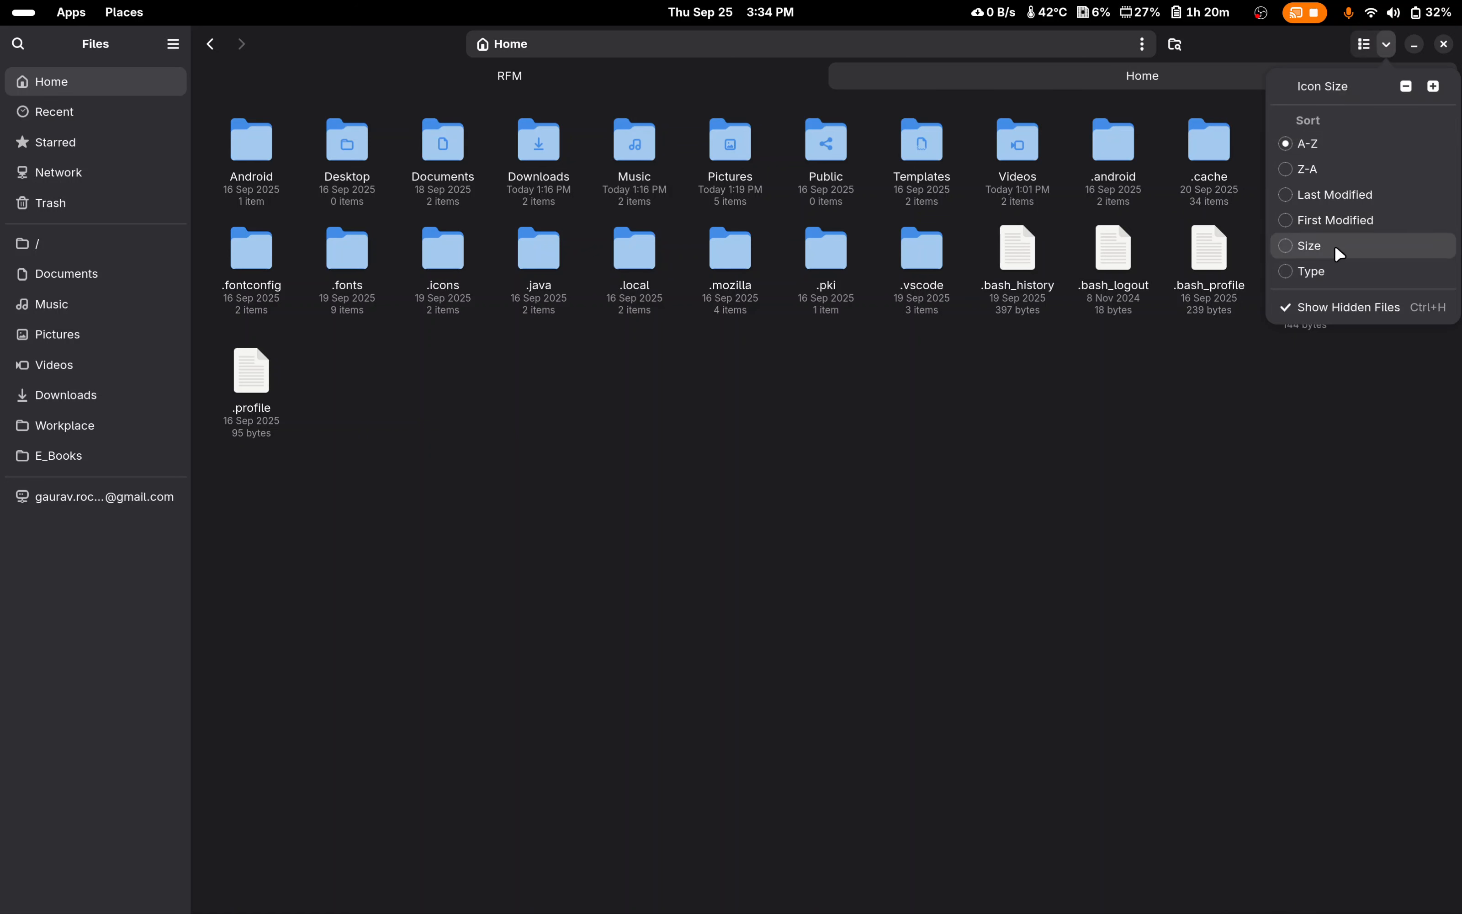
left_click(1316, 345)
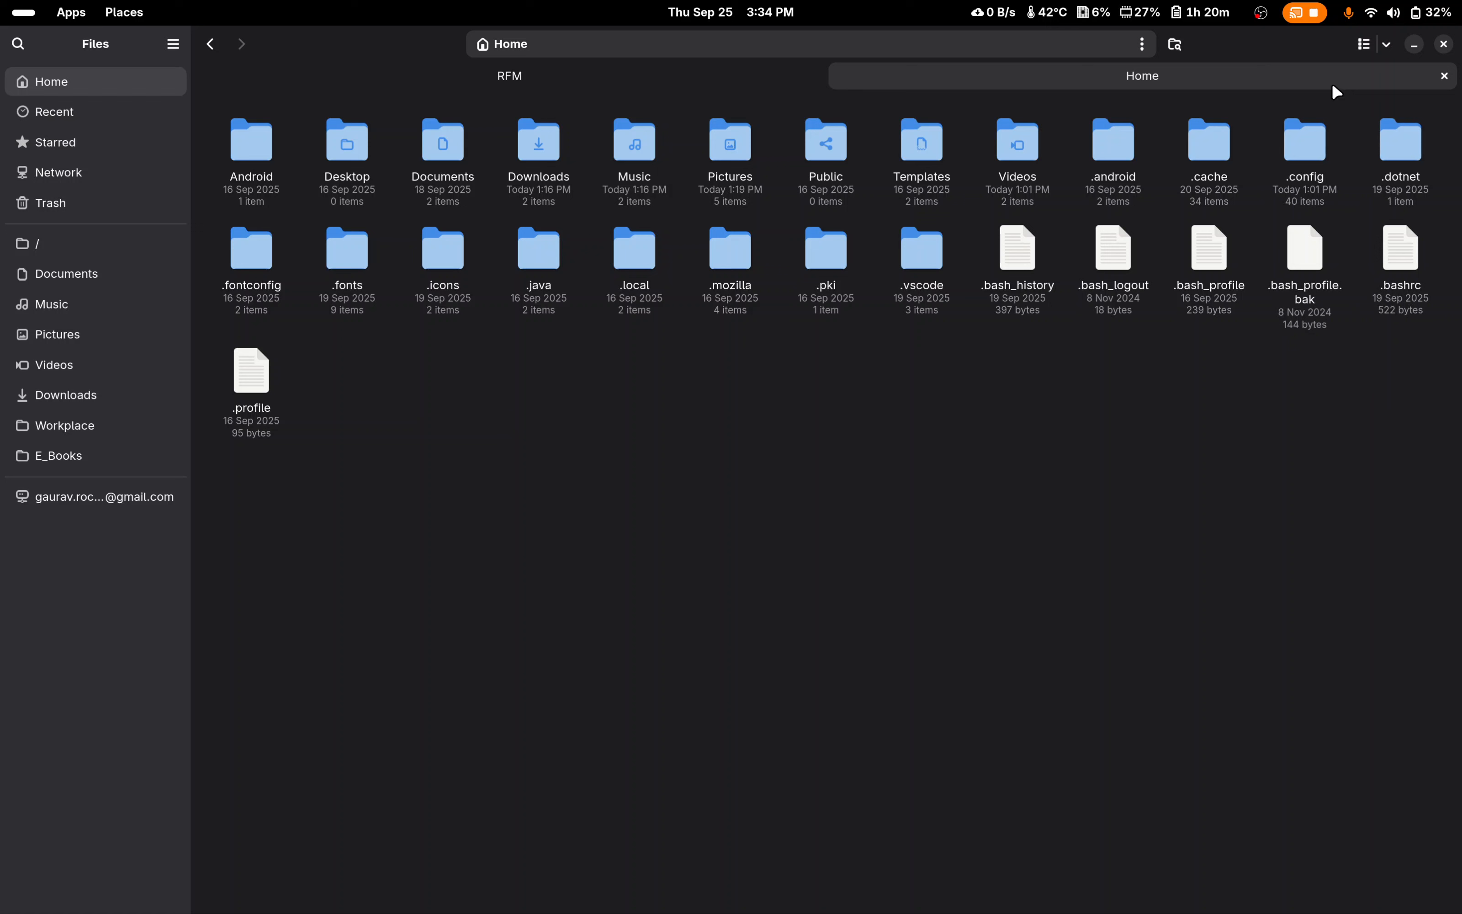
left_click(1387, 45)
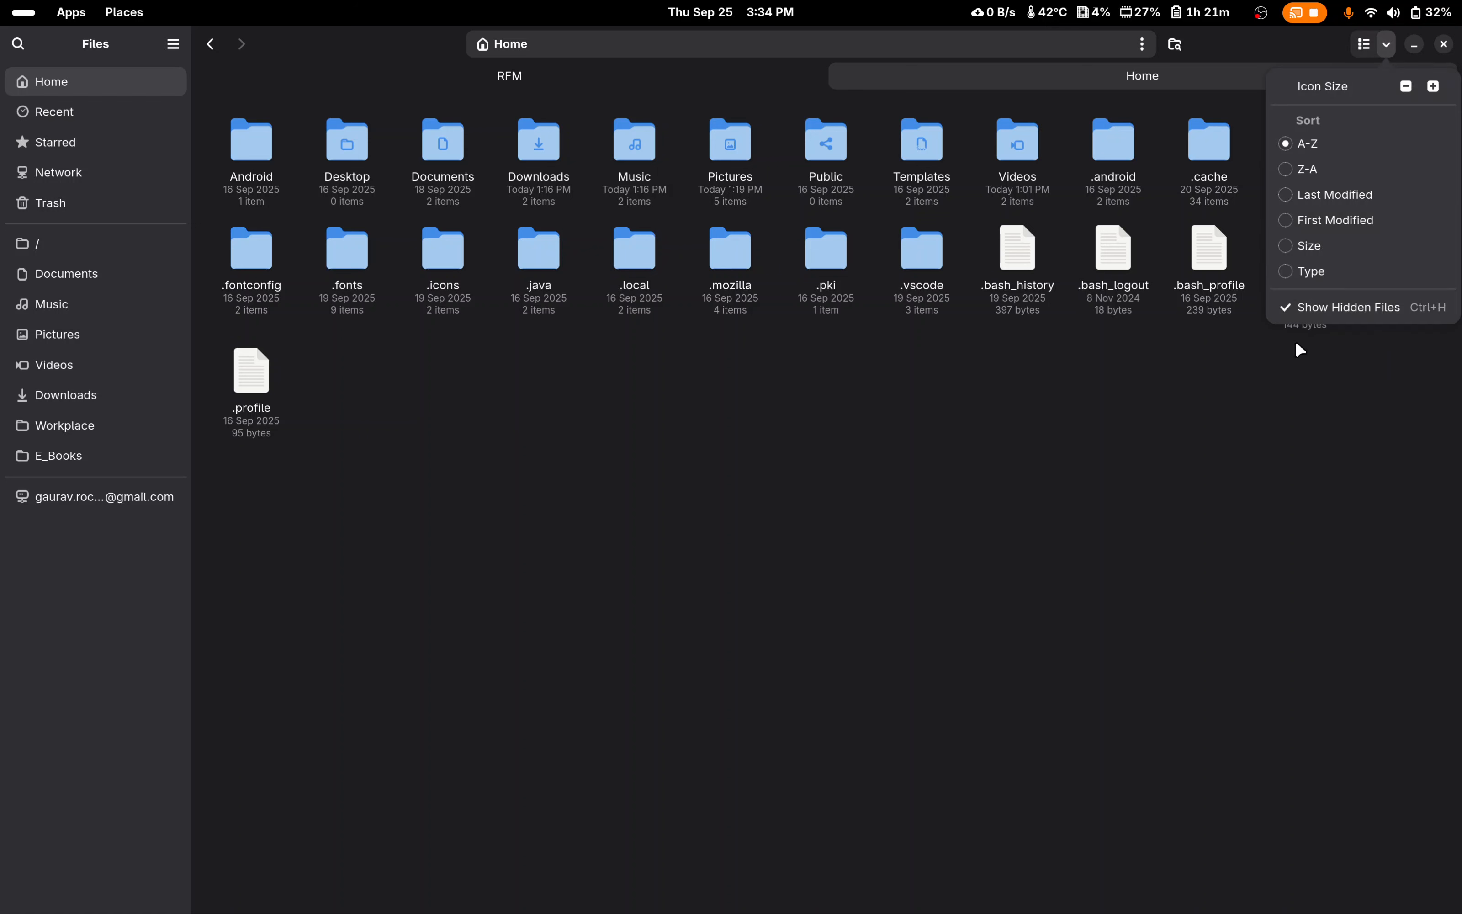
left_click(1199, 439)
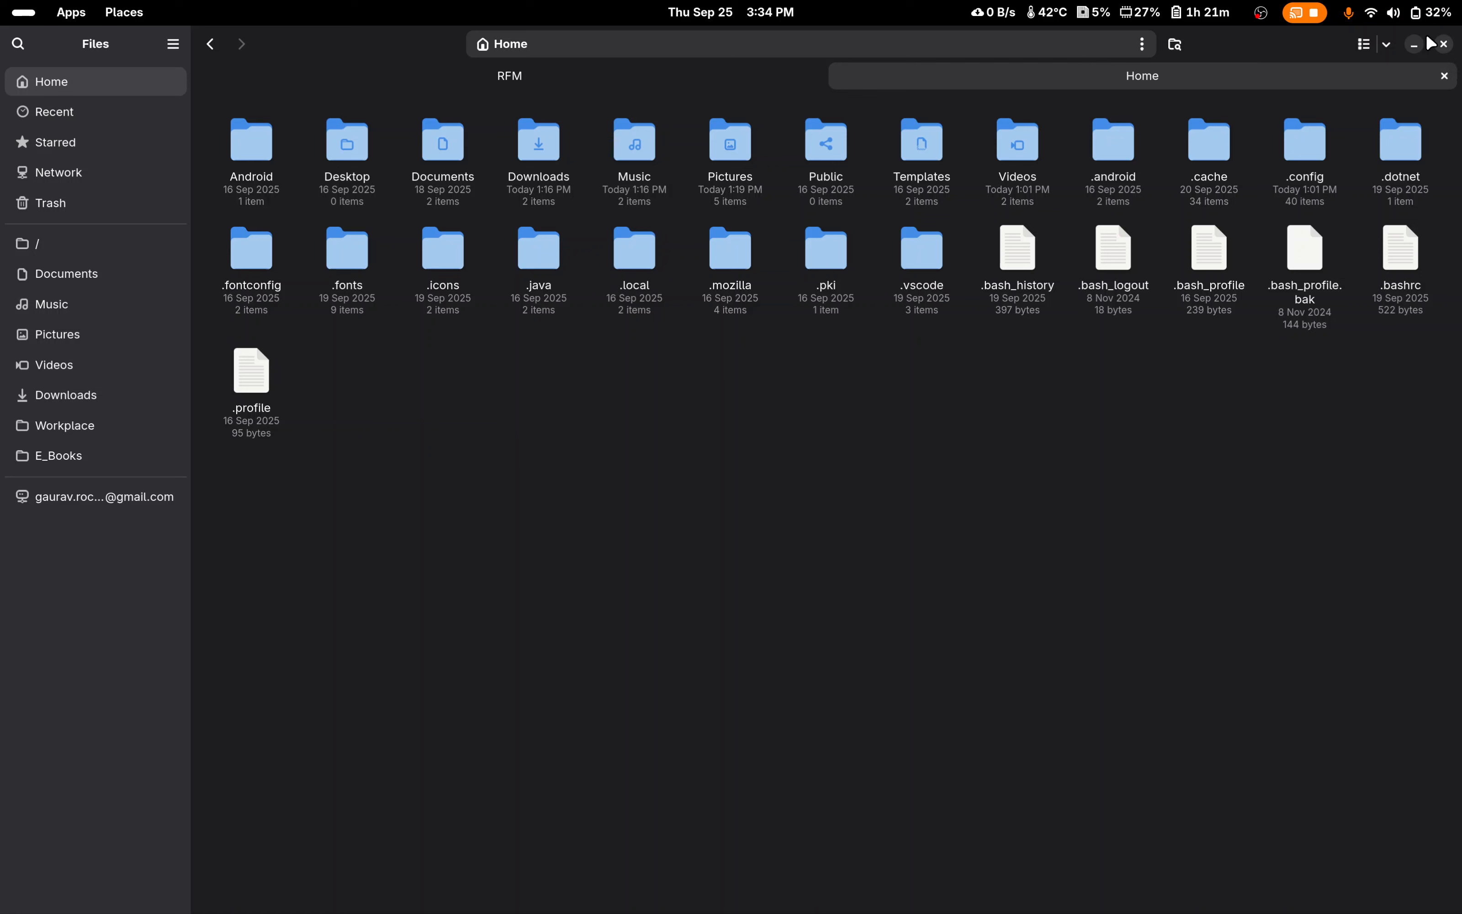
left_click(1389, 41)
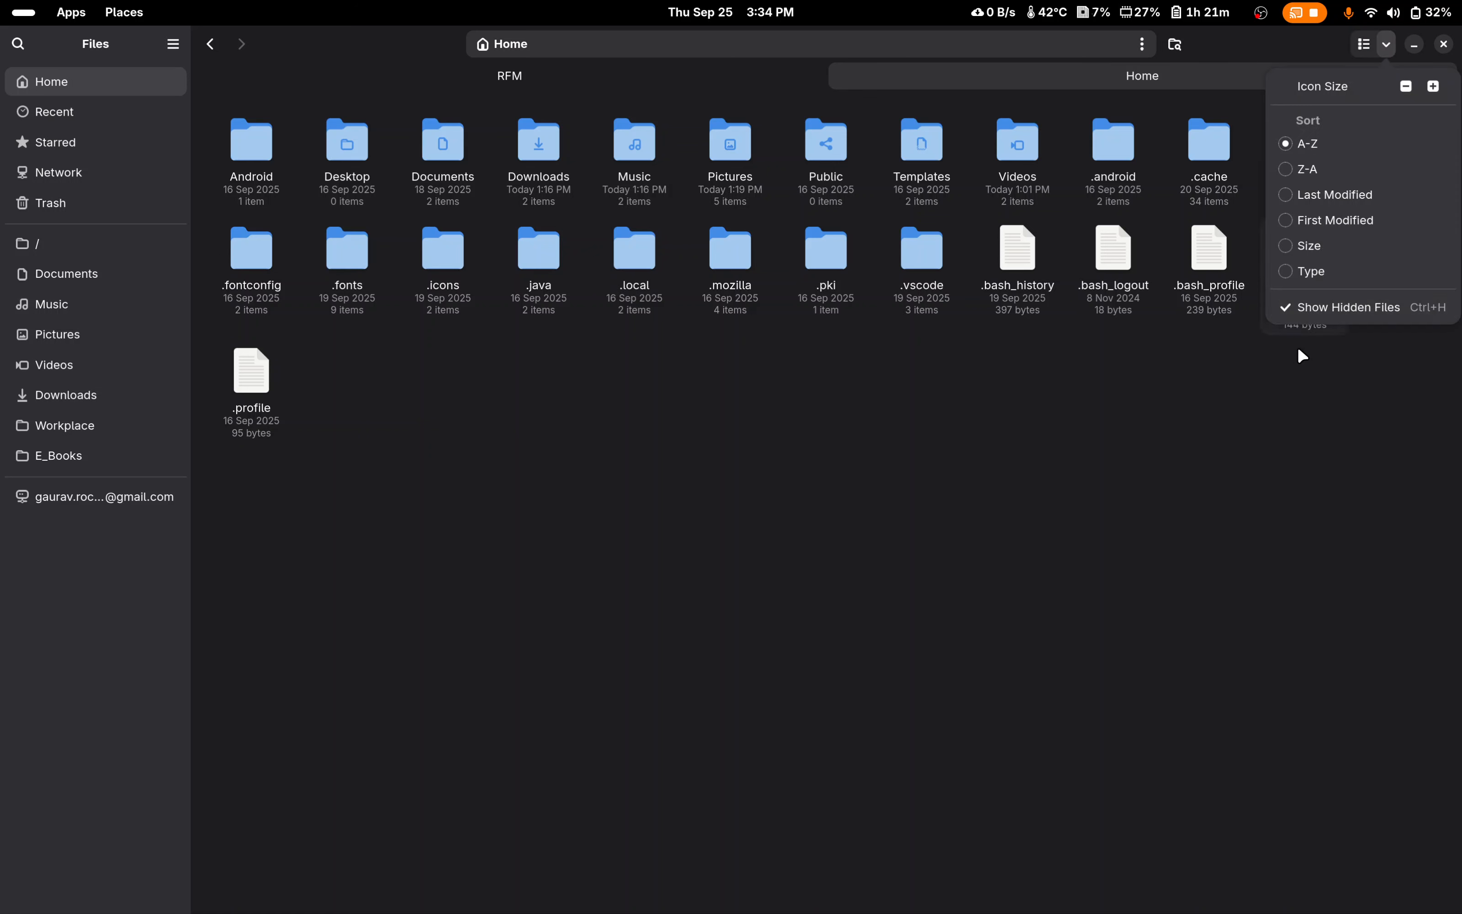
left_click(1298, 350)
Step: Open the mpv folder inside .config, going back once to view the option for creating a new folder in .config
double_click(1309, 159)
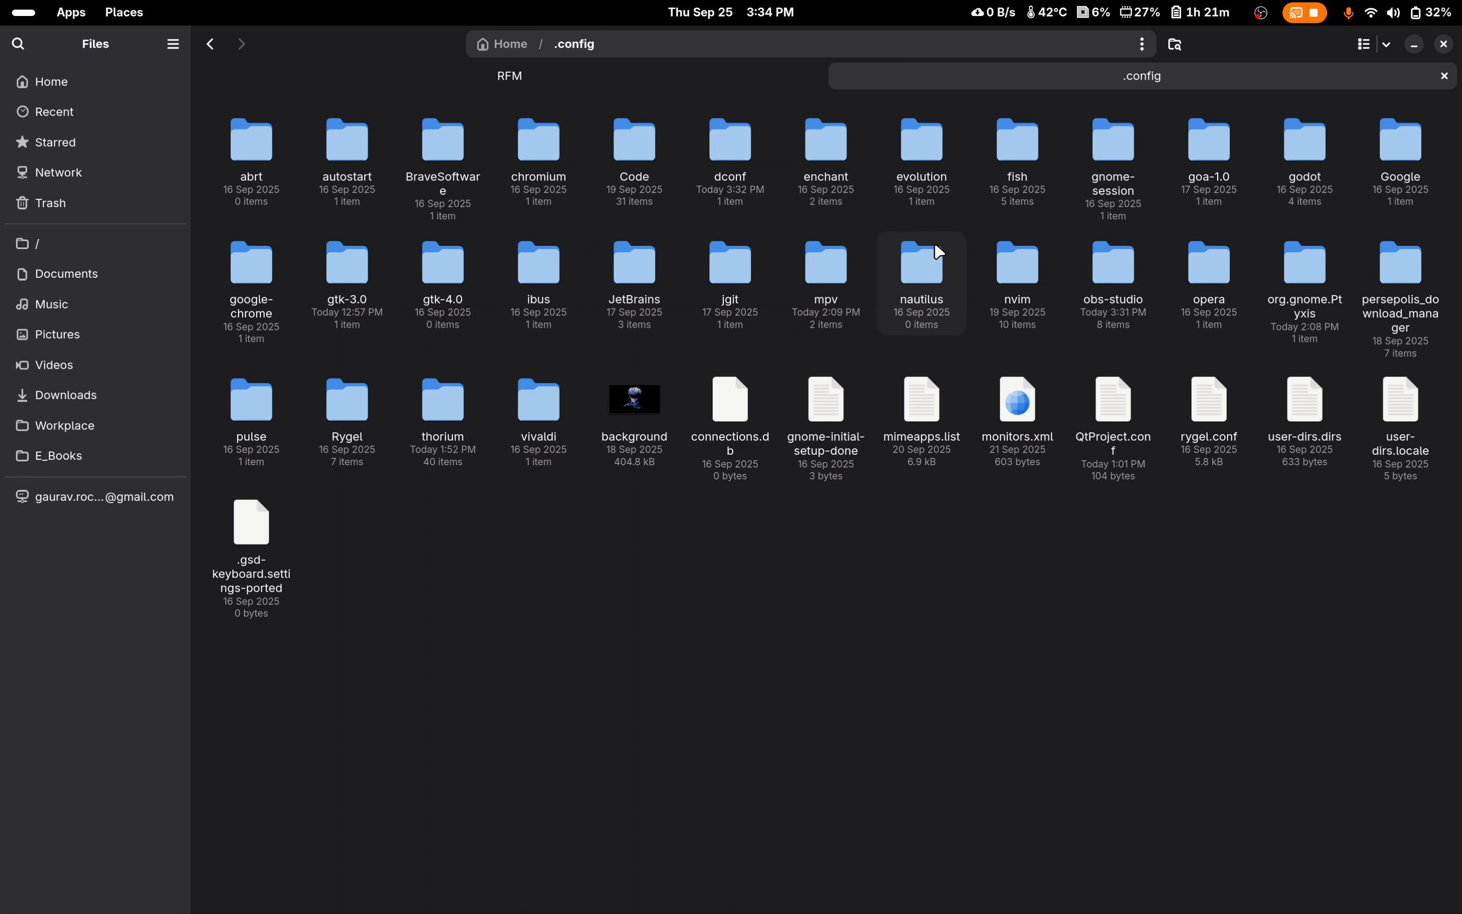
double_click(830, 273)
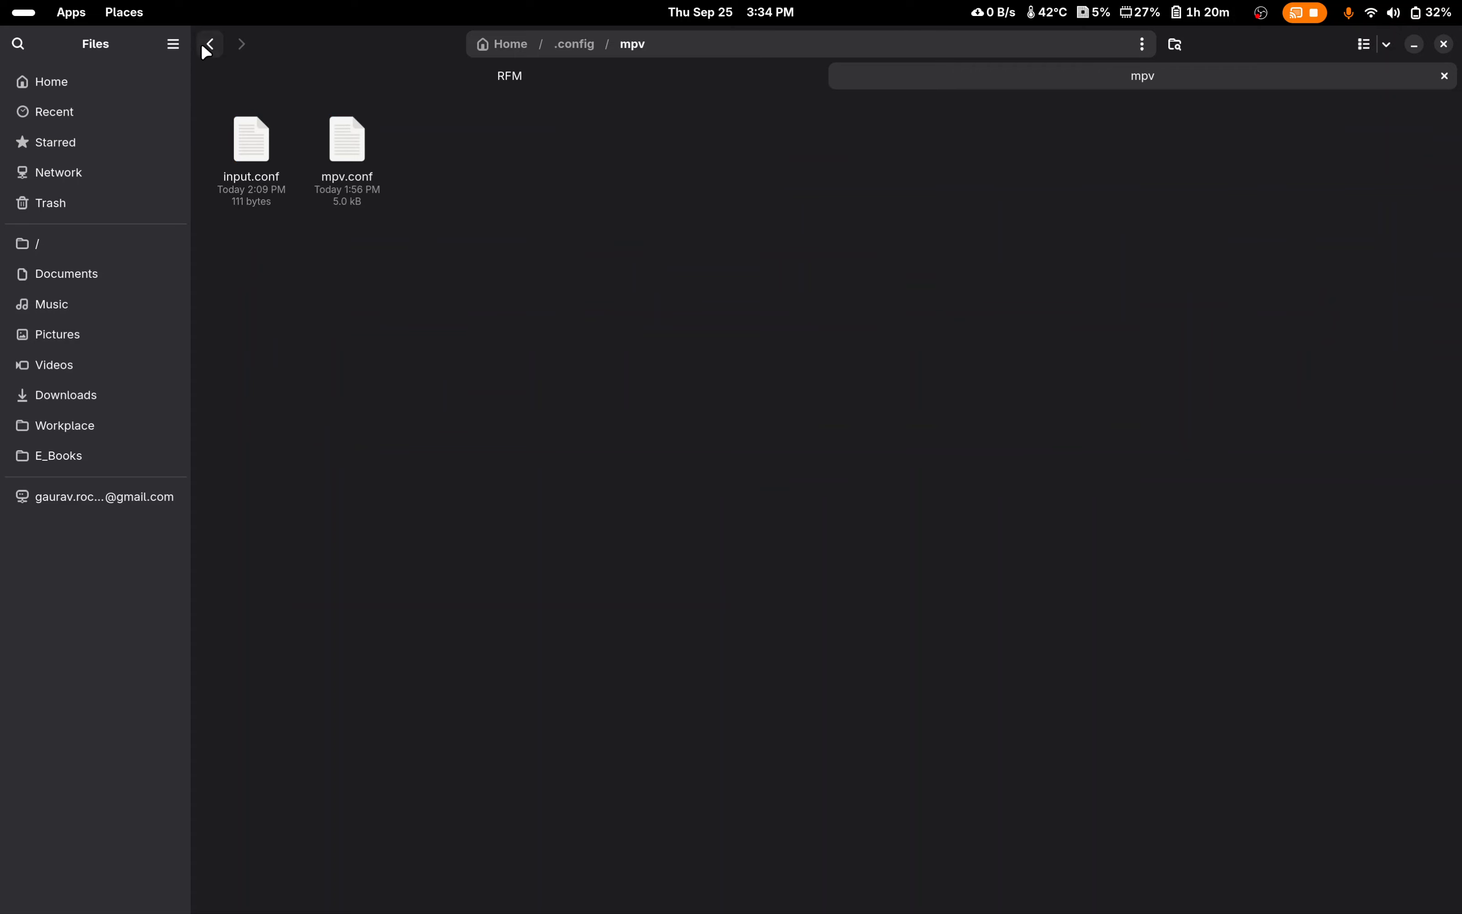
left_click(210, 43)
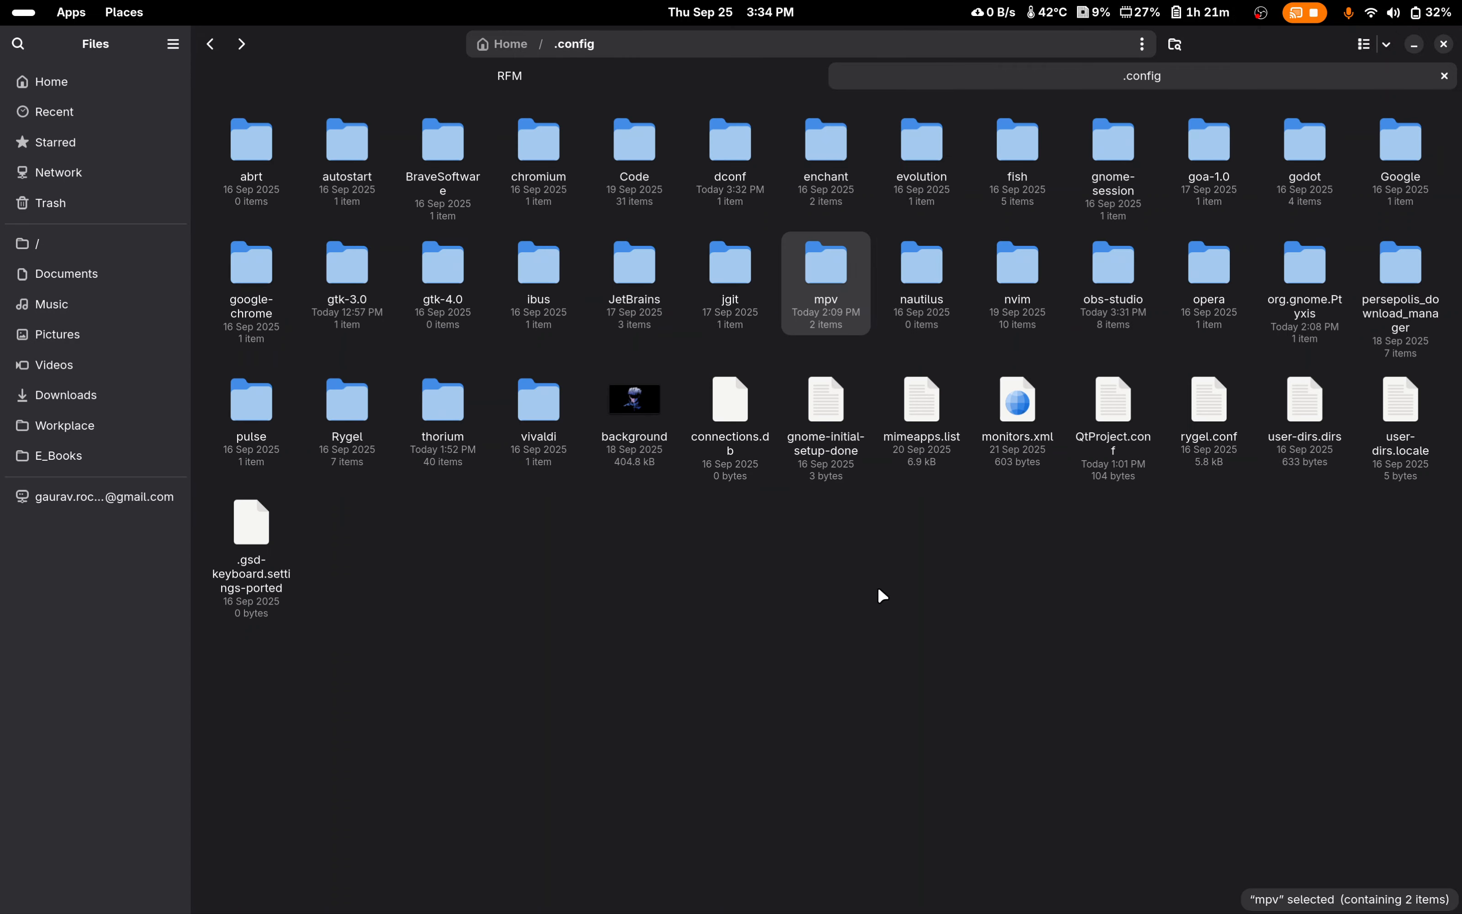
left_click(862, 529)
right_click(733, 607)
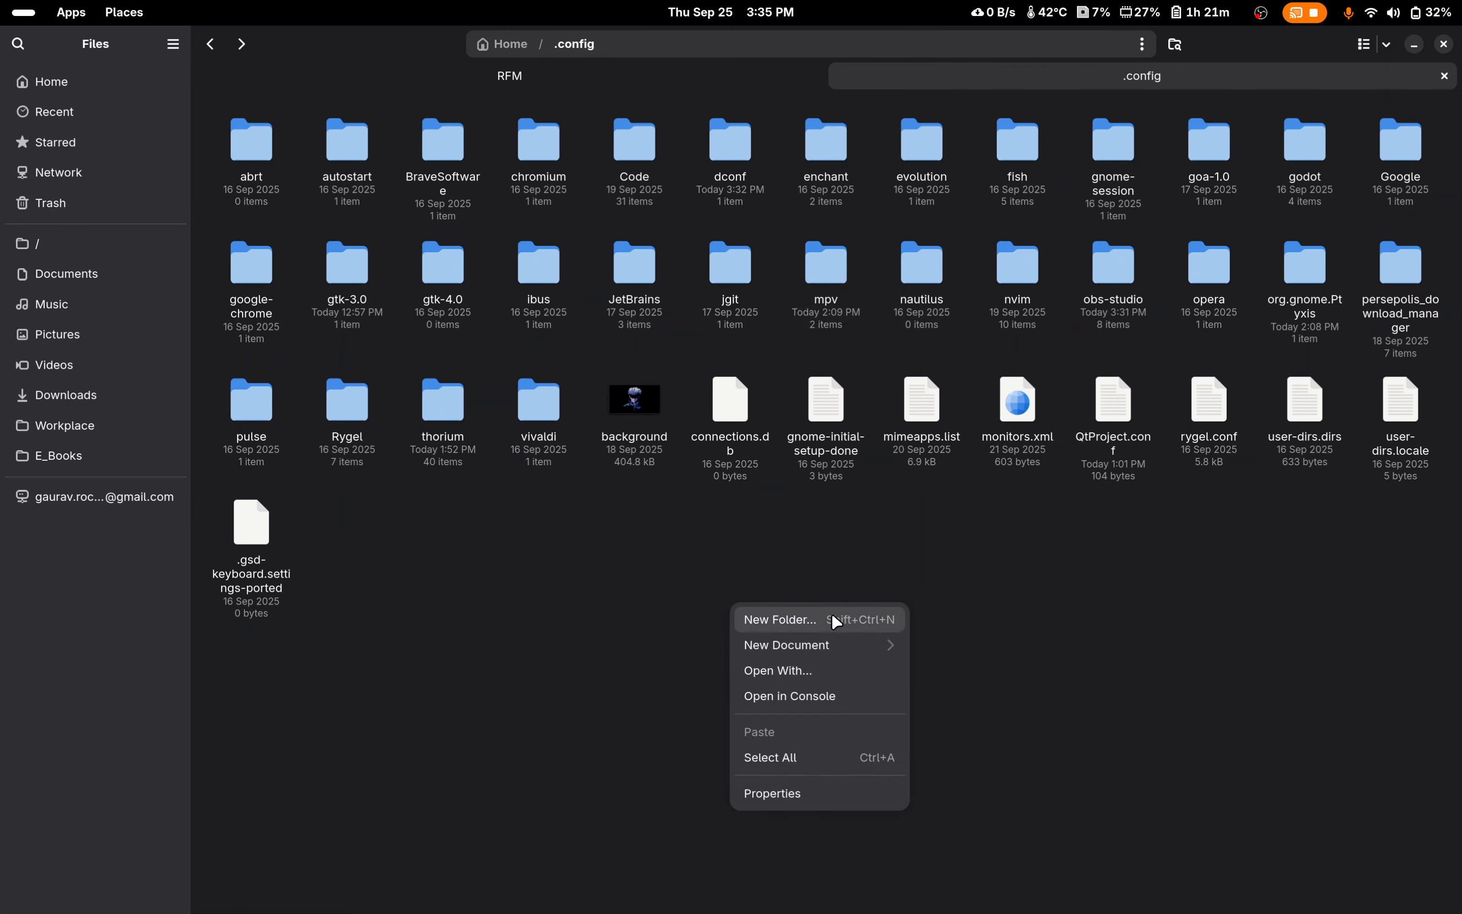
left_click(1009, 615)
double_click(830, 284)
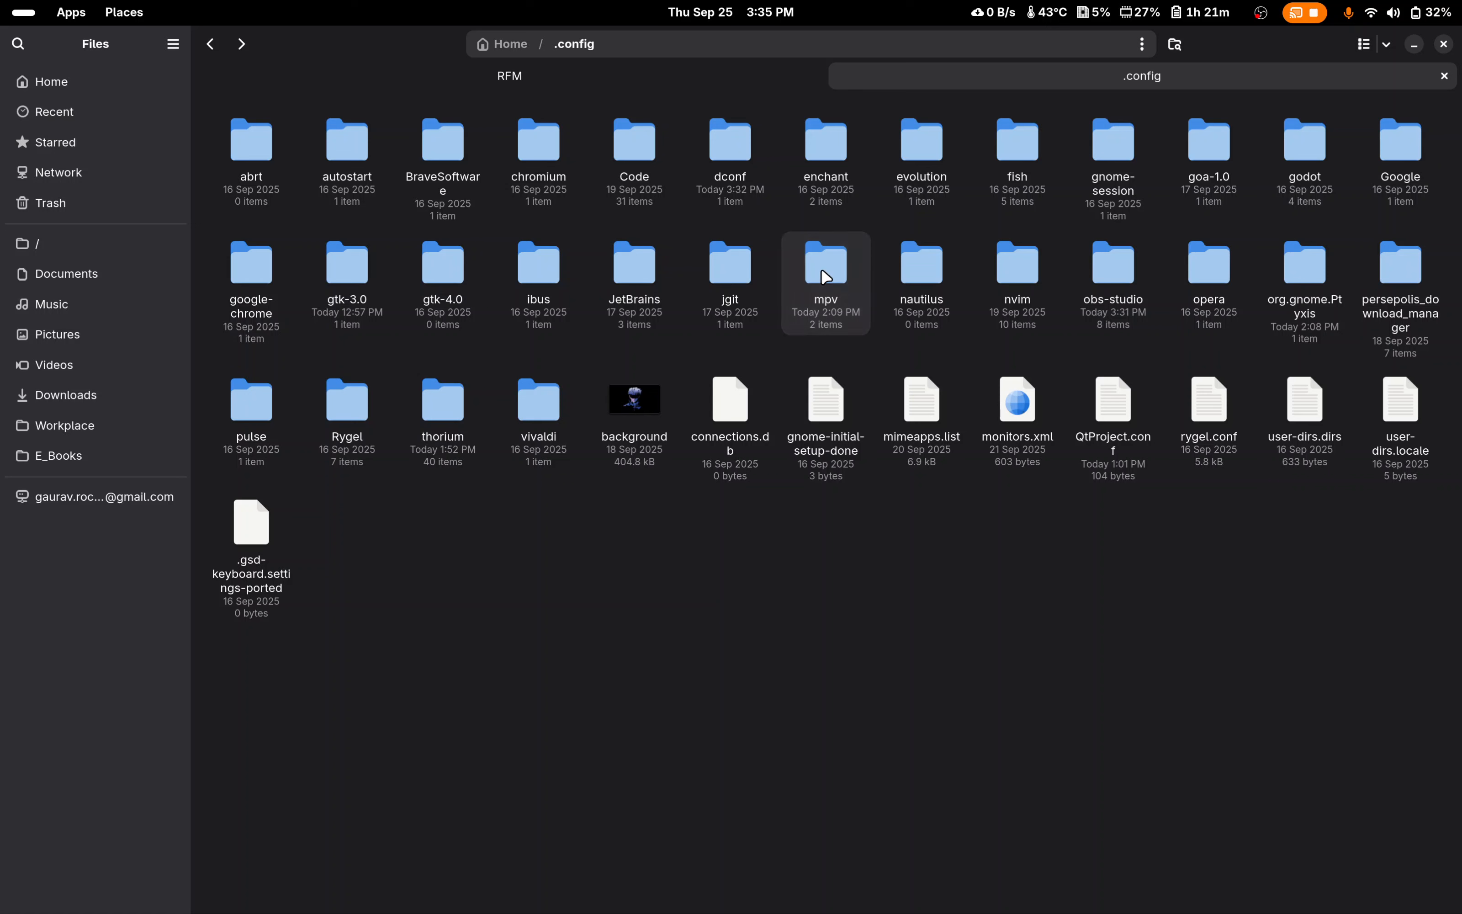
Step: Open a console in the mpv folder, enter the command touch mpv.conf without running it, and close the console
right_click(600, 232)
left_click(524, 209)
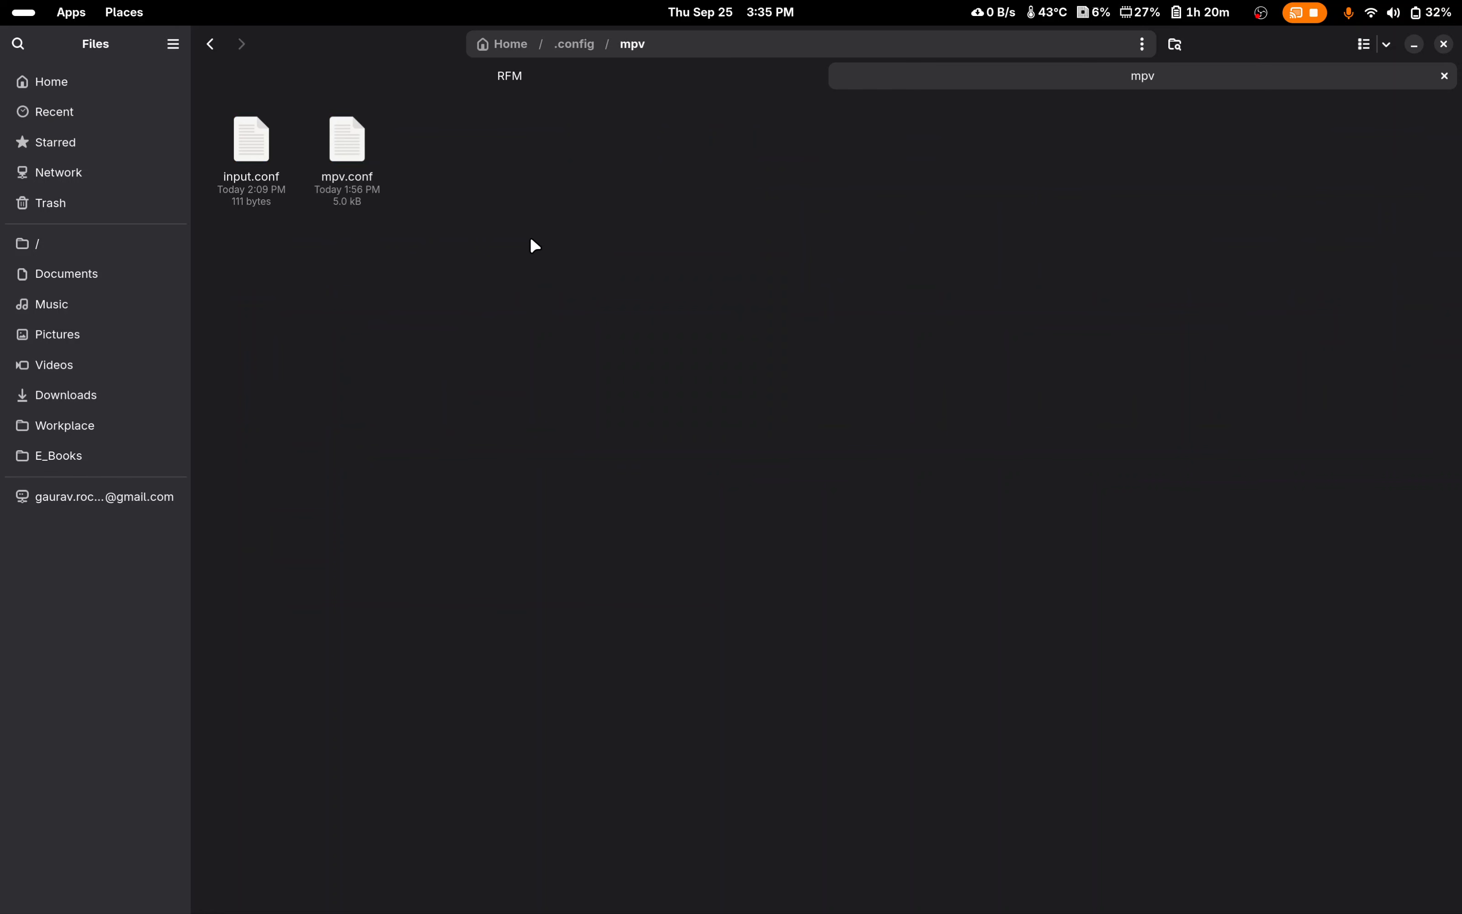
right_click(564, 299)
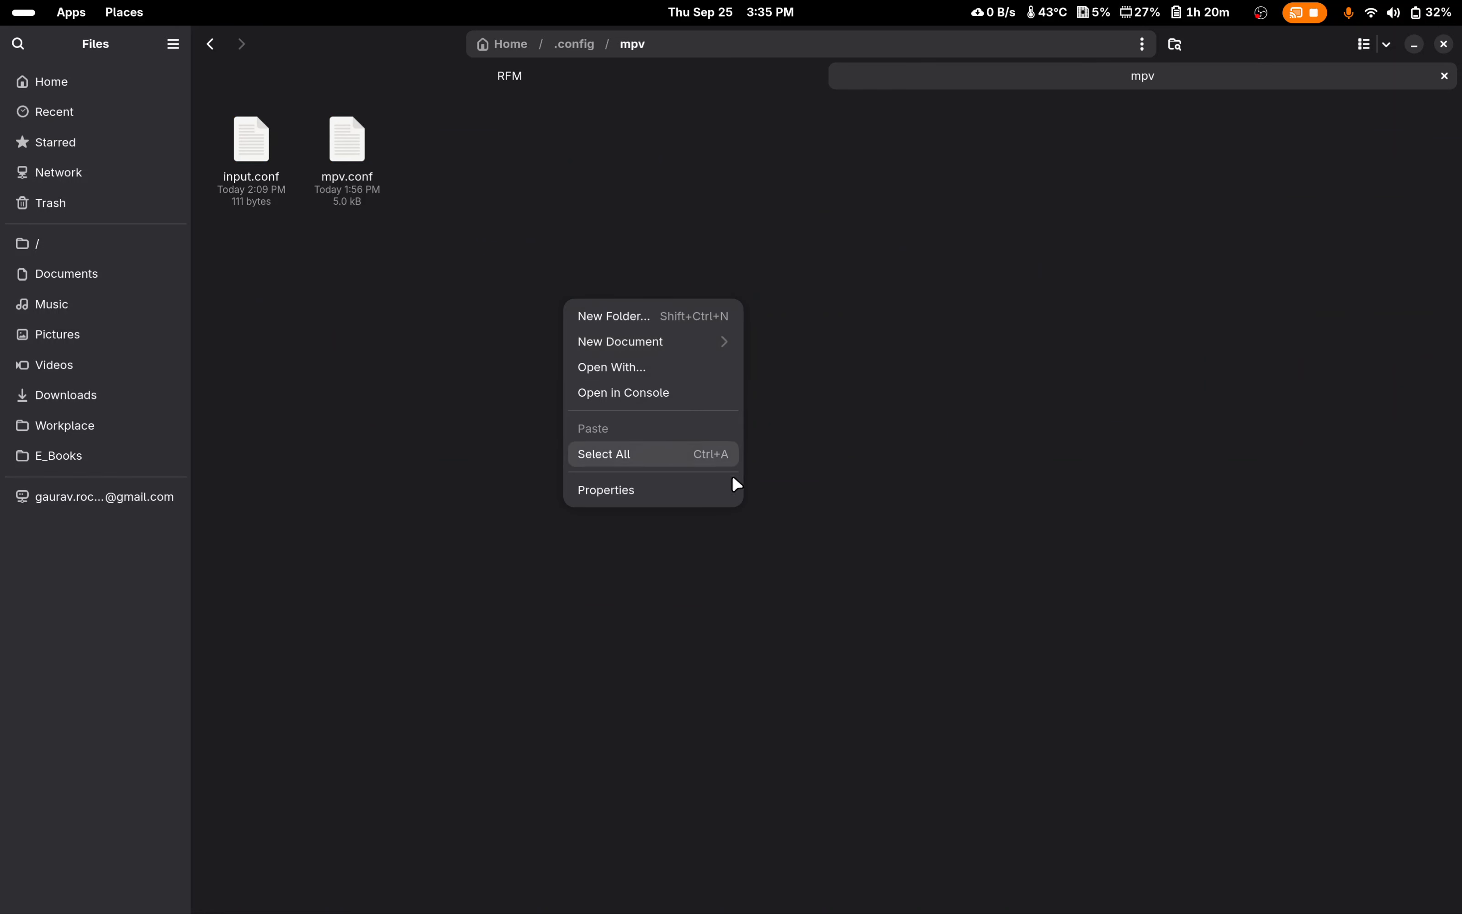
left_click(668, 392)
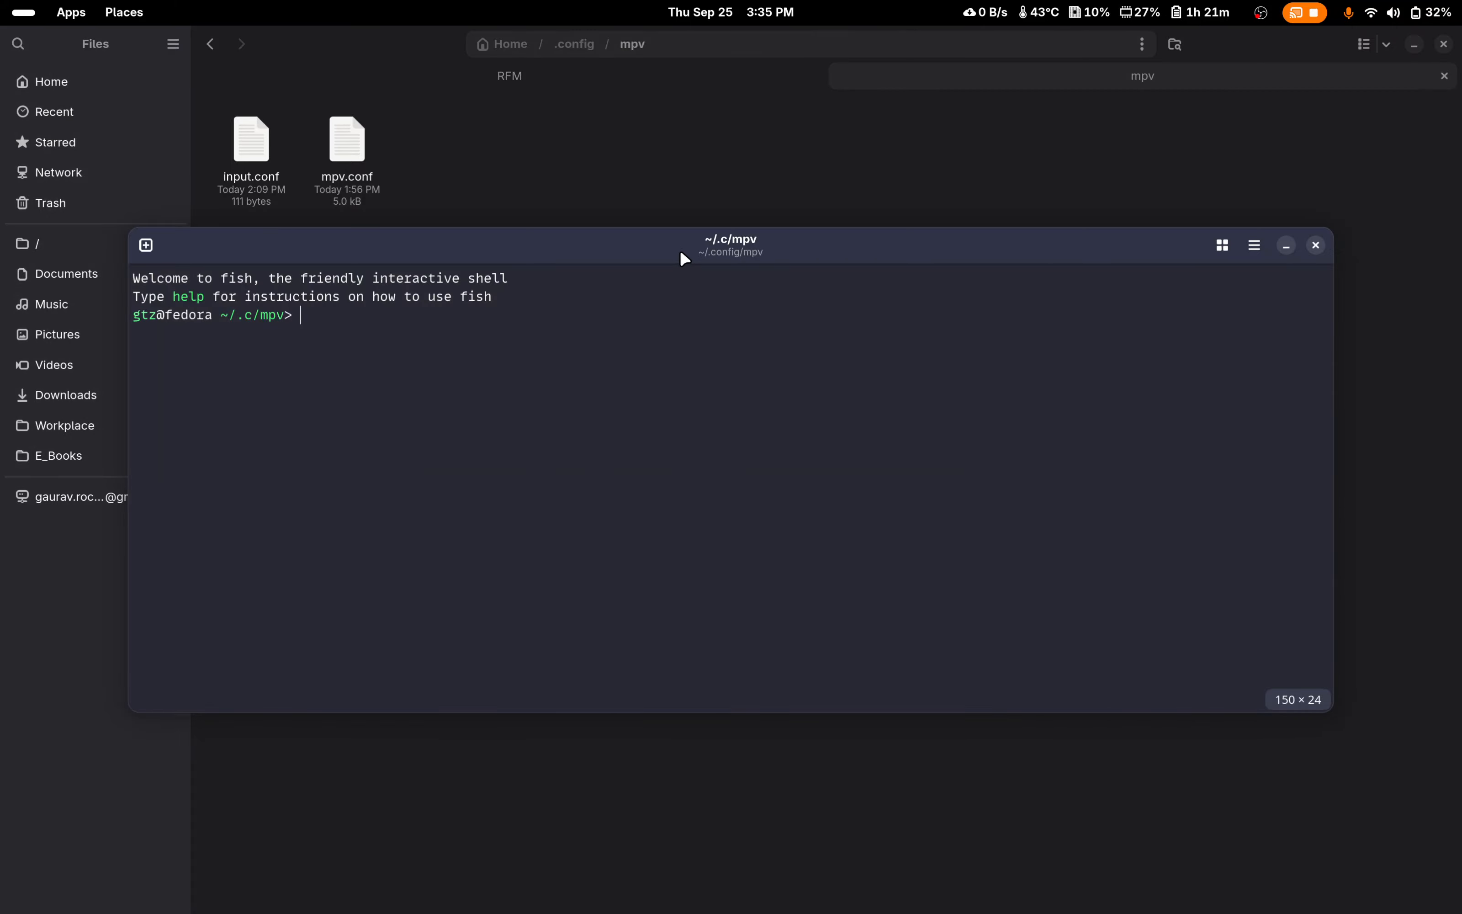
type("touch")
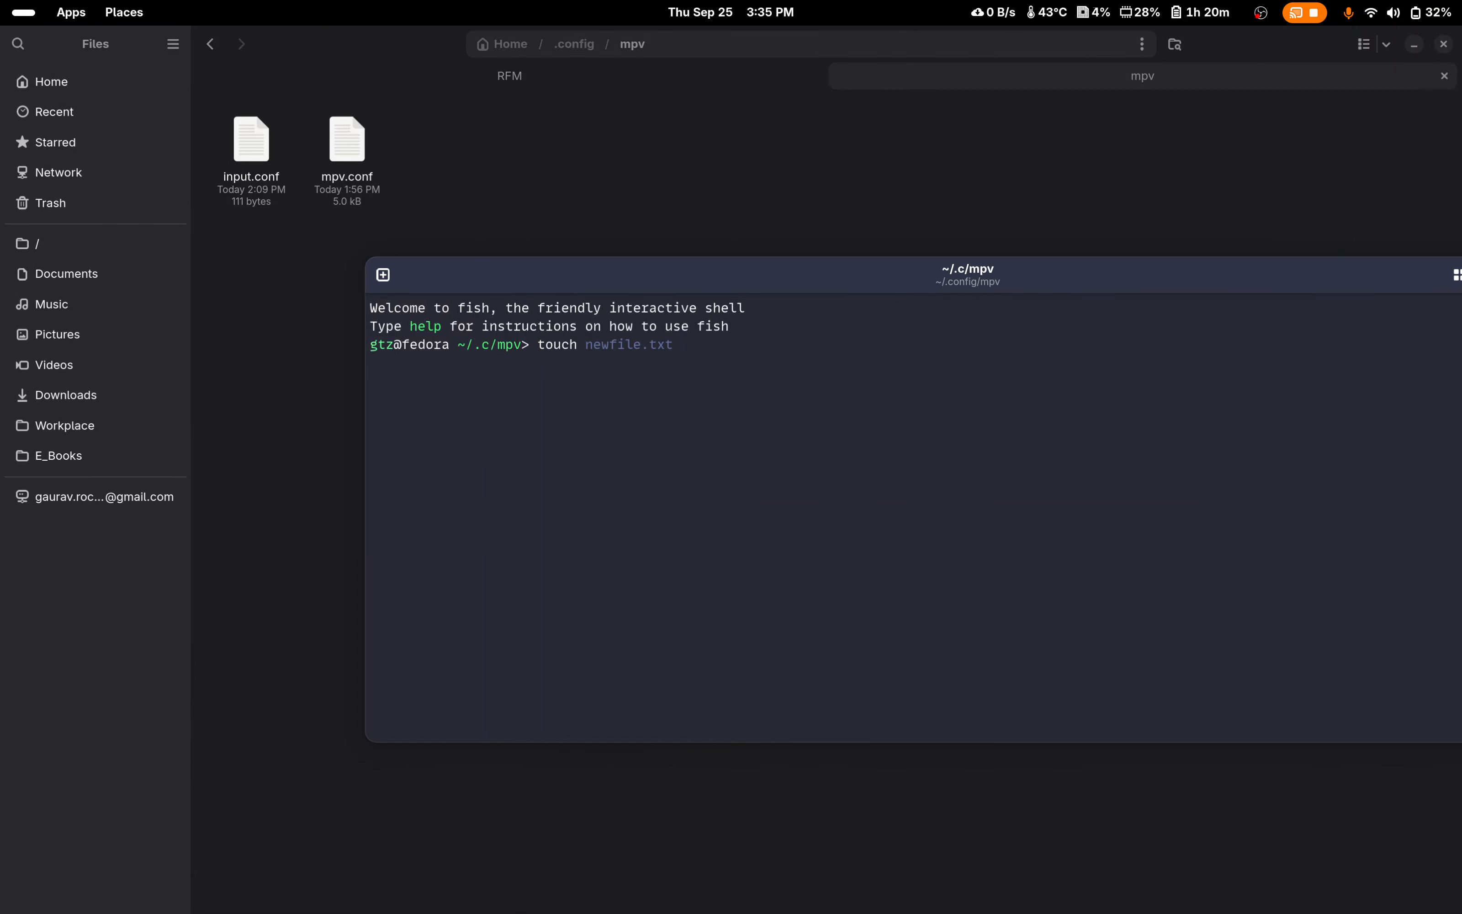
type(" mpv.cong")
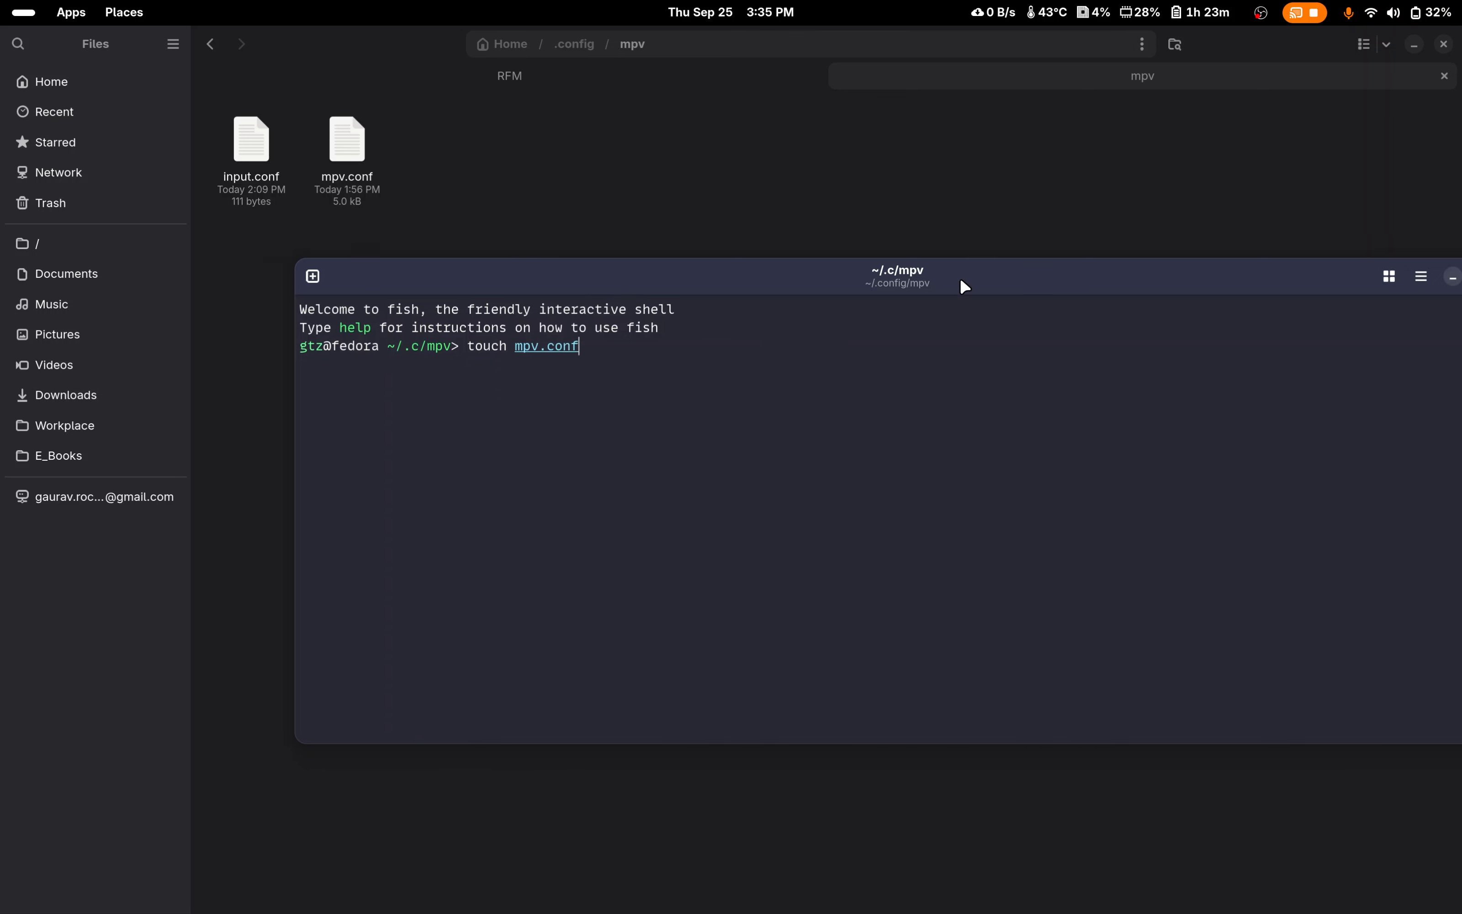
left_click(1288, 283)
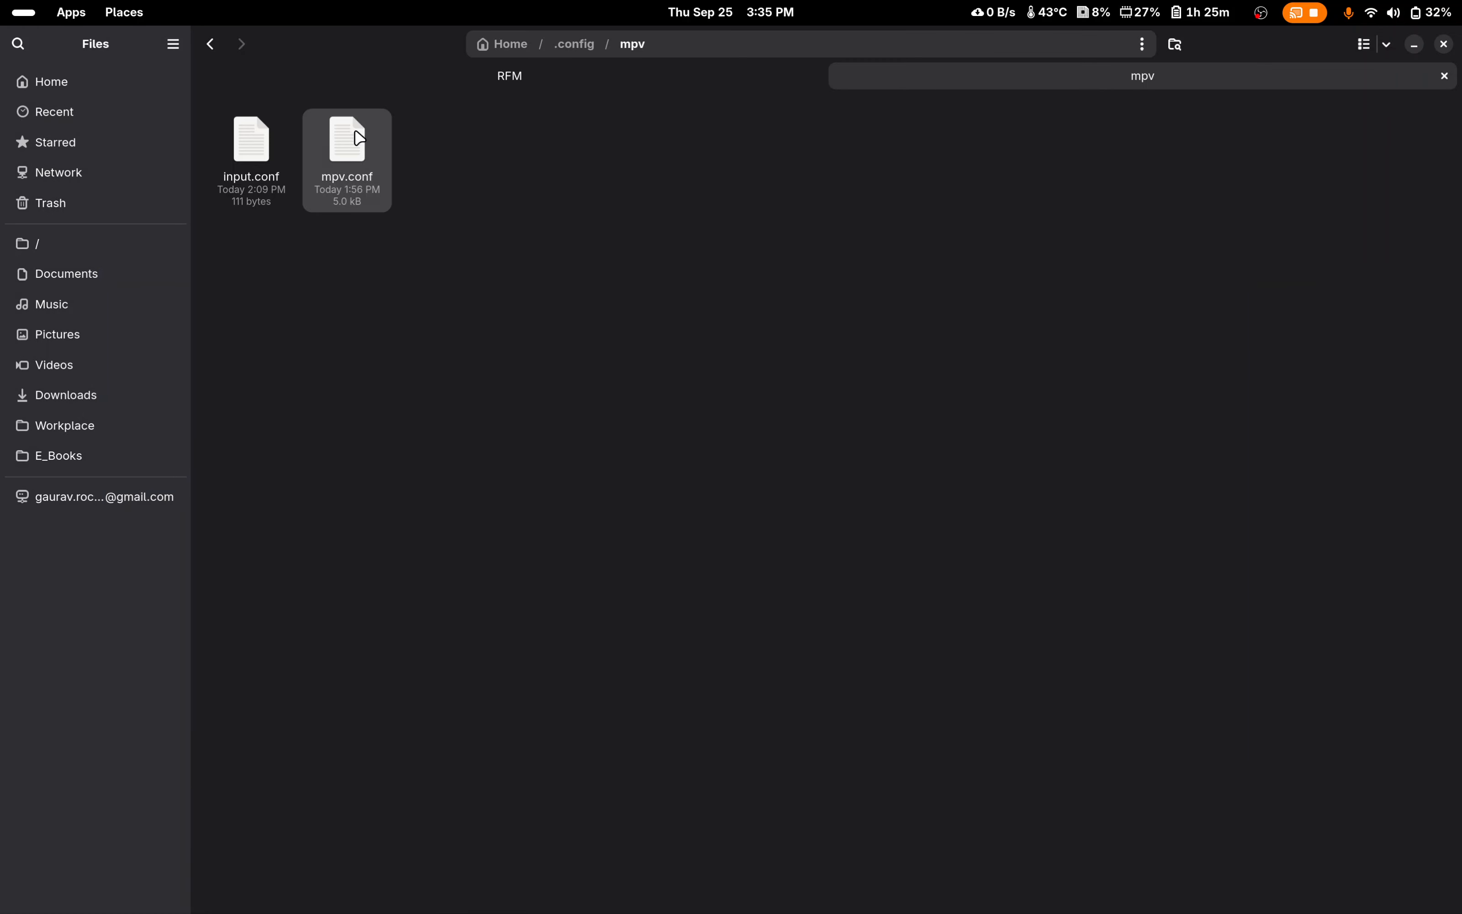
Step: Open mpv.conf from the mpv configuration folder in the text editor
left_click(353, 132)
left_click(506, 219)
right_click(368, 161)
left_click(470, 155)
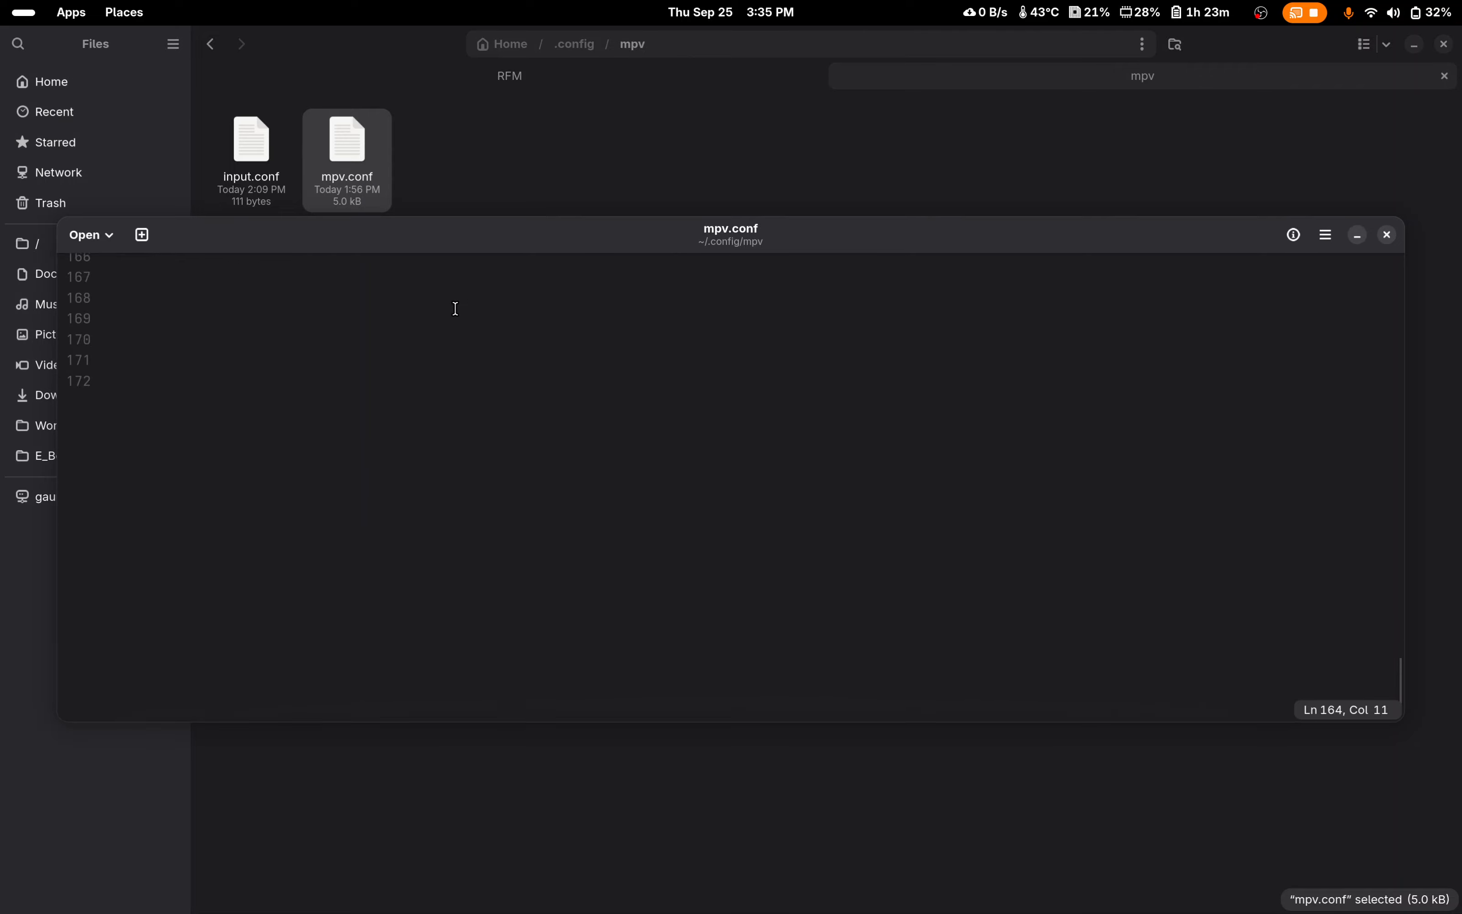
Step: Add the setting shuffle=yes on line 167 of mpv.conf, below the volume settings
scroll(537, 289, "down", 10)
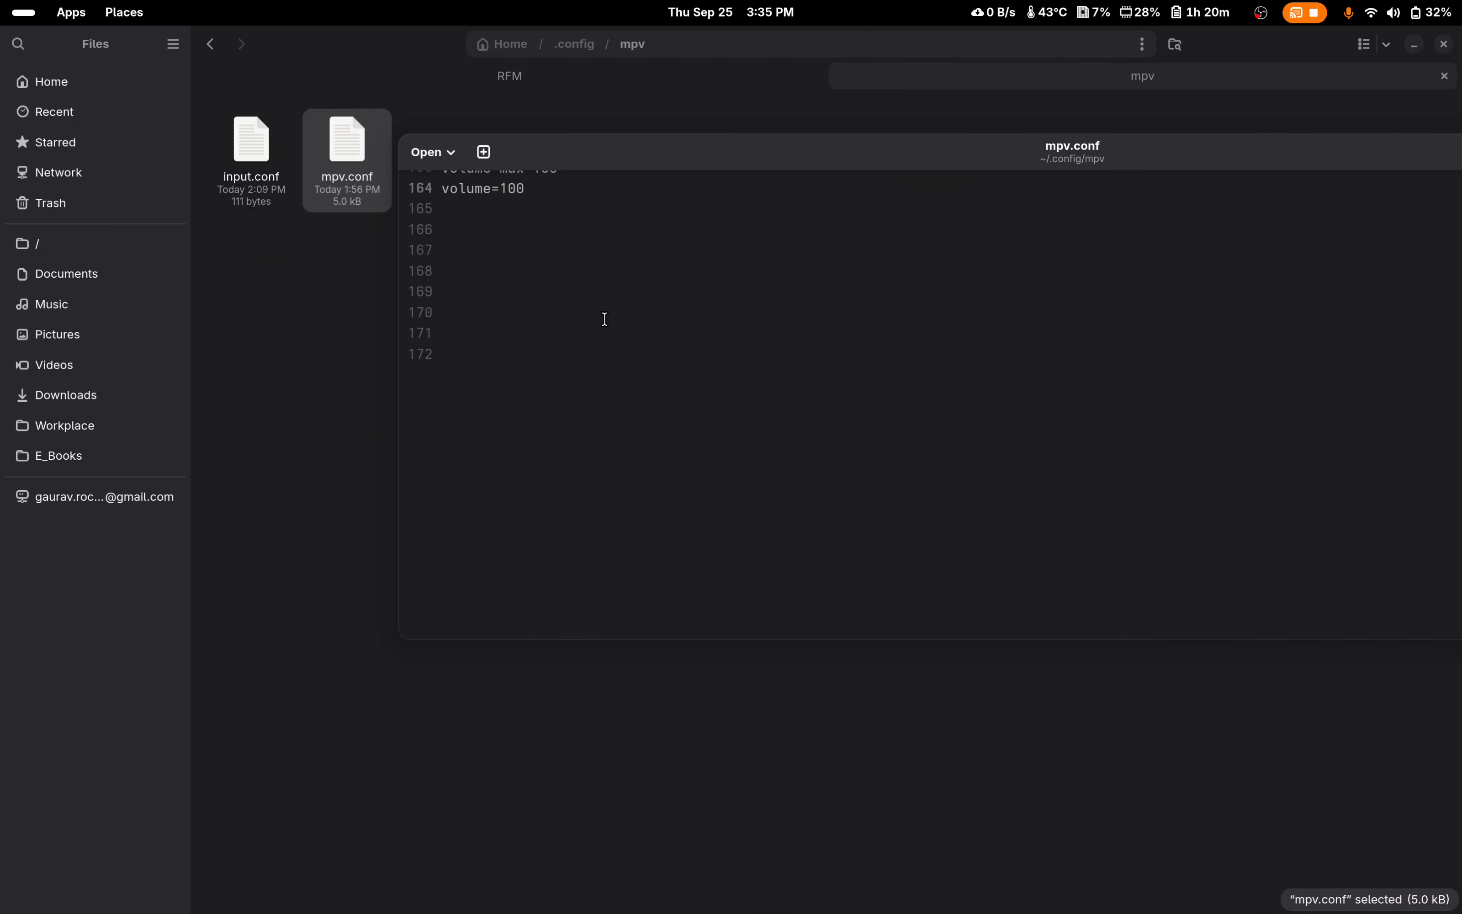
left_click_drag(574, 163, 566, 333)
scroll(574, 300, "down", 2)
left_click(522, 370)
scroll(557, 361, "up", 2)
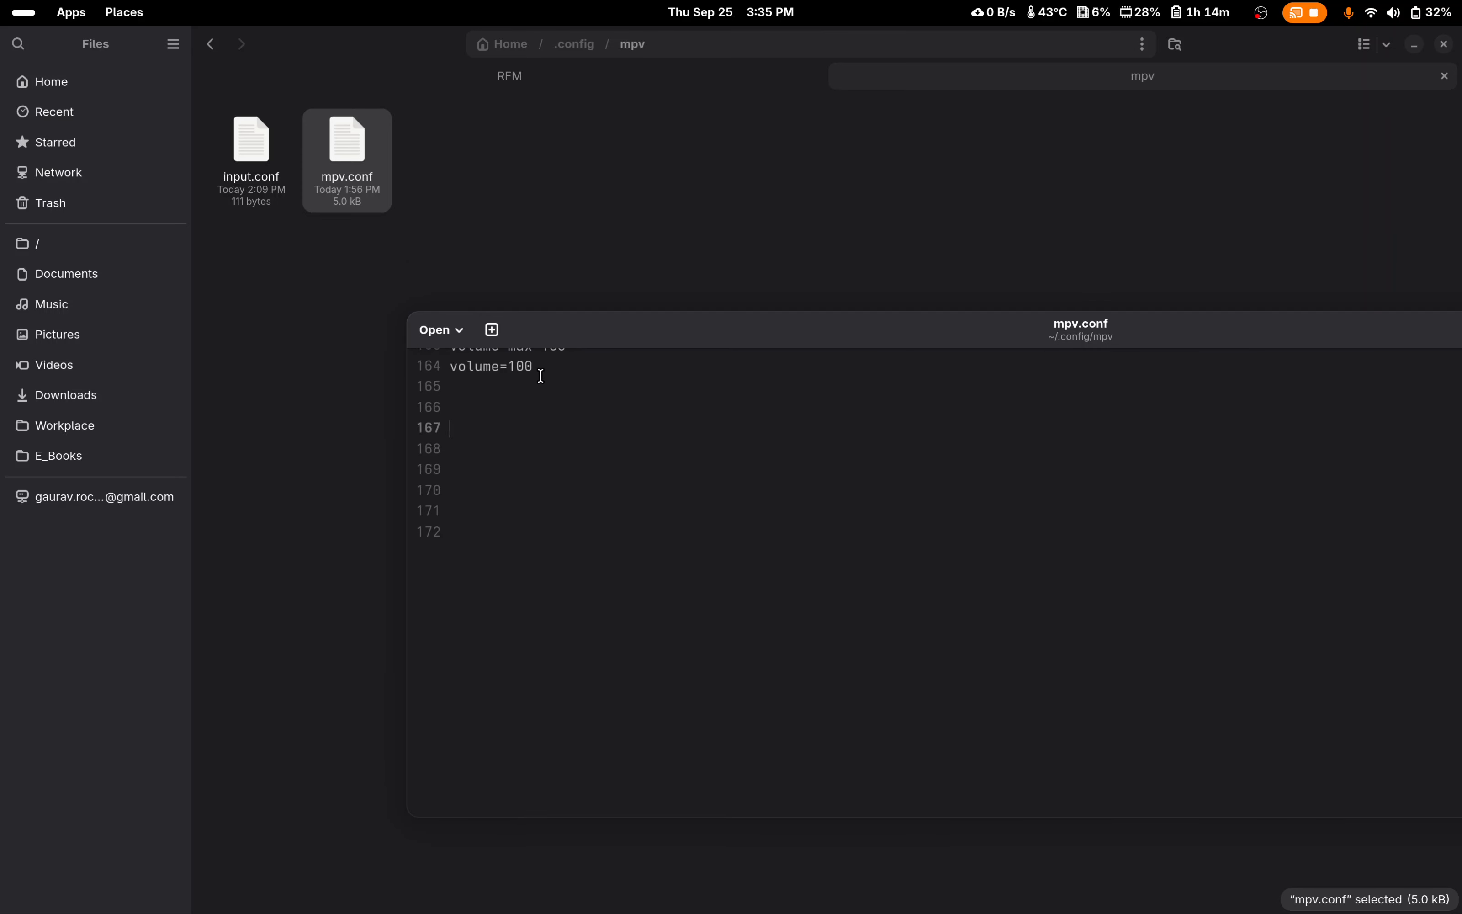
scroll(541, 374, "down", 2)
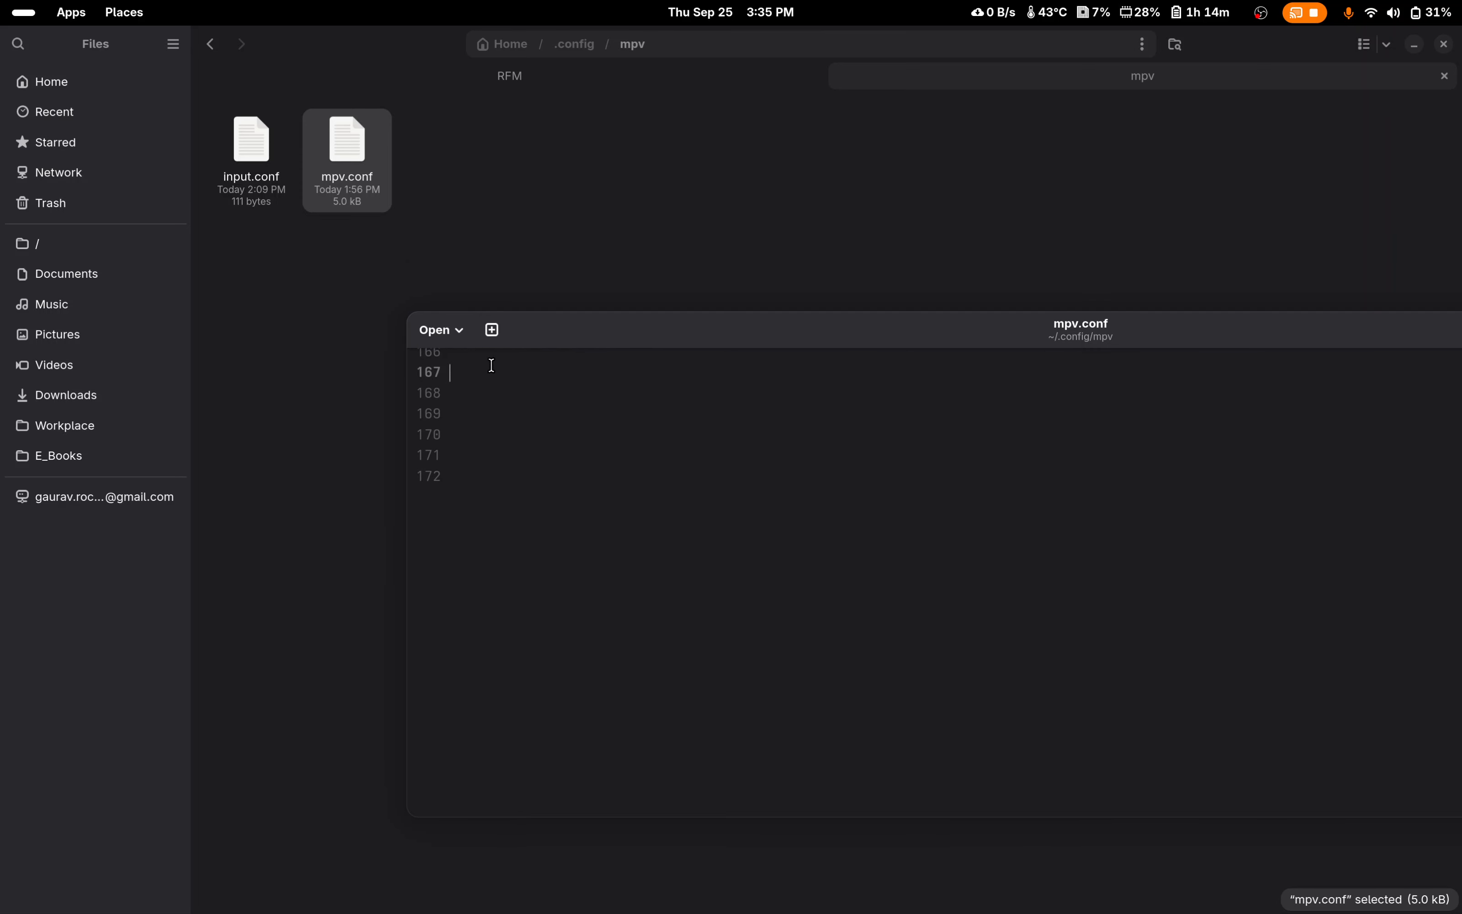
type("shuffle=yes")
left_click_drag(534, 346, 362, 269)
left_click_drag(940, 272, 686, 226)
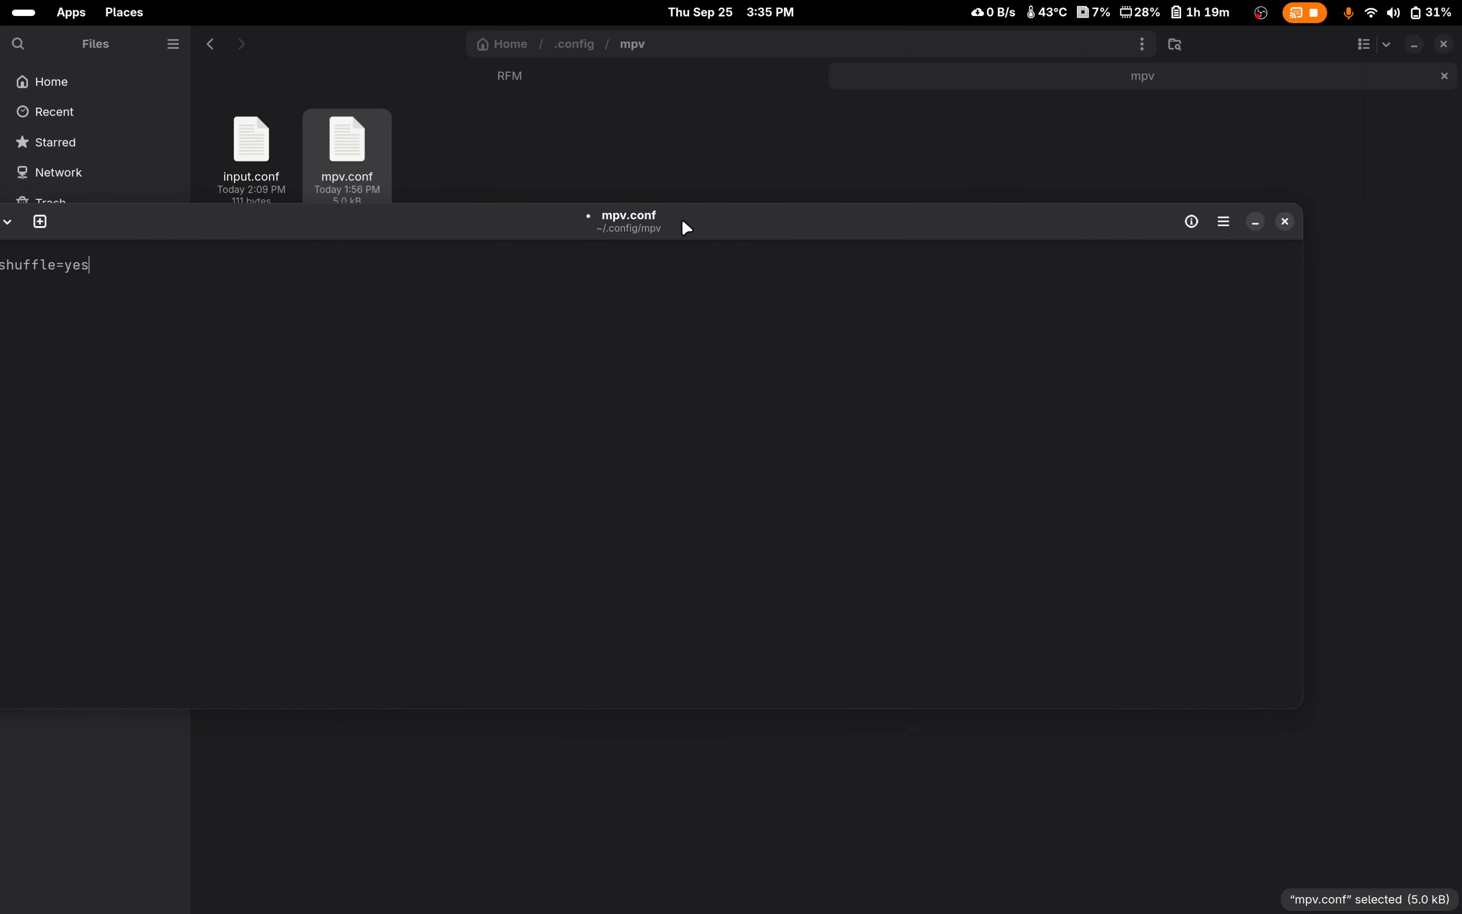
Step: View the save options for mpv.conf, and close the file discarding the unsaved changes
left_click(1228, 223)
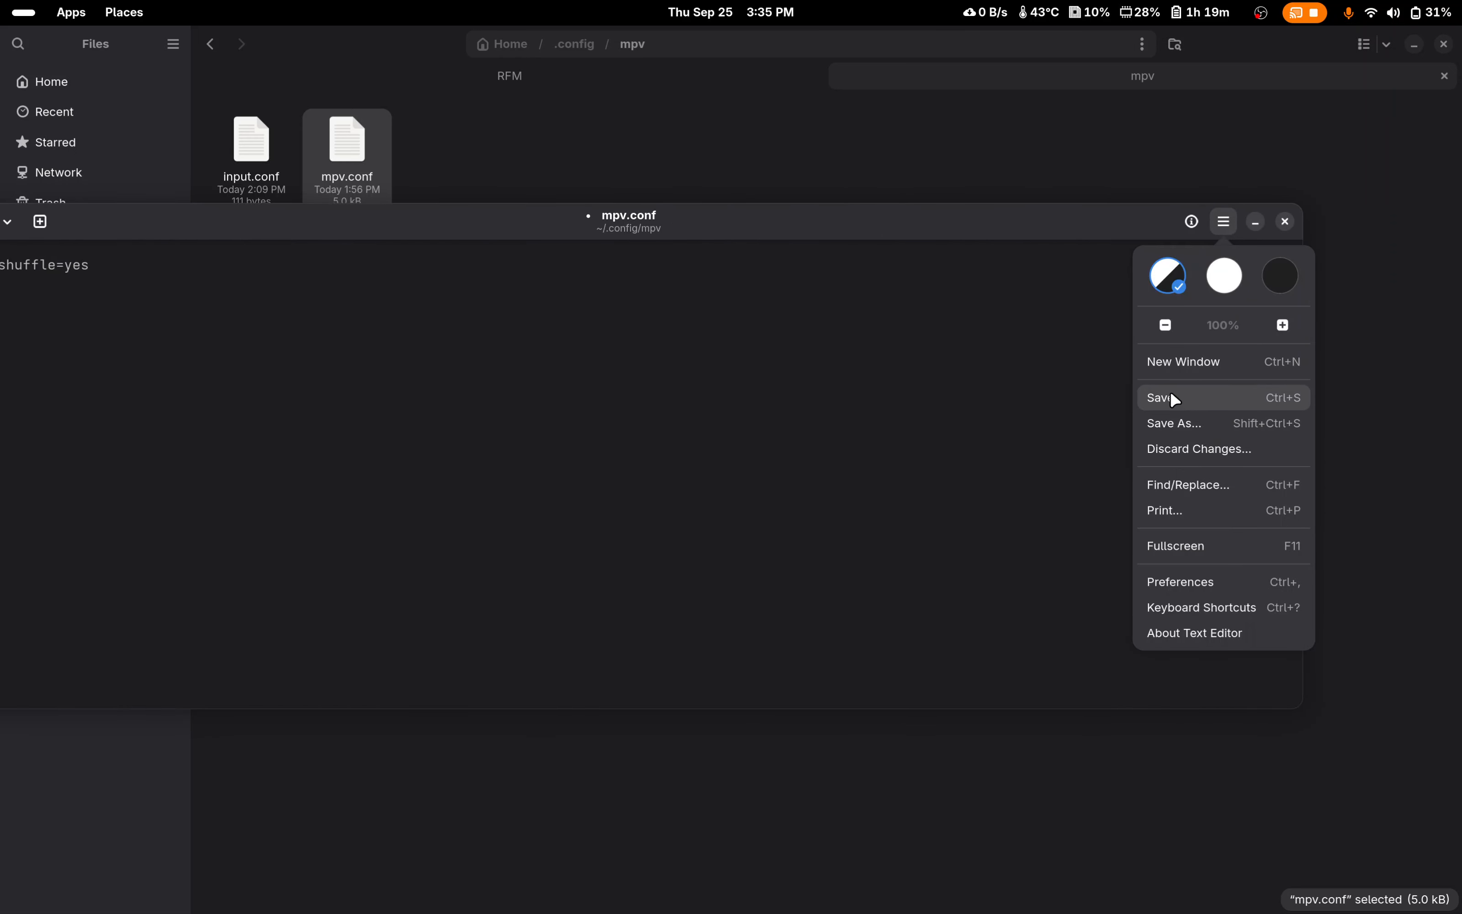
left_click(940, 221)
left_click_drag(907, 232, 1127, 239)
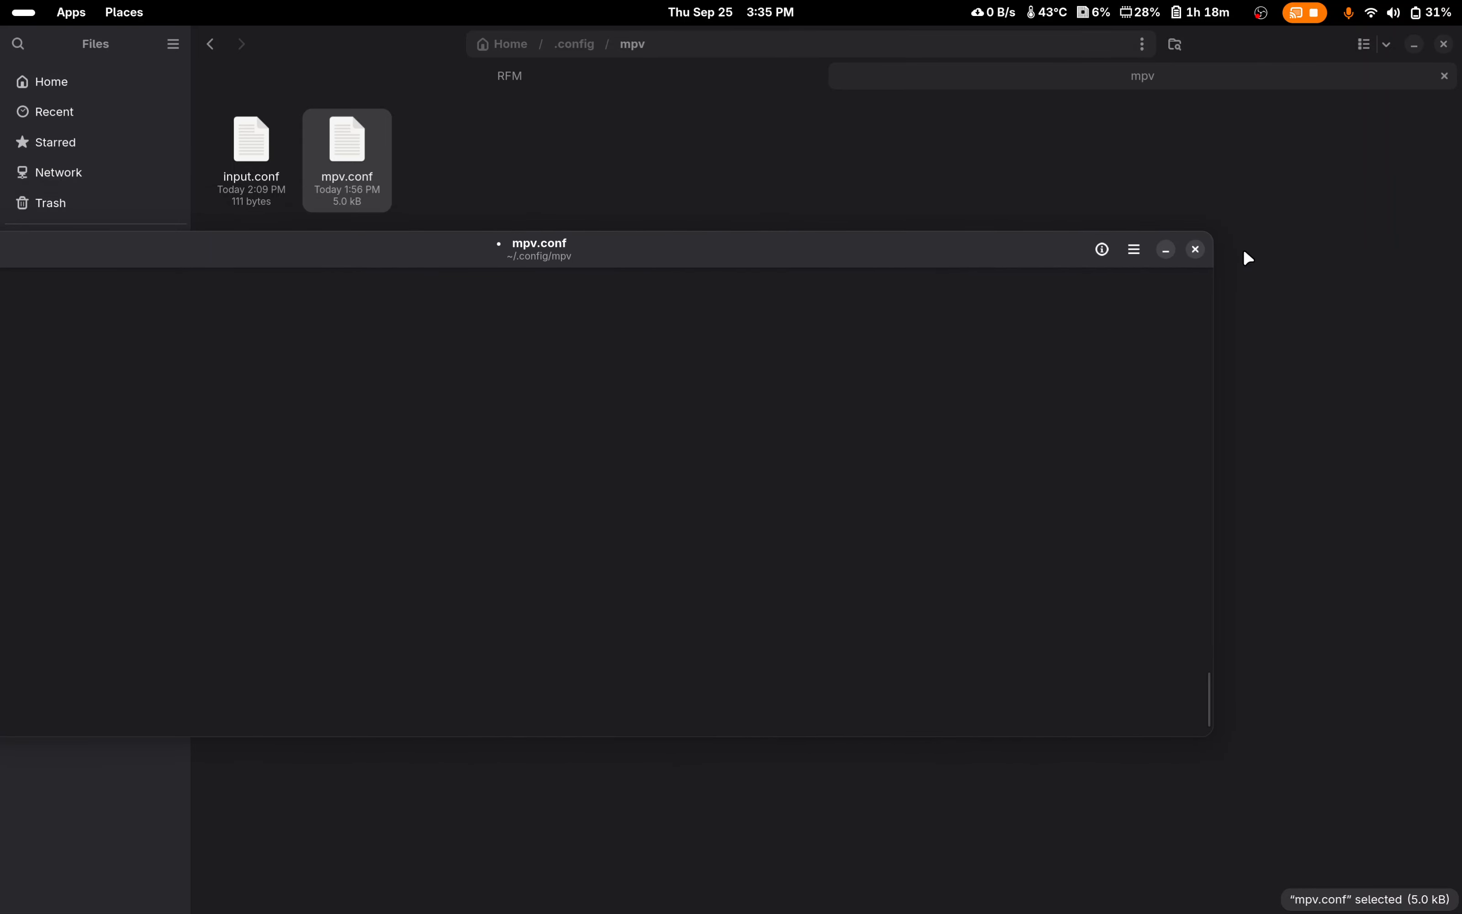
left_click(1194, 251)
left_click(563, 559)
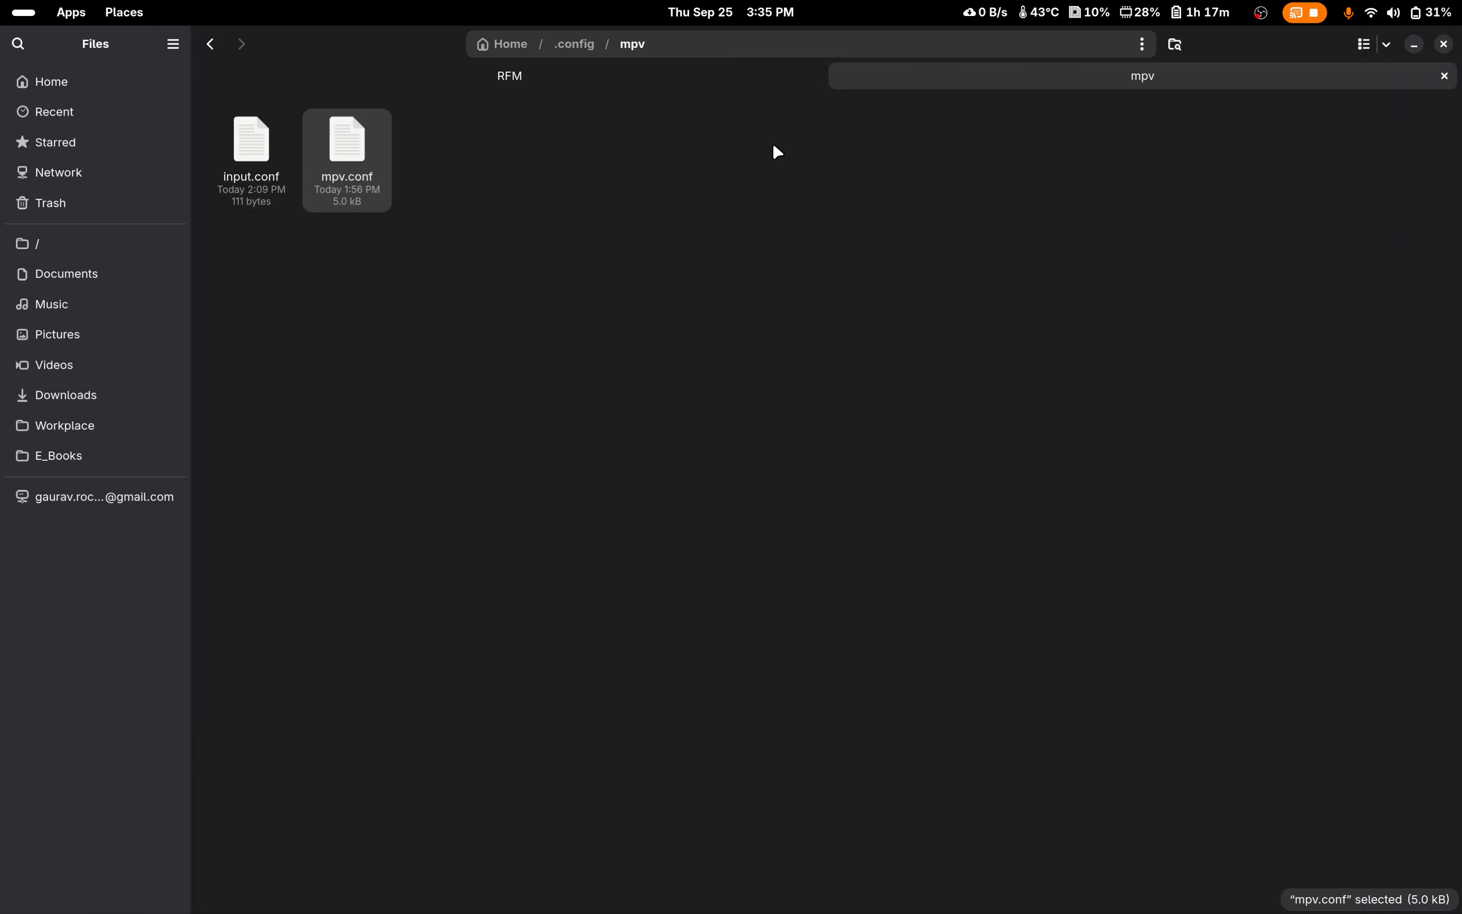
left_click(553, 79)
left_click_drag(990, 143, 350, 144)
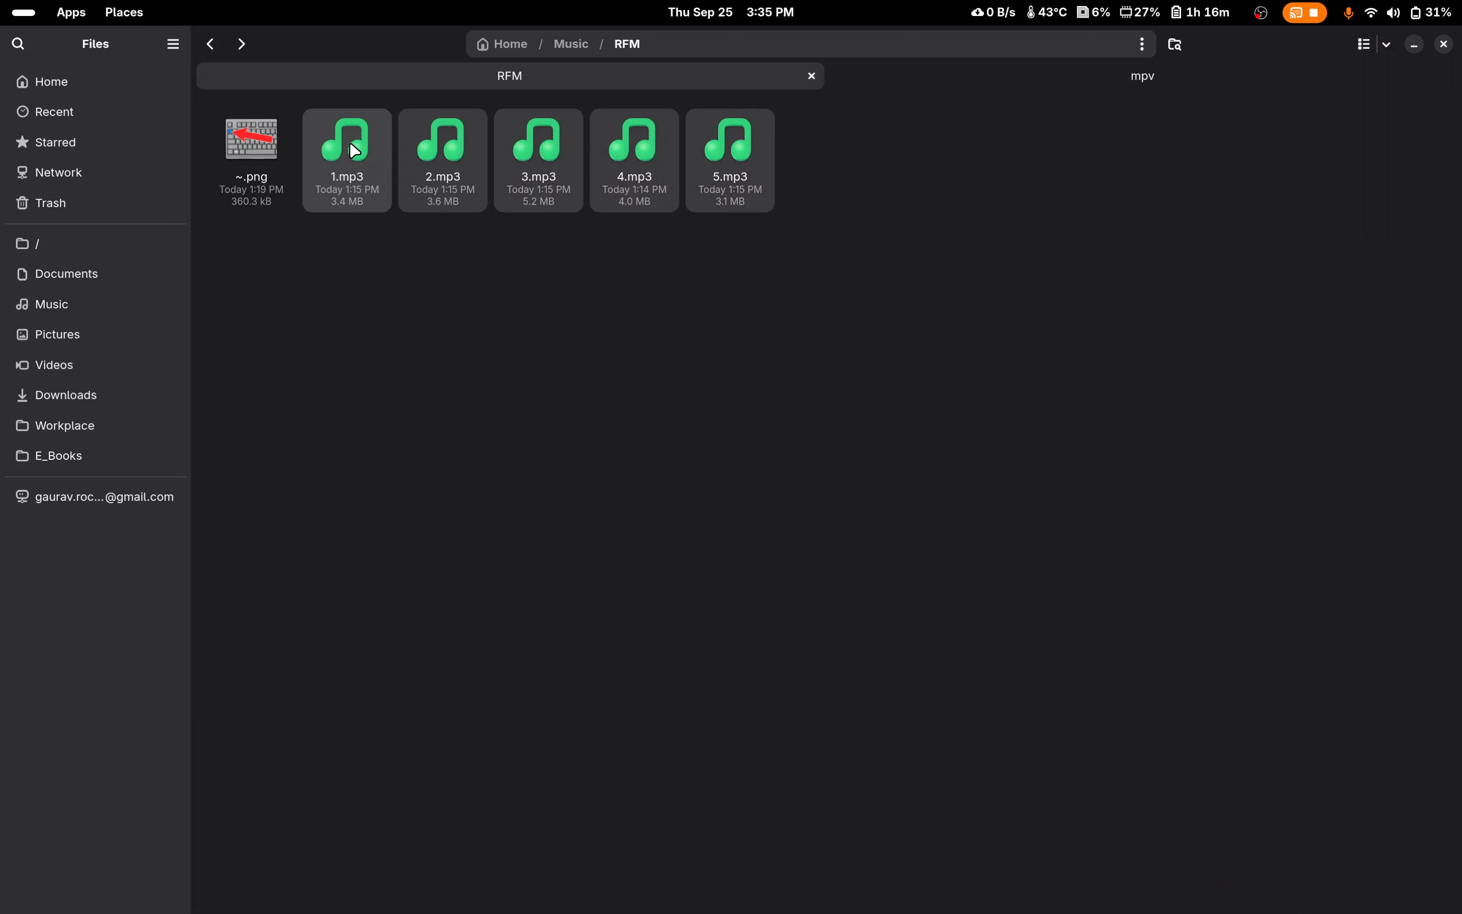
right_click(349, 142)
left_click(416, 219)
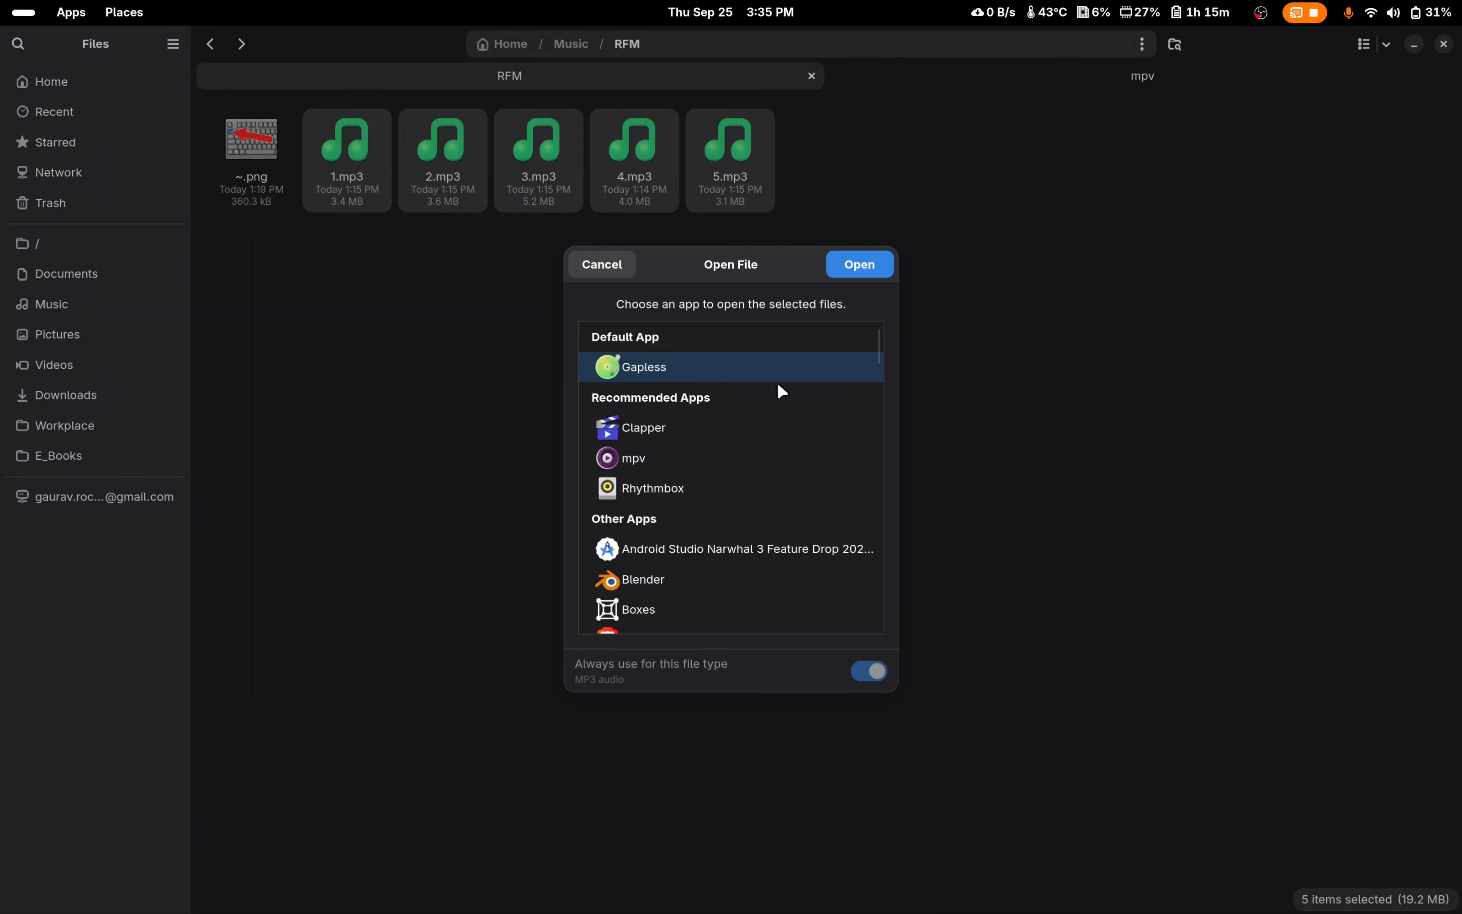
left_click(601, 265)
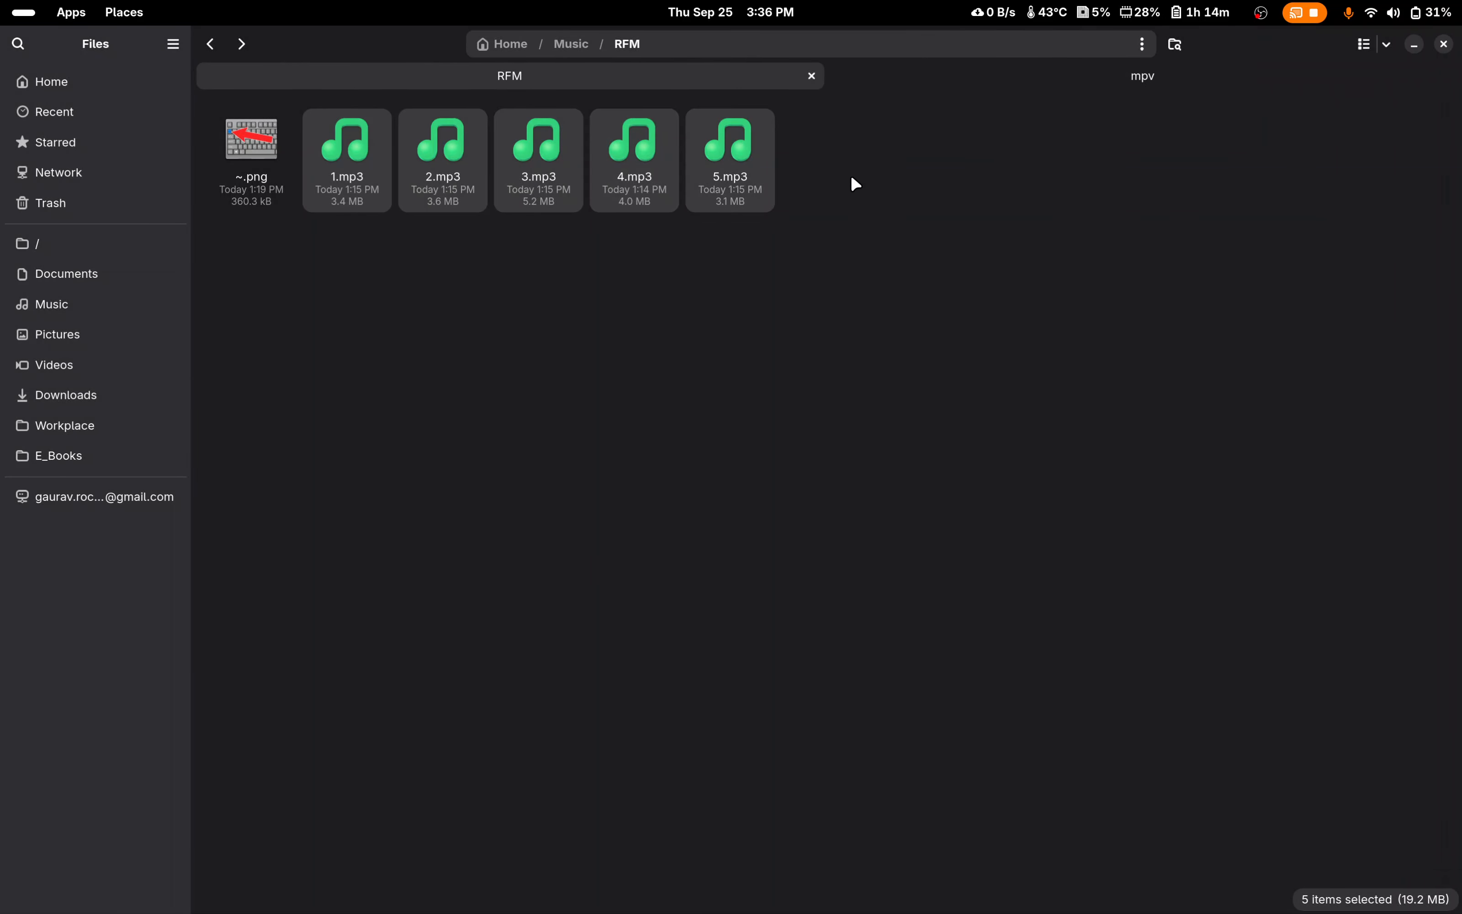
left_click(933, 75)
left_click(642, 193)
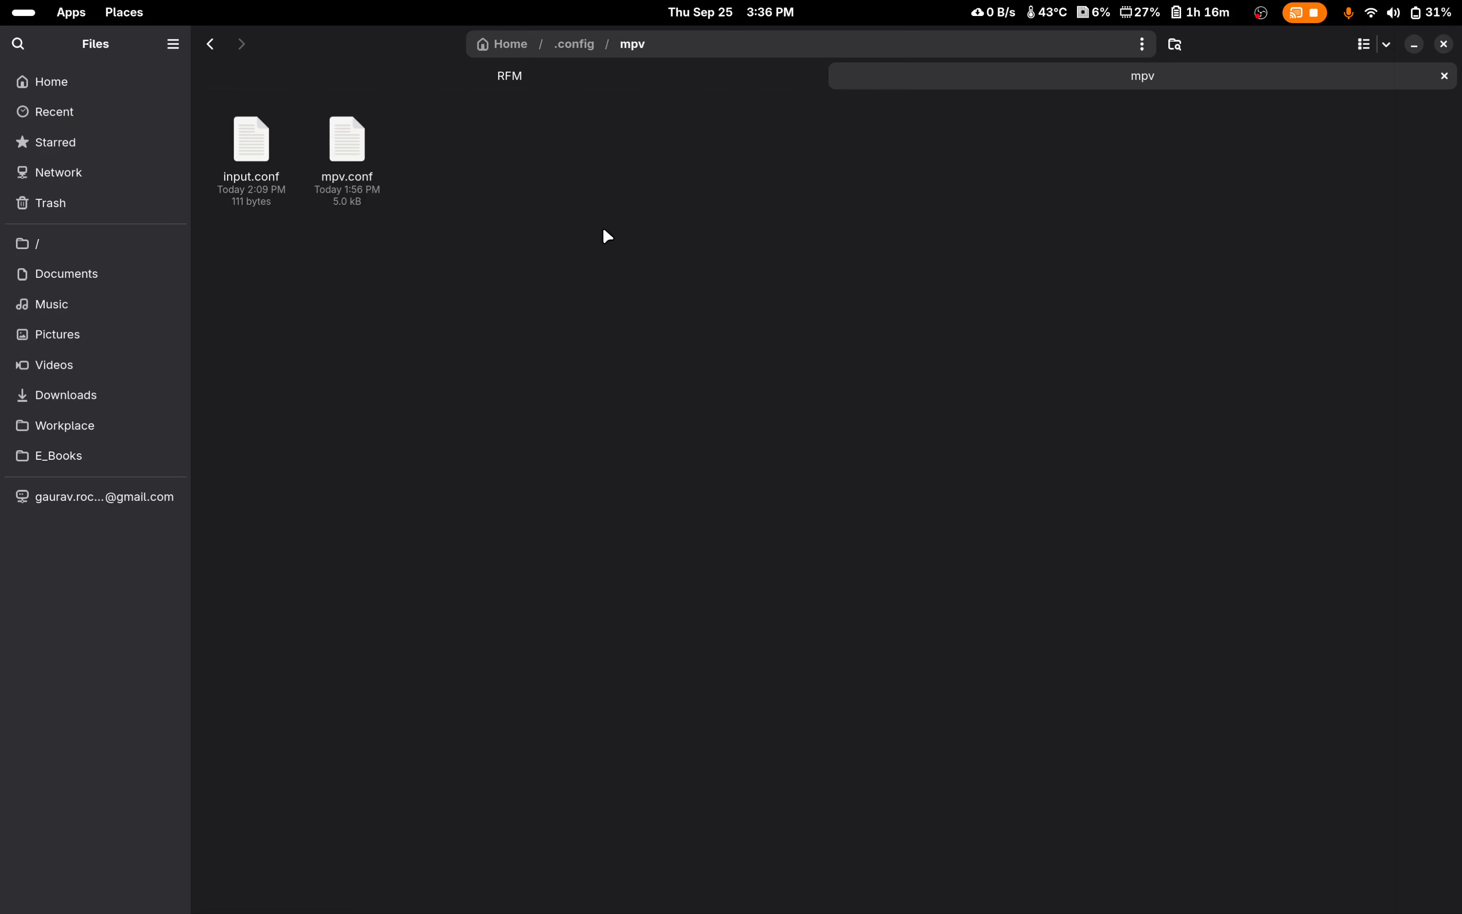
Step: Select 1.mp3 through 5.mp3 in the RFM folder and open them together with mpv
left_click(407, 84)
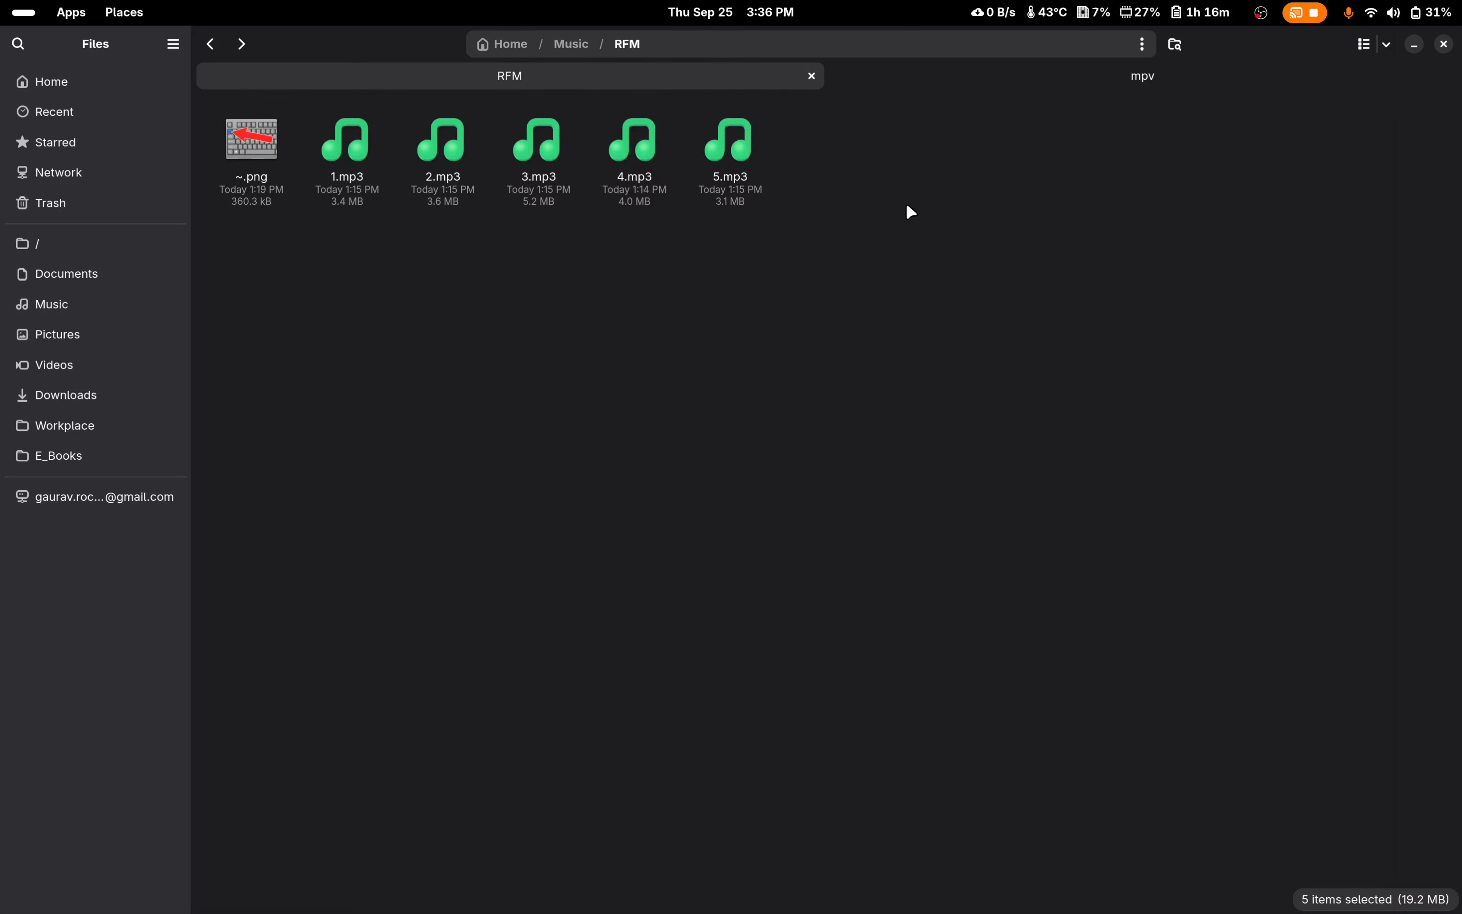
left_click_drag(967, 162, 343, 180)
right_click(343, 179)
left_click(423, 254)
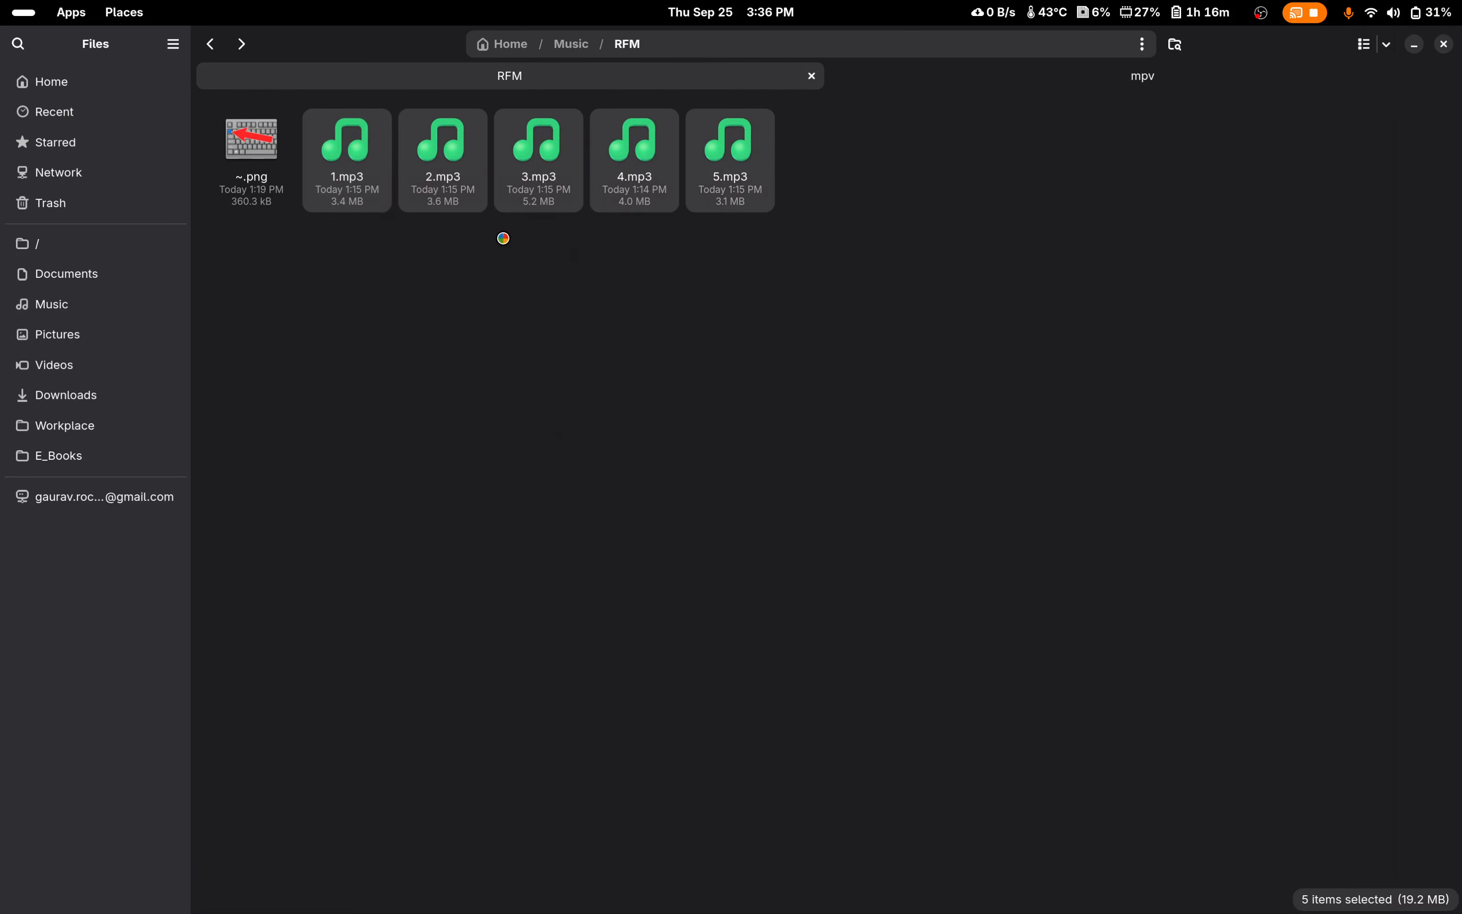
left_click(645, 457)
left_click(890, 265)
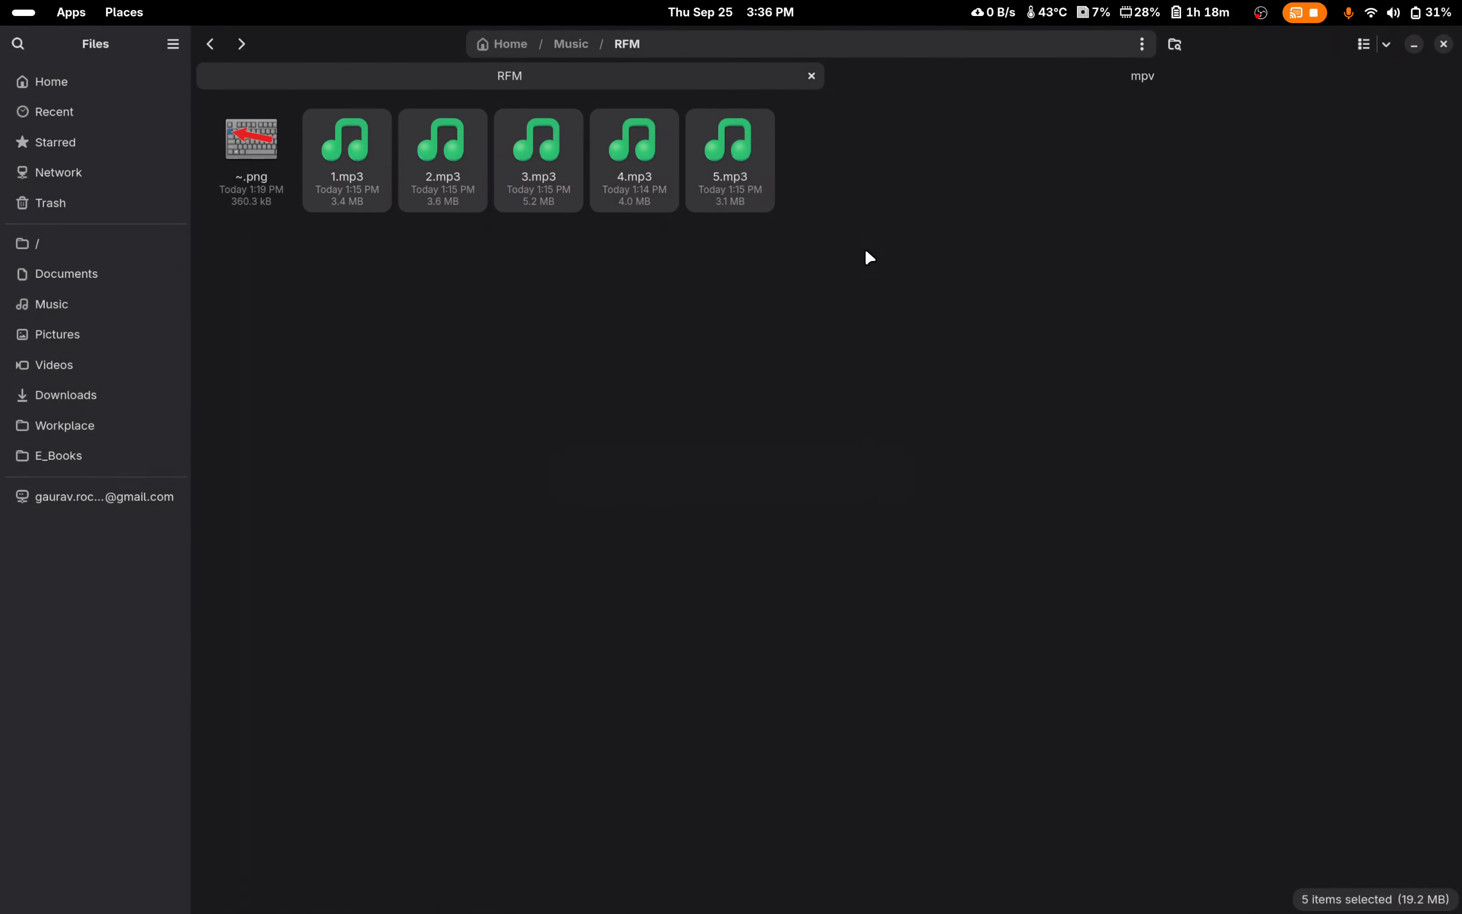
Step: Let the selected tracks play in mpv until 4.mp3 starts, and close the player
left_click_drag(890, 187, 905, 220)
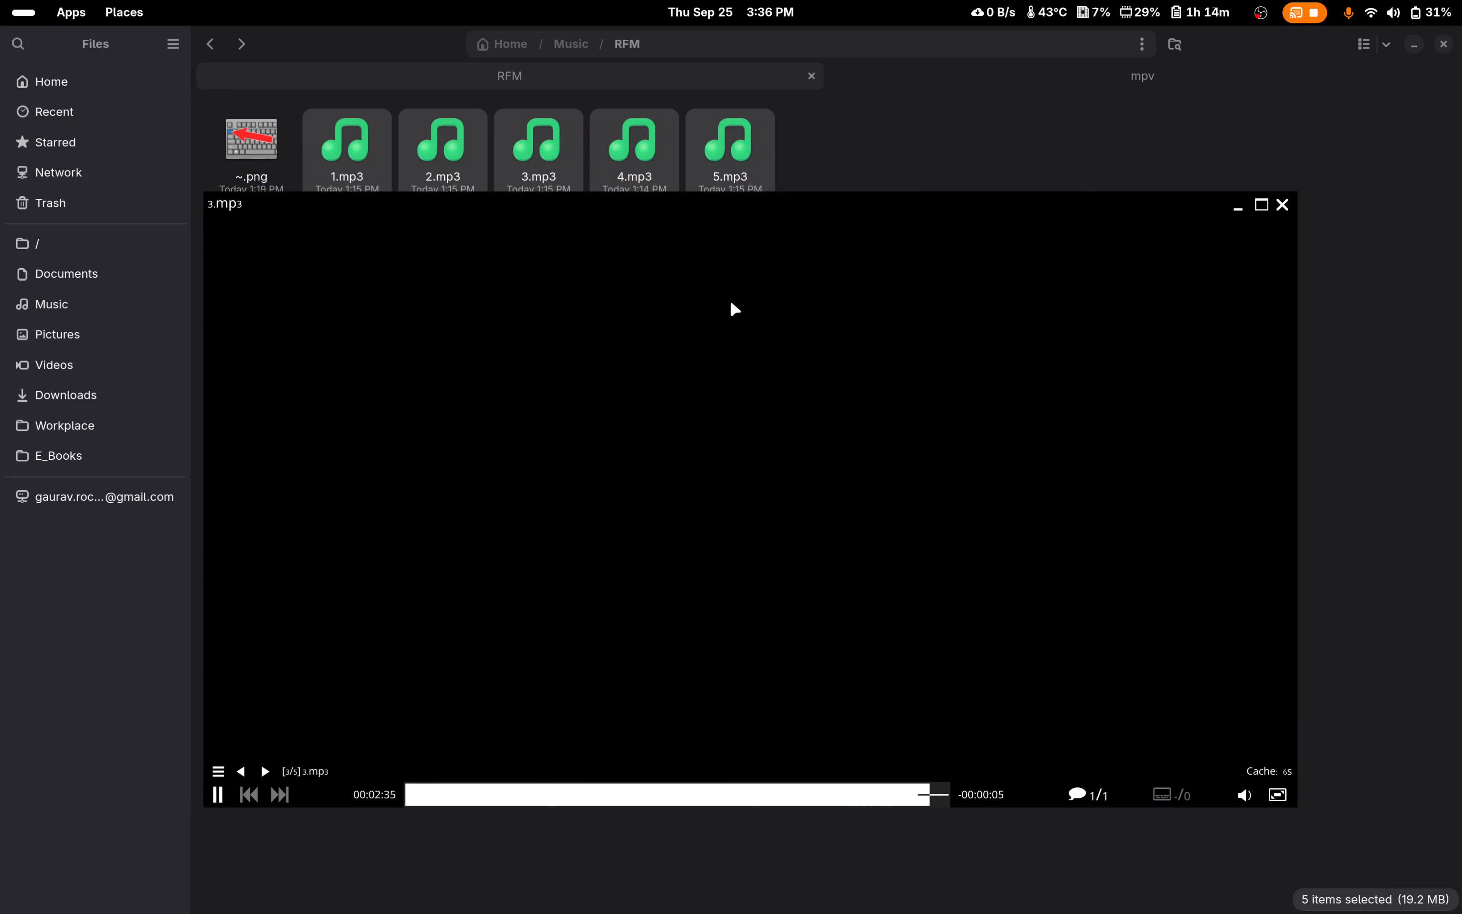
scroll(668, 260, "down", 2)
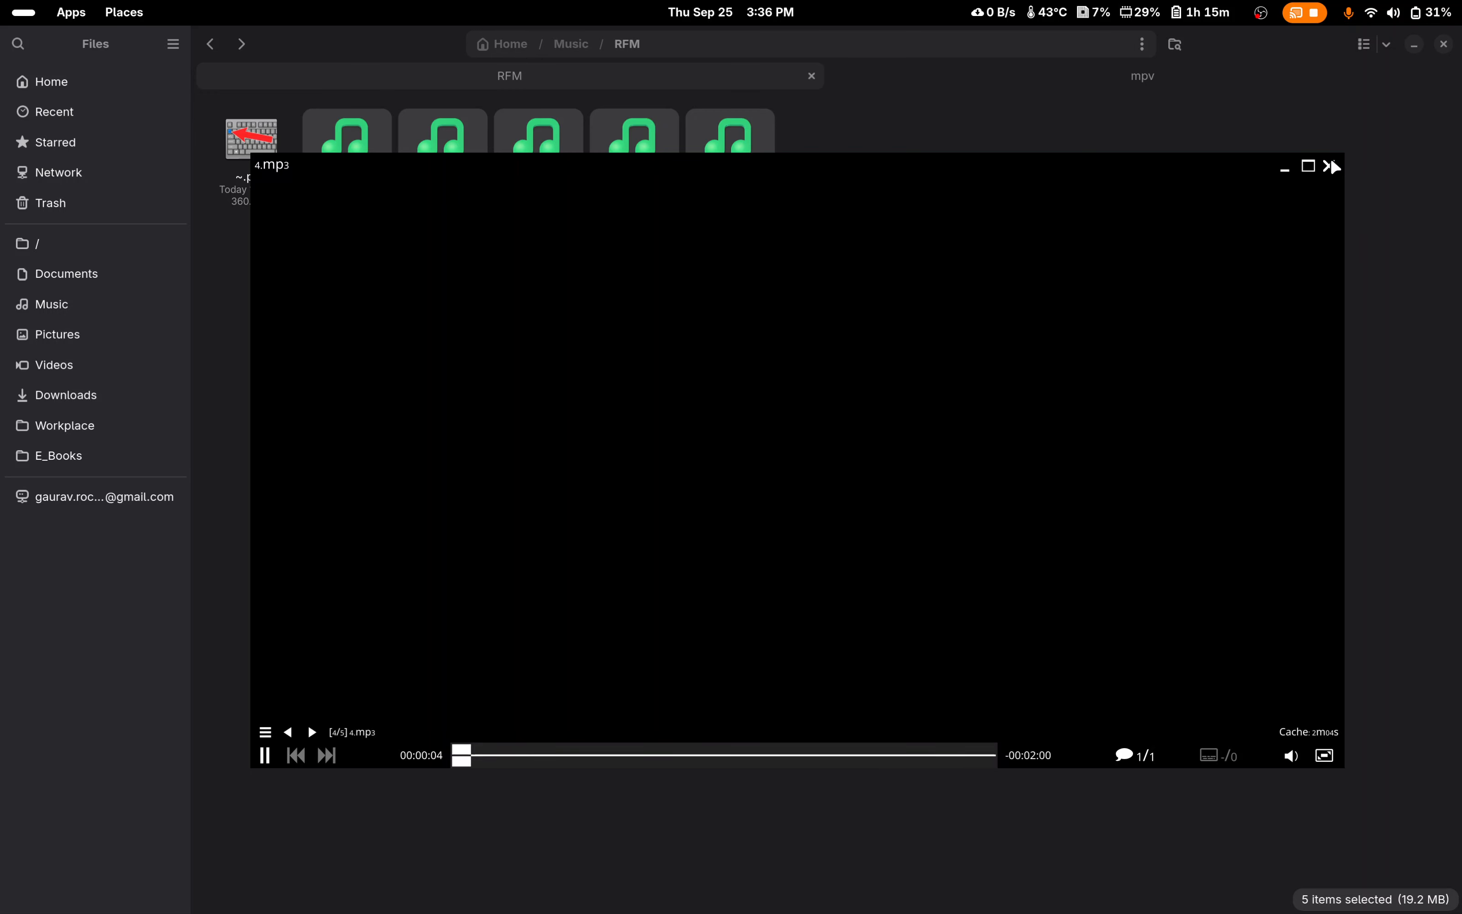
left_click(1329, 165)
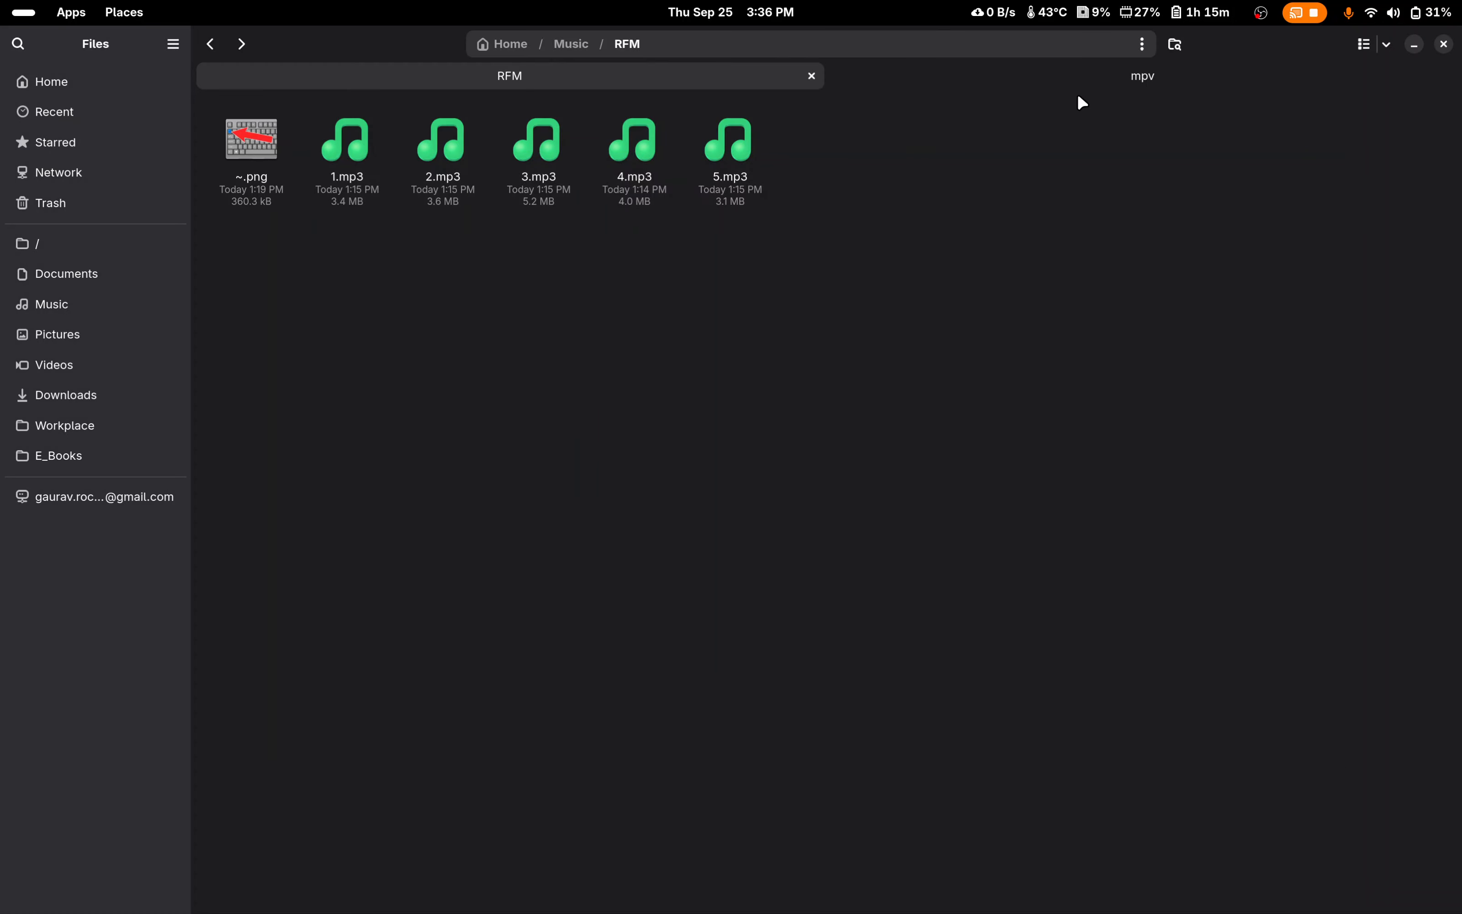
Step: View mpv.conf from the mpv configuration folder in the text editor, and close it
left_click(1068, 80)
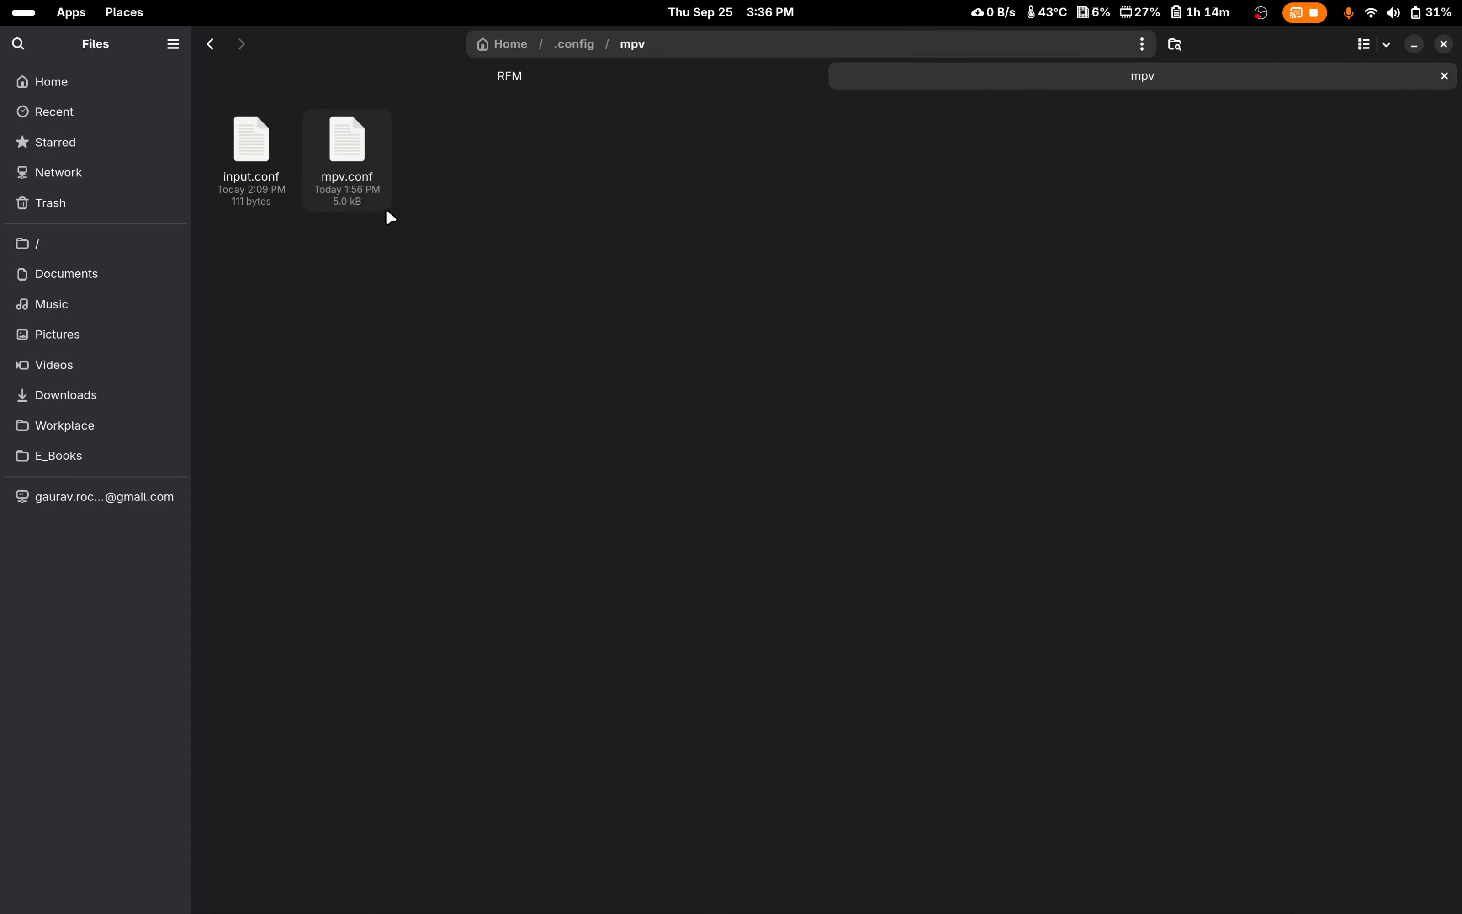
right_click(349, 147)
left_click(438, 158)
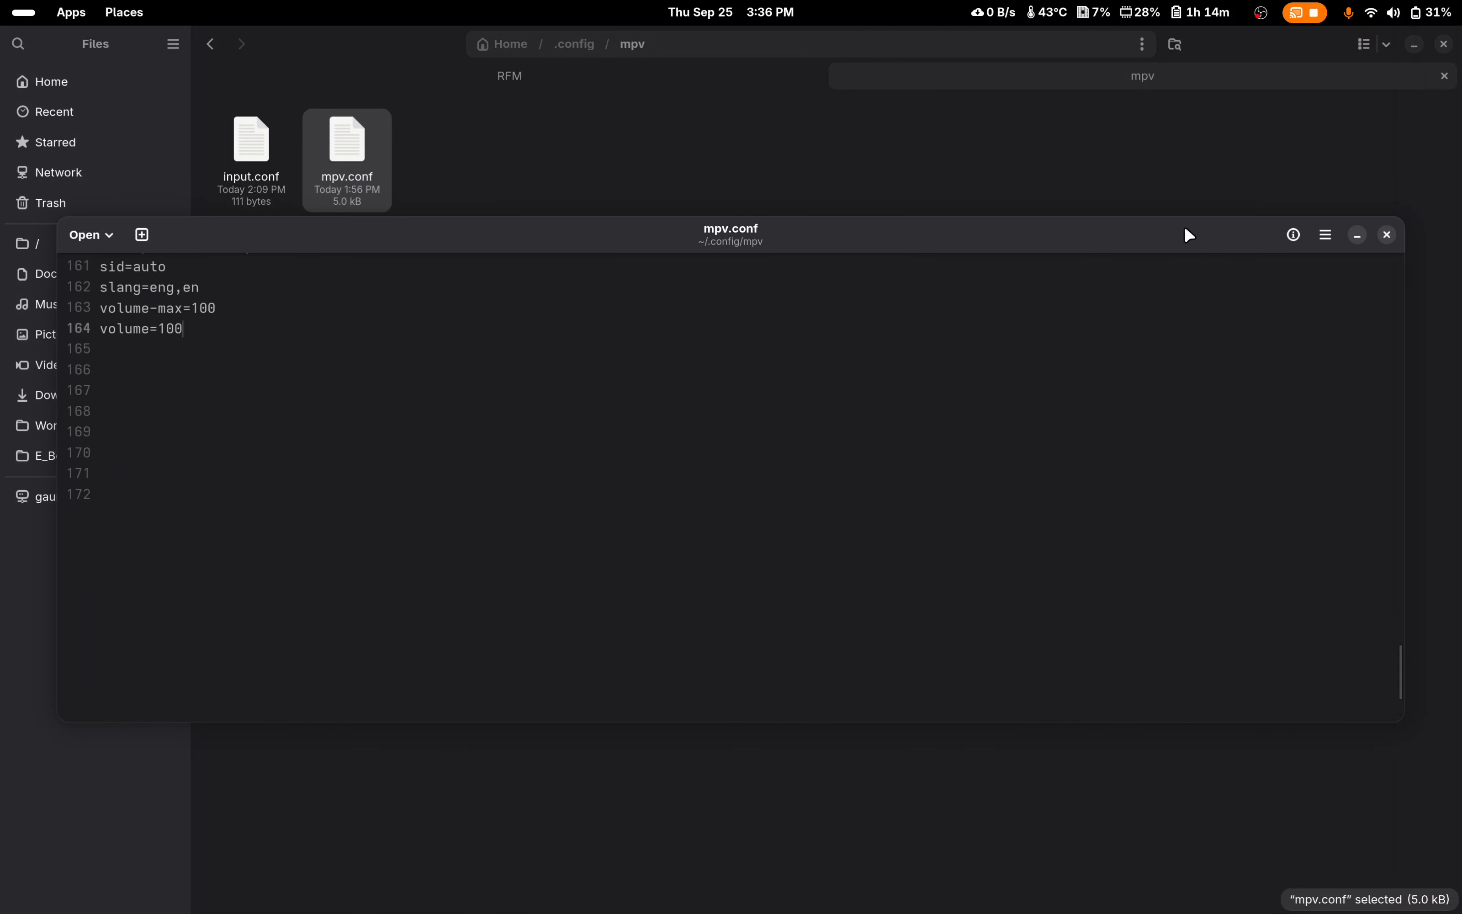
left_click(1062, 250)
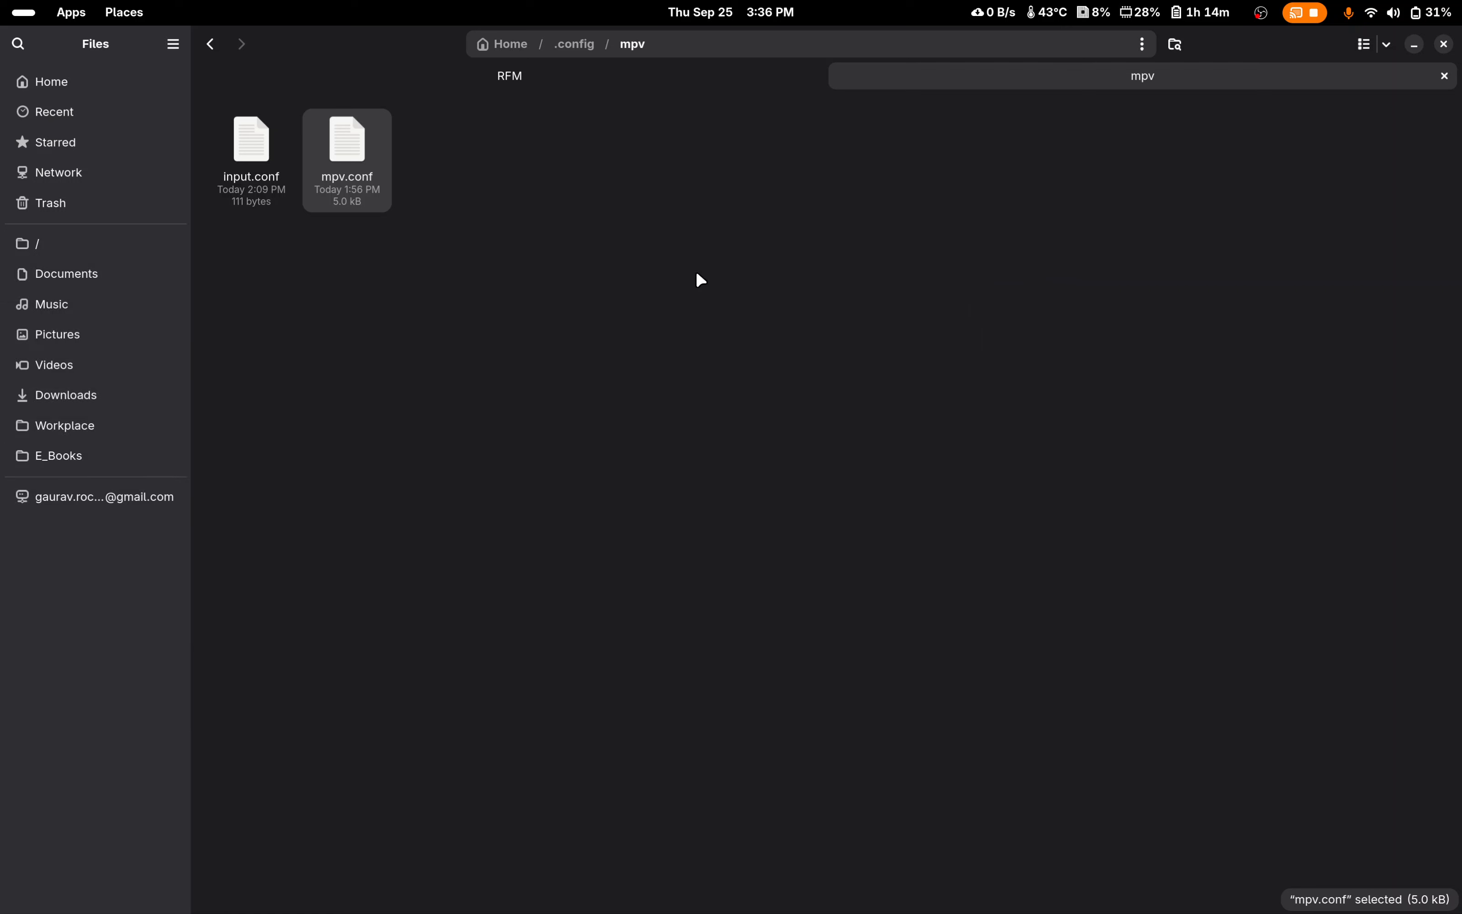
Step: Open a terminal in the mpv configuration folder, enter the command touch input.conf, and close the terminal without running it
left_click(489, 230)
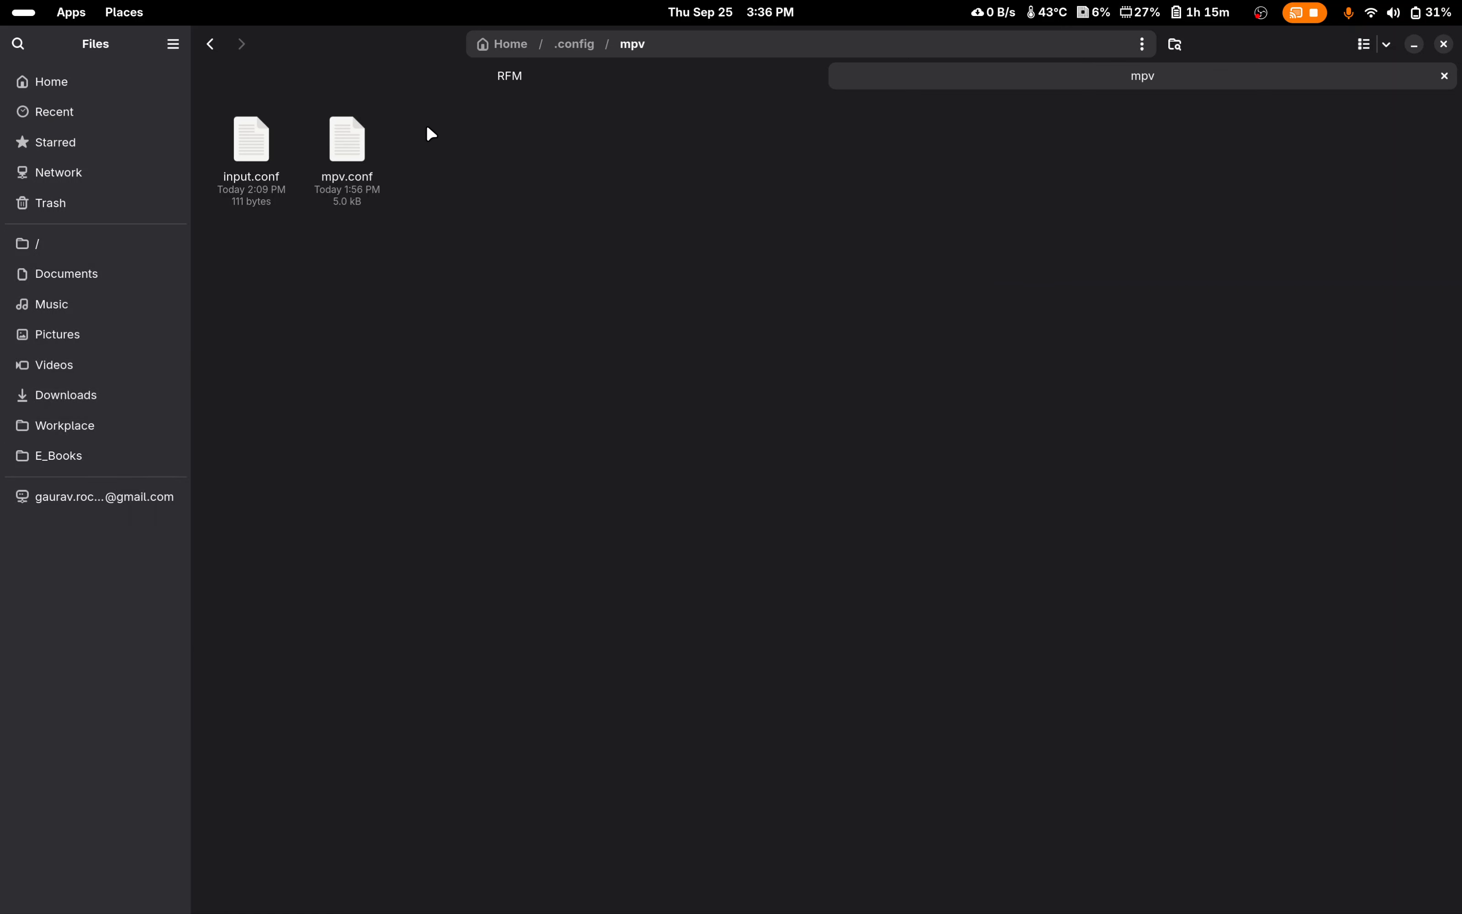
right_click(458, 234)
left_click(347, 279)
right_click(574, 266)
left_click(687, 360)
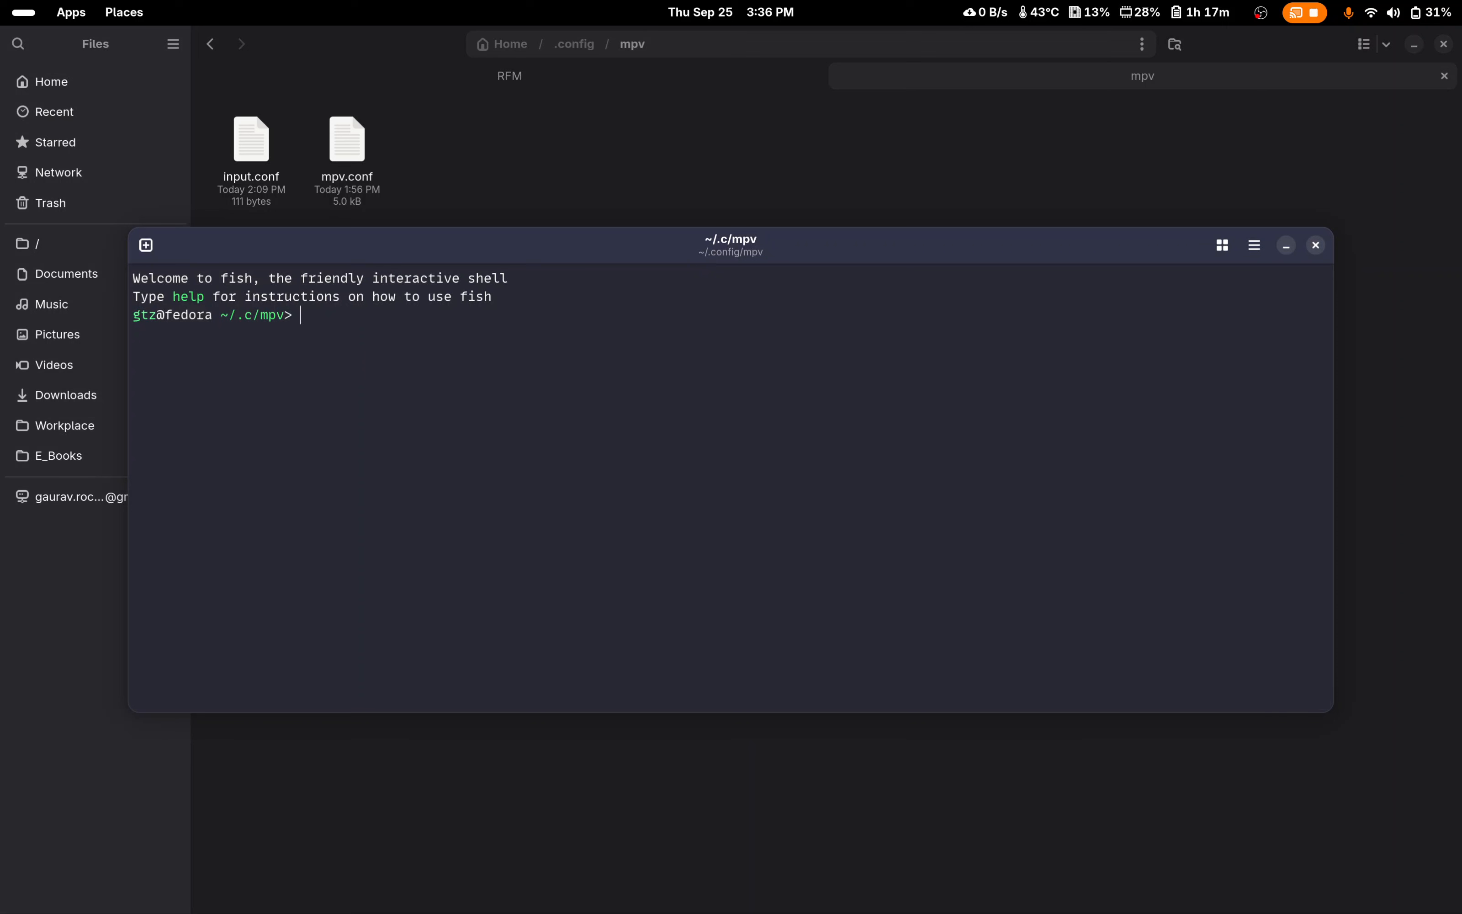
type("touch")
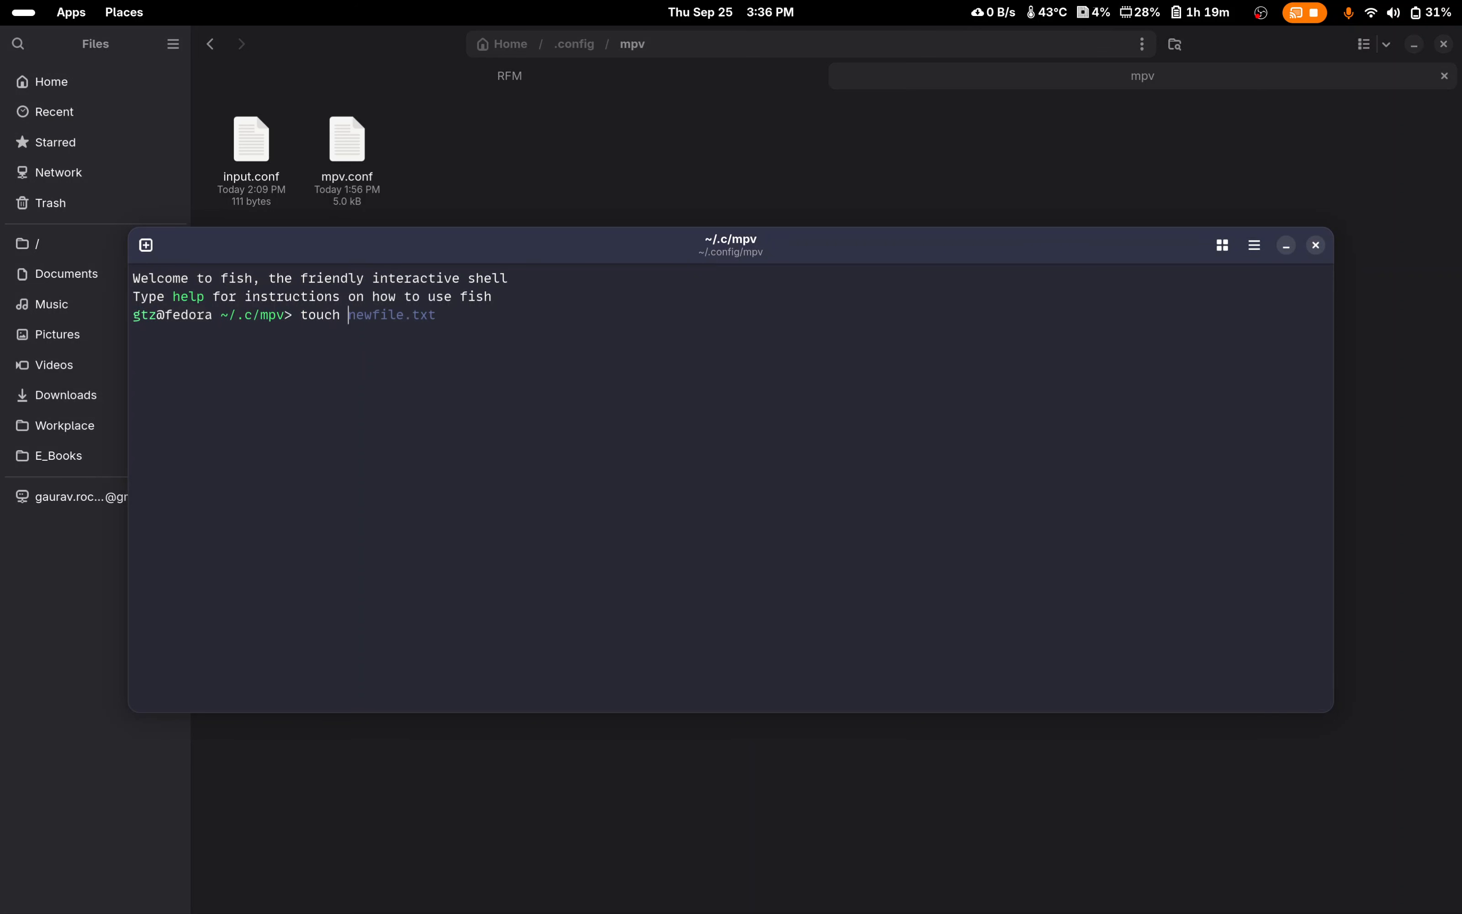
type(" input.conf")
left_click(1310, 251)
Step: Open input.conf in the text editor and highlight the ctrl+s playlist-shuffle binding on line 3
left_click(281, 167)
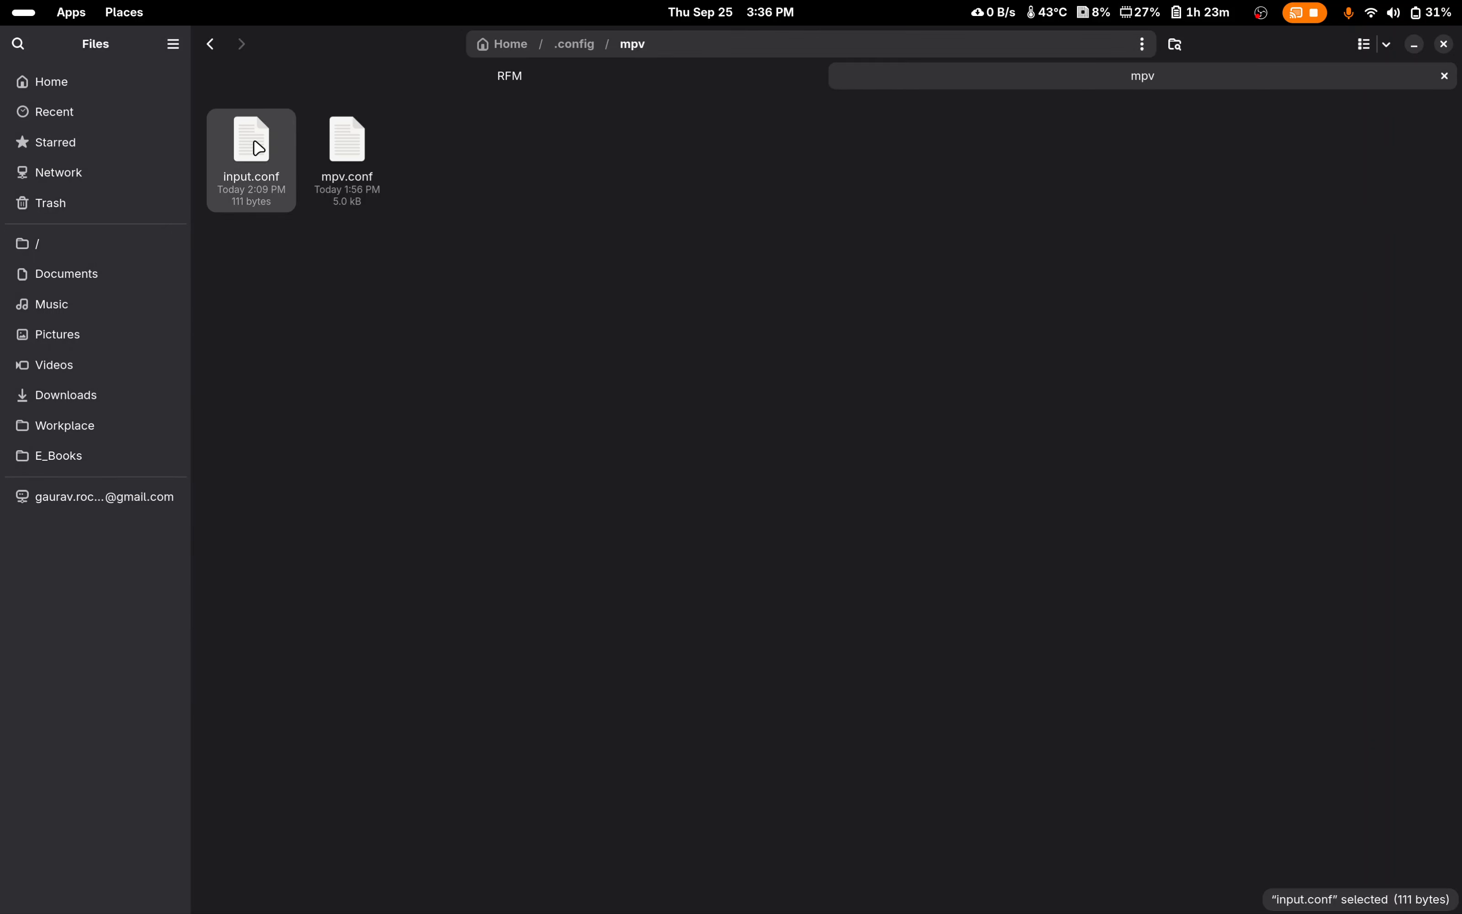
right_click(285, 168)
left_click(284, 162)
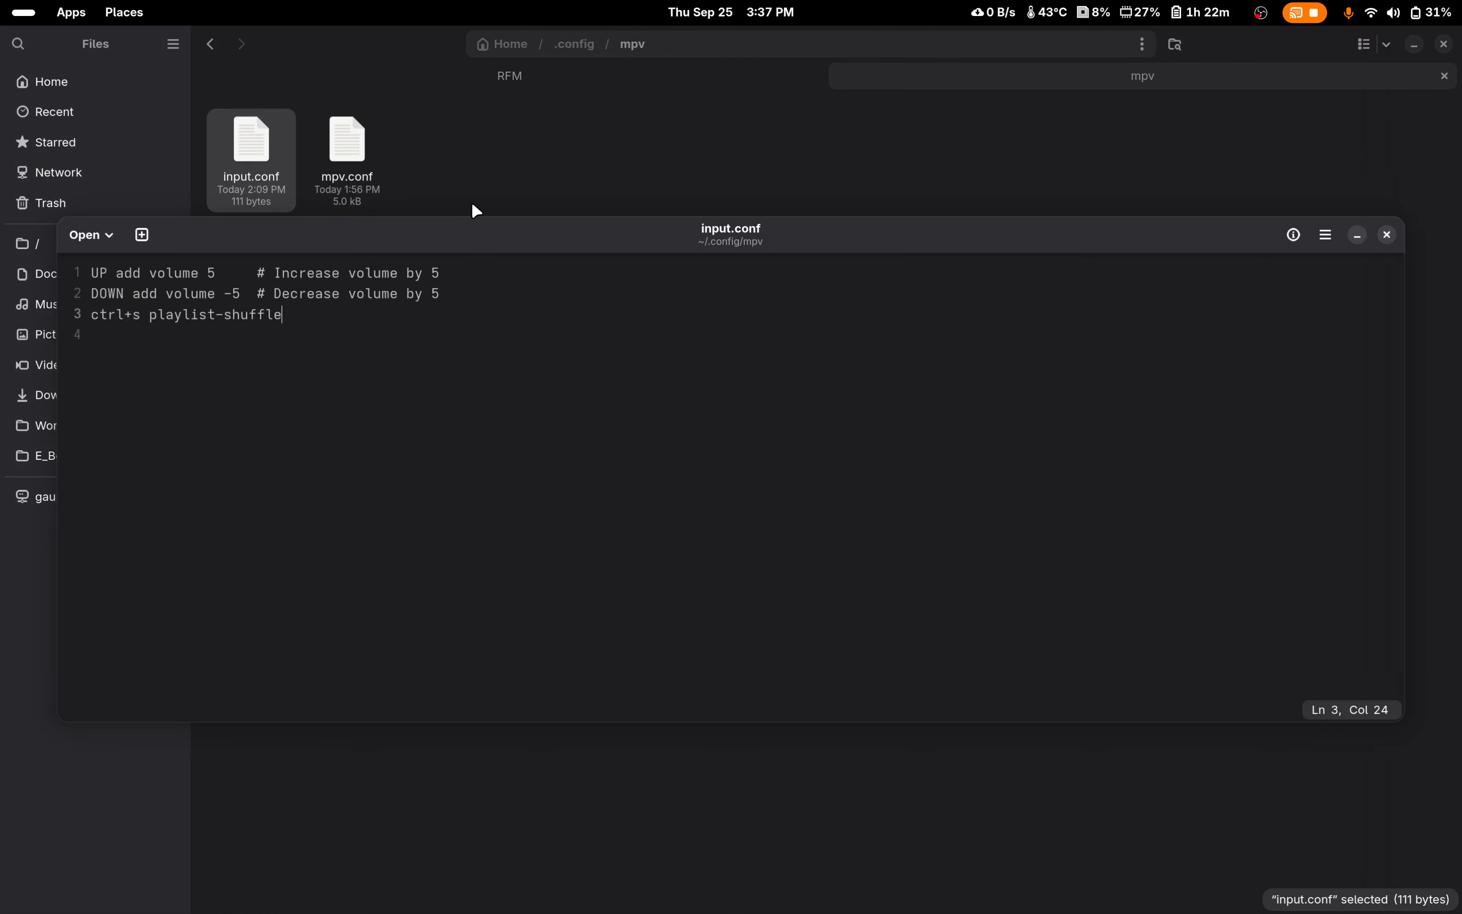
left_click_drag(393, 239, 680, 300)
left_click_drag(609, 376, 386, 372)
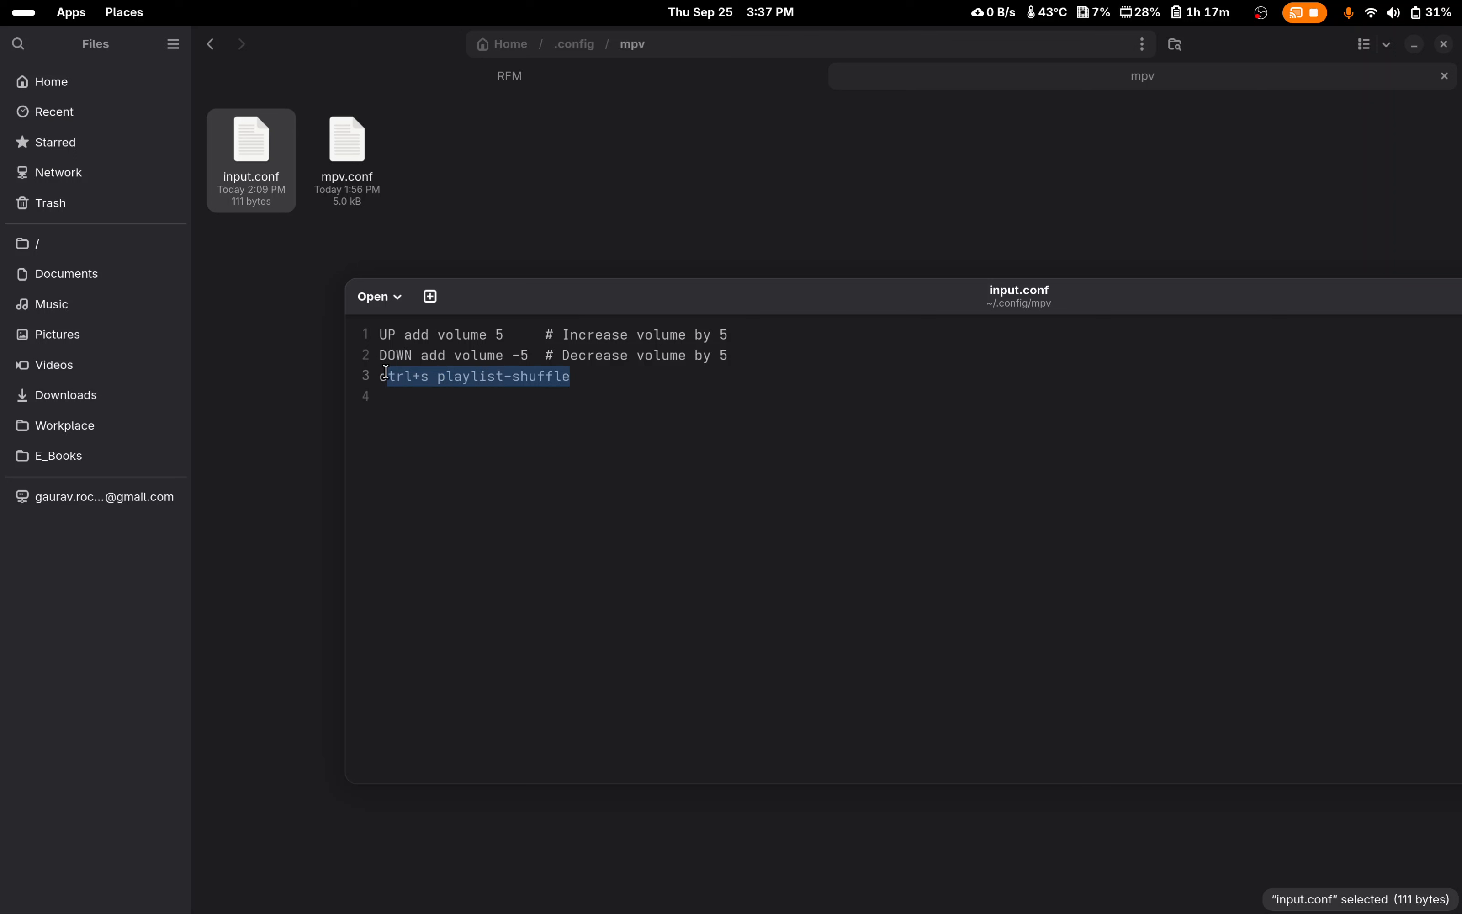
left_click(426, 376)
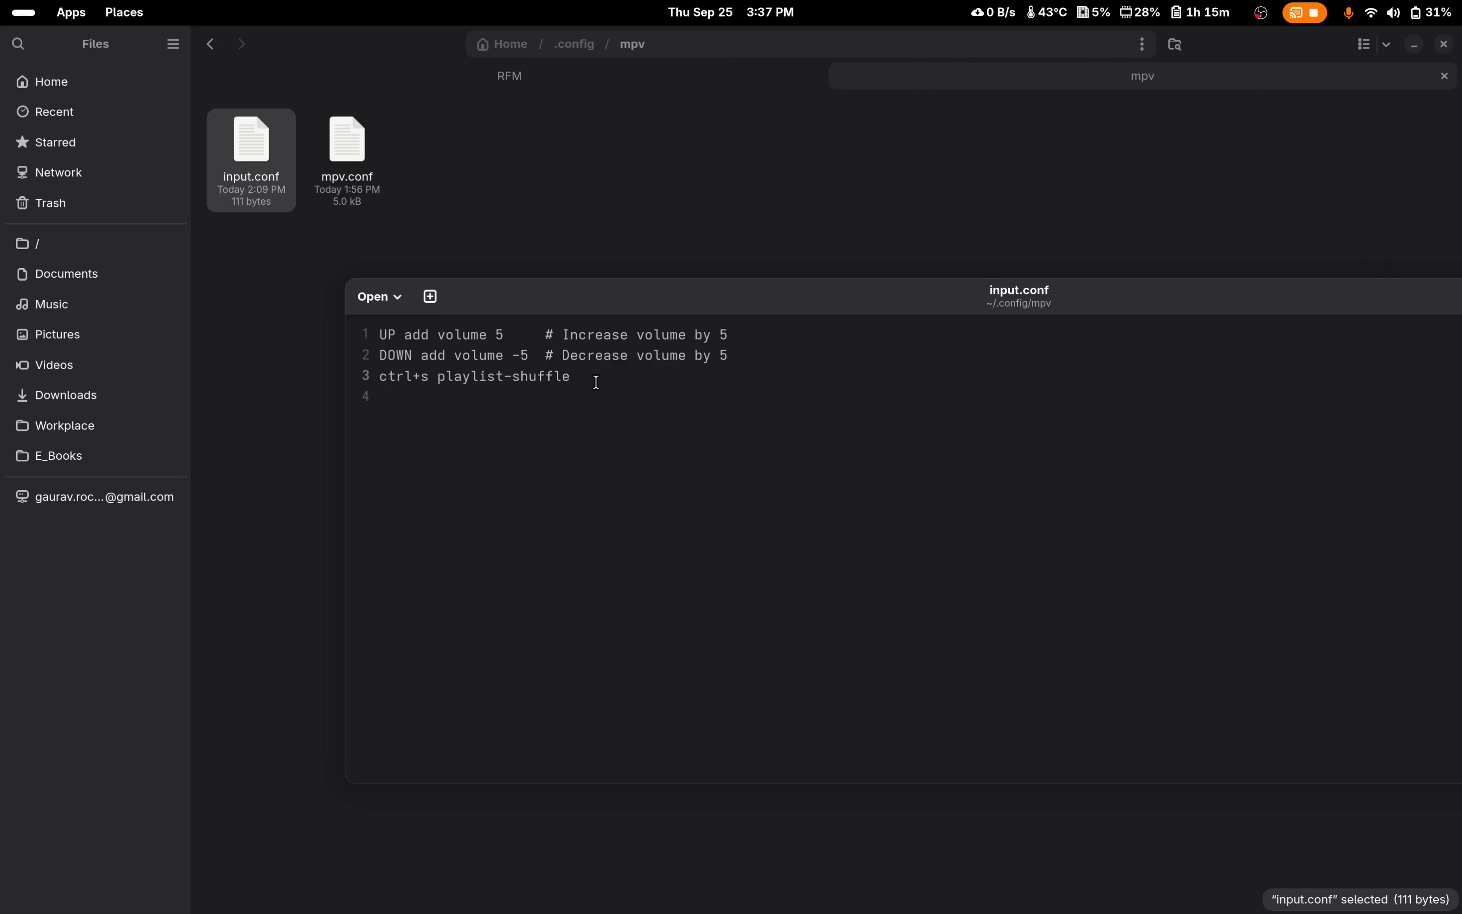
left_click_drag(596, 380, 381, 380)
left_click(782, 361)
Step: Highlight the UP and DOWN volume bindings on lines 1 and 2 of input.conf for review
left_click_drag(598, 305, 588, 259)
left_click_drag(746, 306, 358, 275)
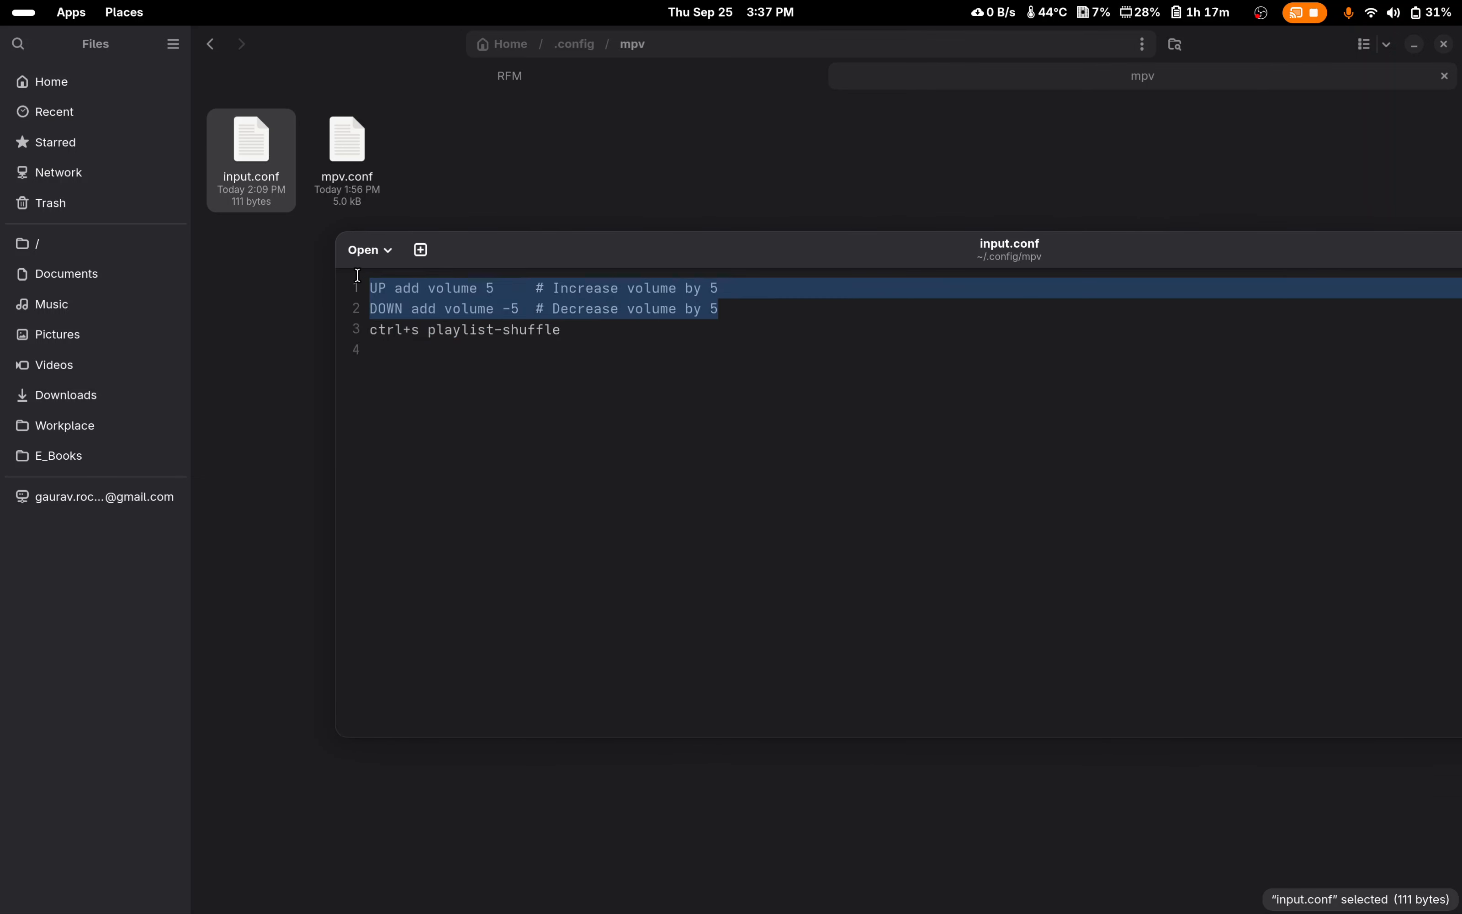
left_click_drag(757, 313, 347, 280)
left_click(787, 298)
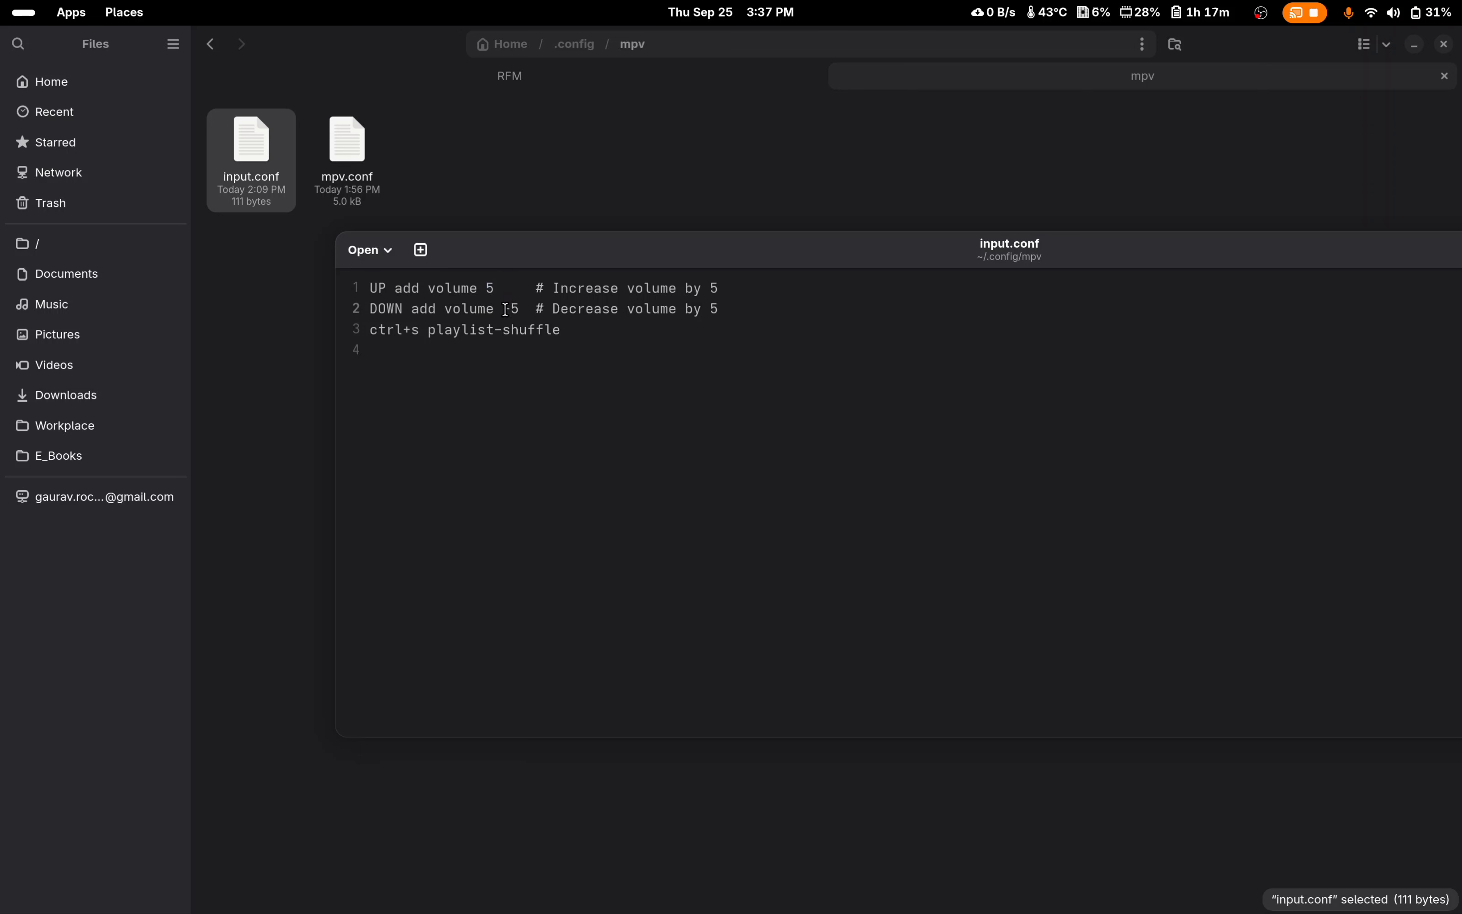
left_click_drag(760, 307, 364, 285)
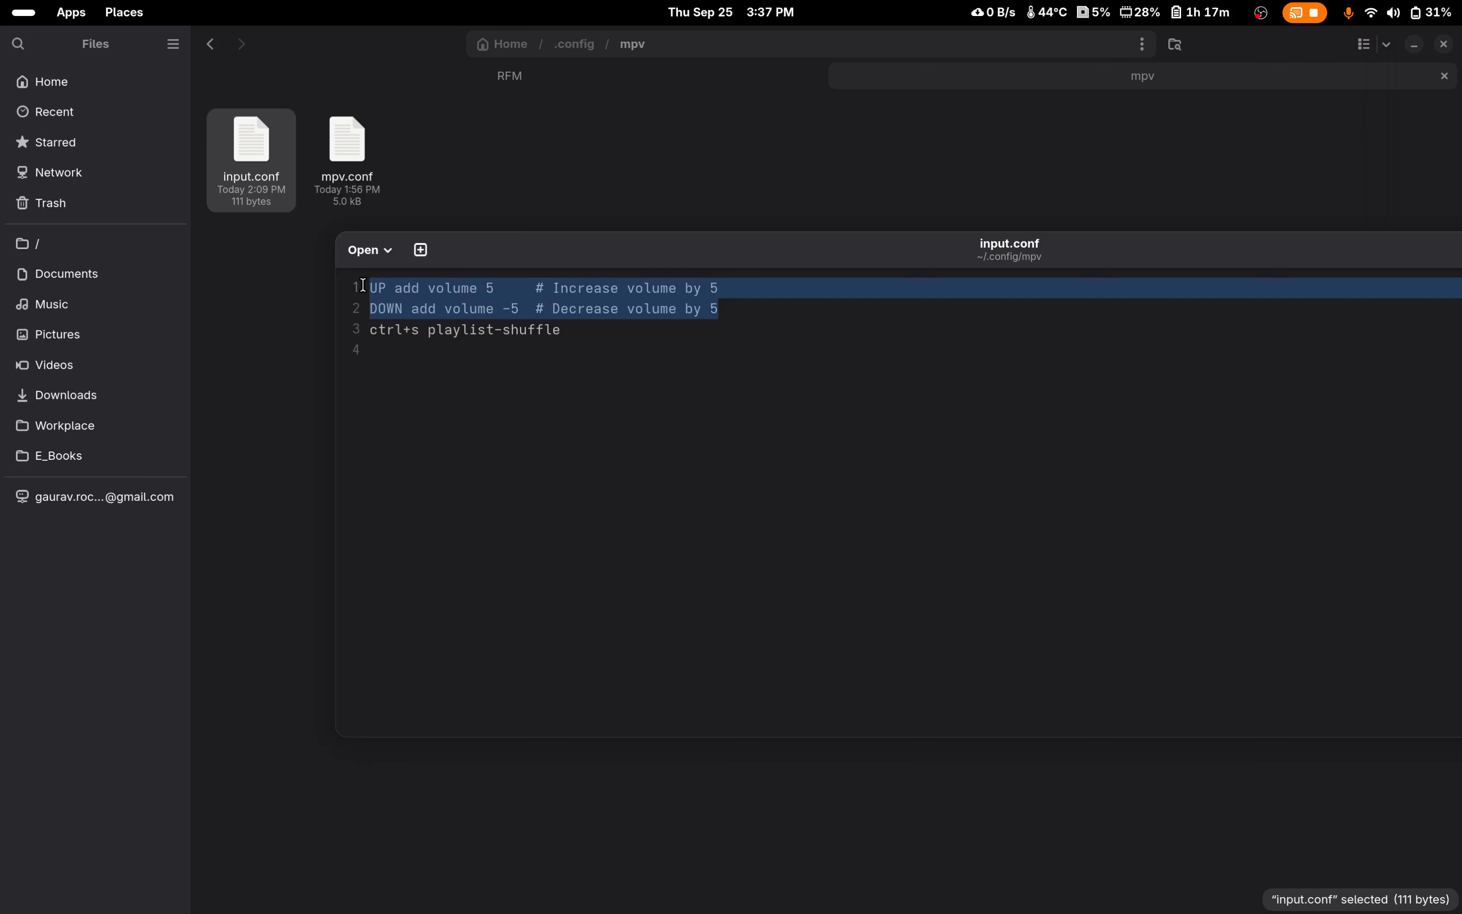
left_click(787, 315)
left_click_drag(764, 307, 338, 282)
left_click(632, 347)
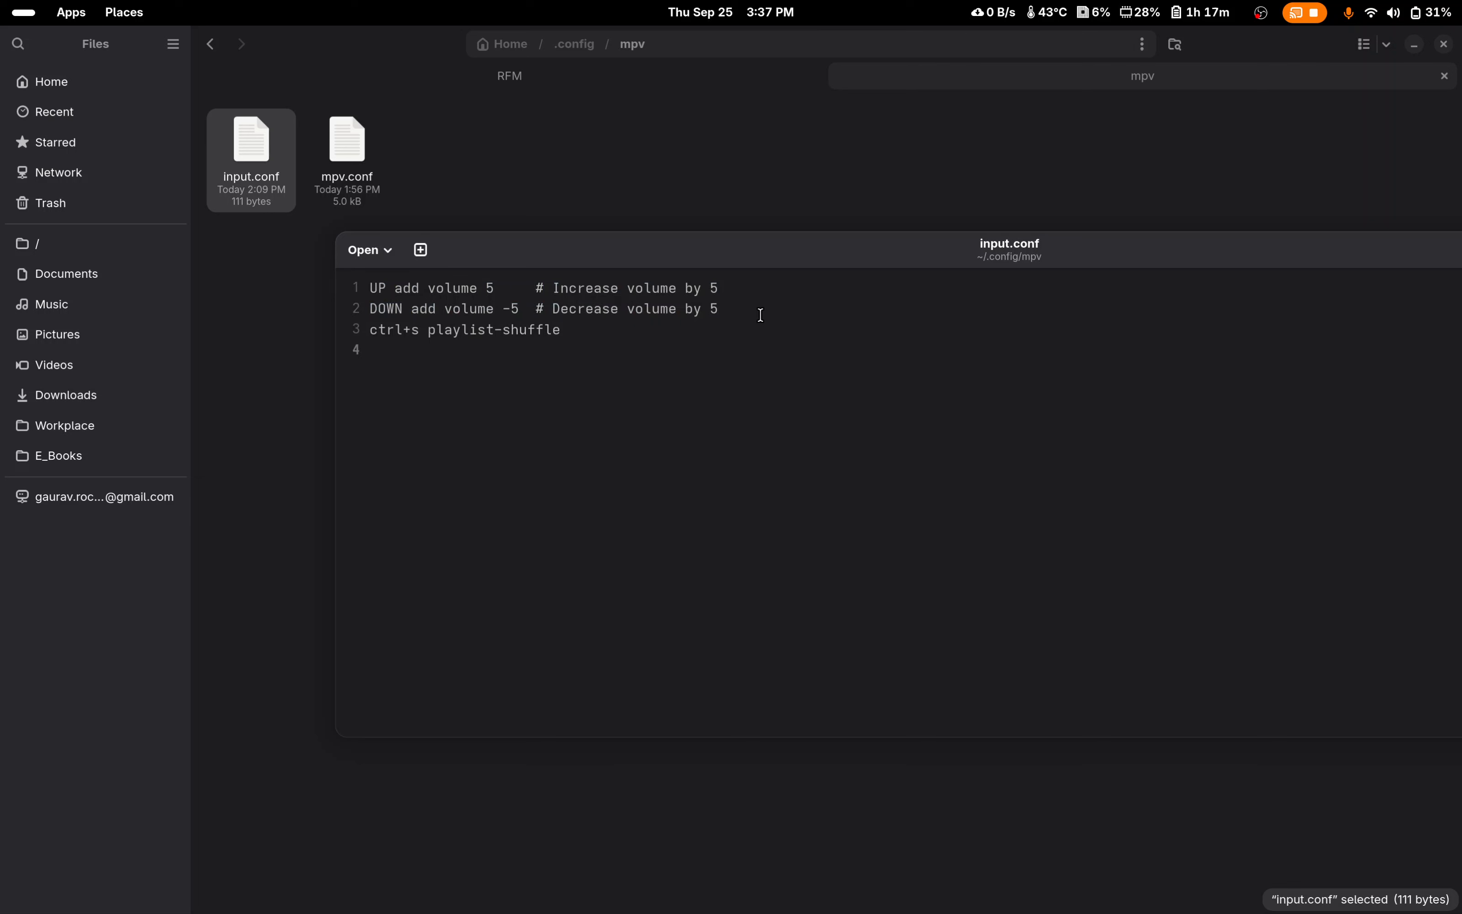
left_click_drag(760, 311, 377, 292)
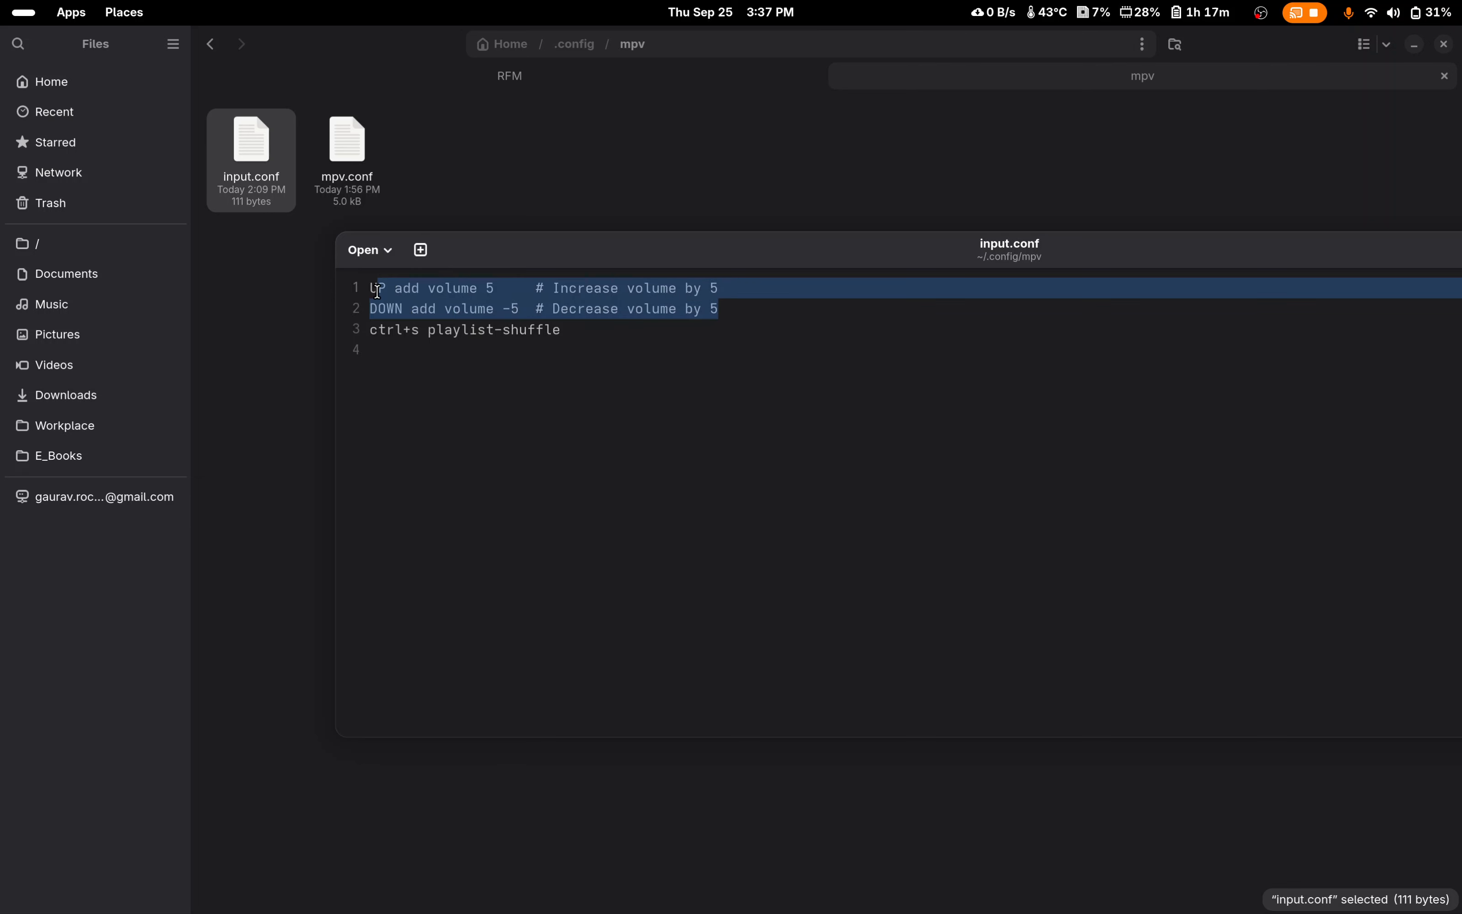
left_click(634, 330)
Step: Insert three blank lines between the volume bindings and the playlist-shuffle binding in input.conf
left_click(752, 310)
key("Return")
key("Return")
key("Return")
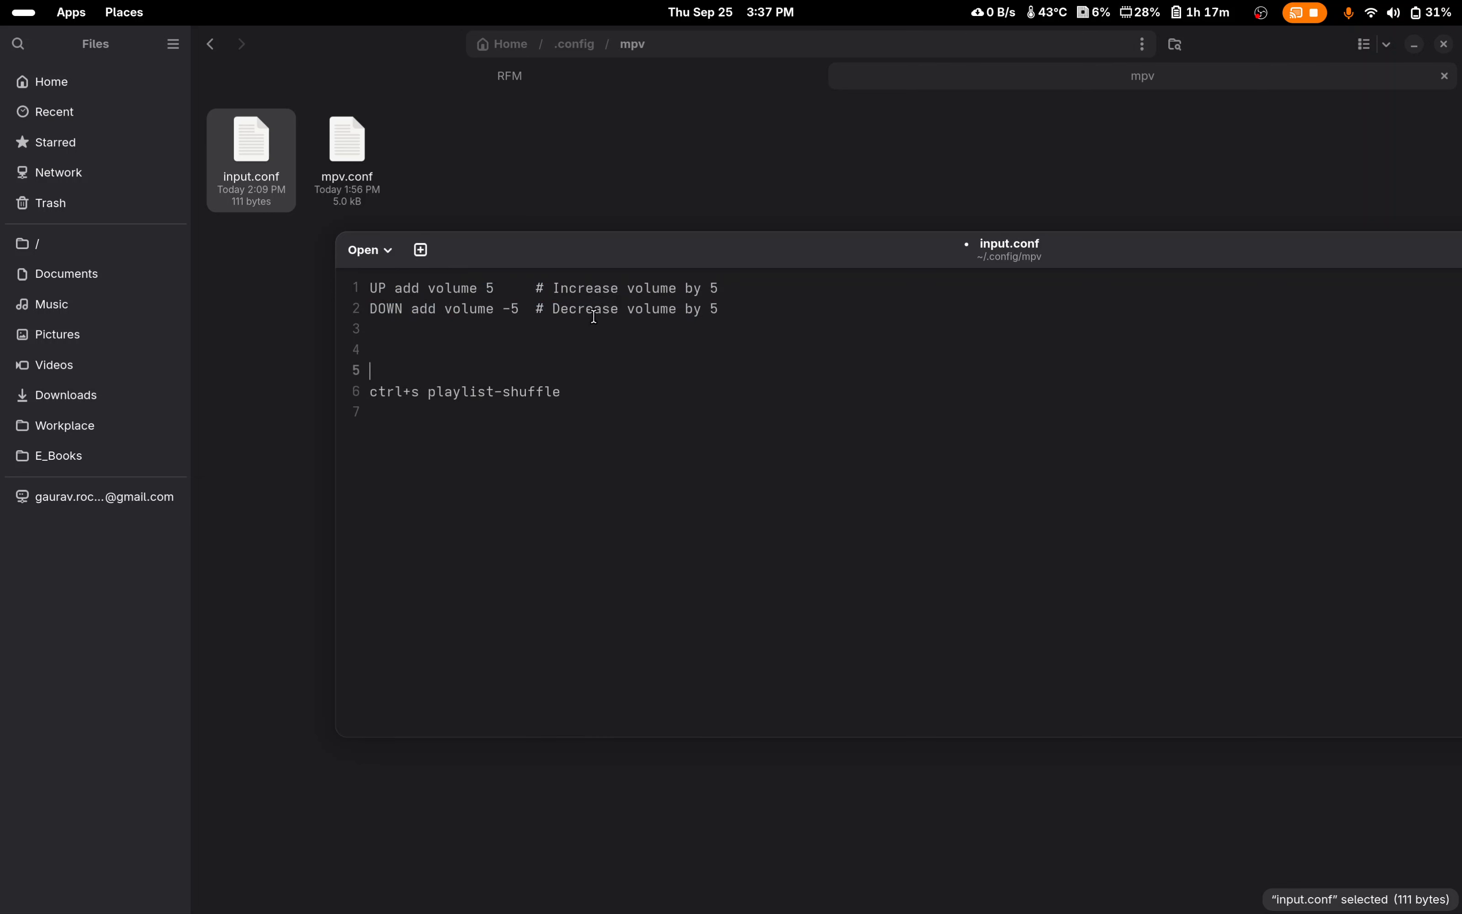
left_click_drag(629, 341, 329, 332)
left_click(370, 351)
left_click(416, 359)
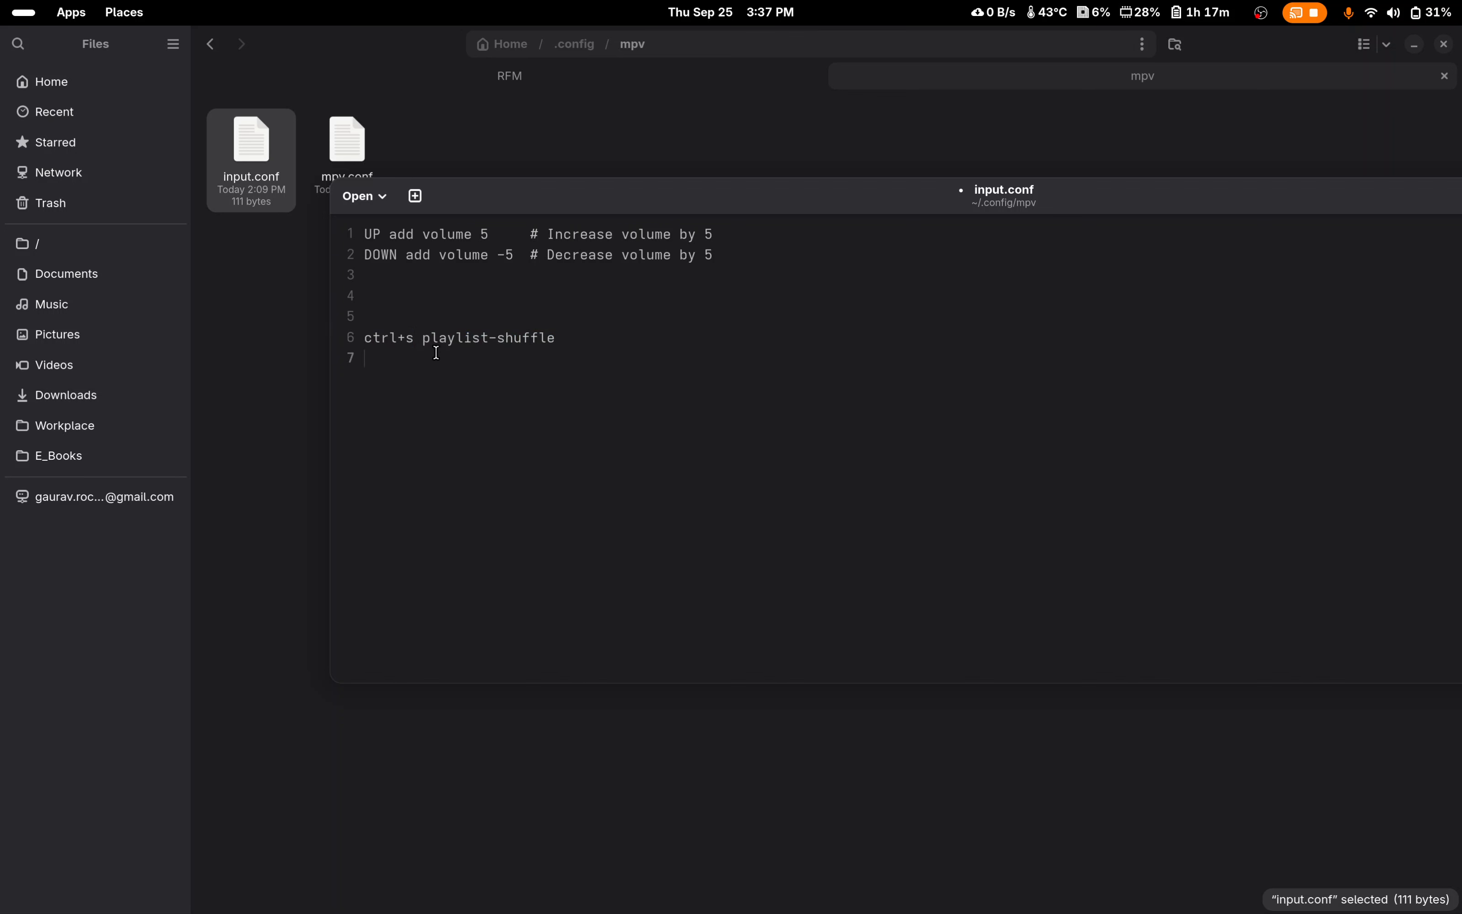
Step: Highlight the playlist-shuffle binding, and close input.conf discarding the unsaved changes
left_click_drag(583, 340, 382, 336)
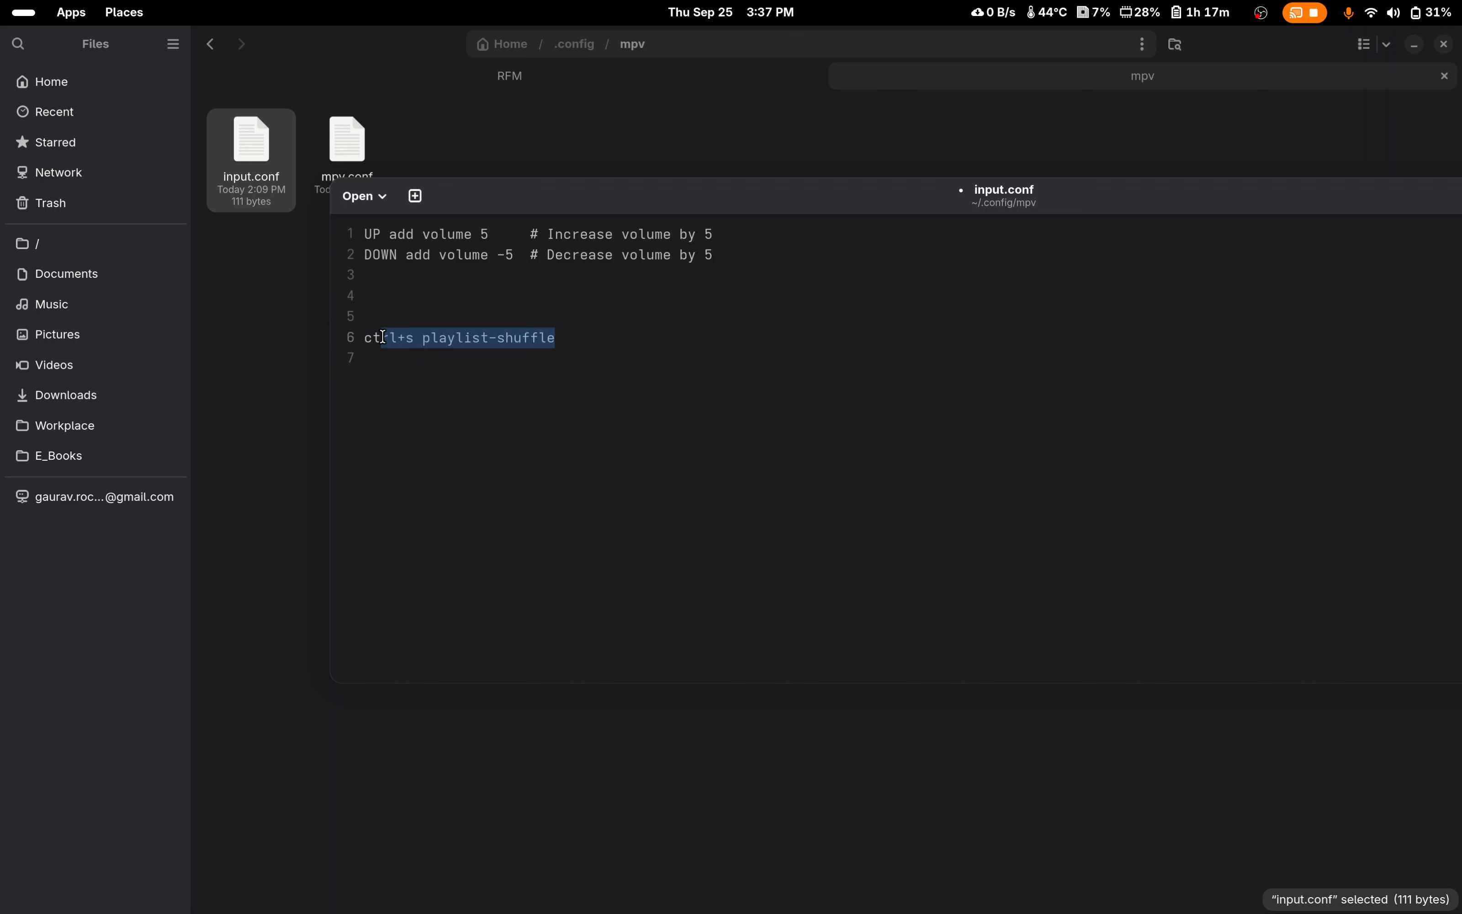
left_click_drag(635, 194, 450, 188)
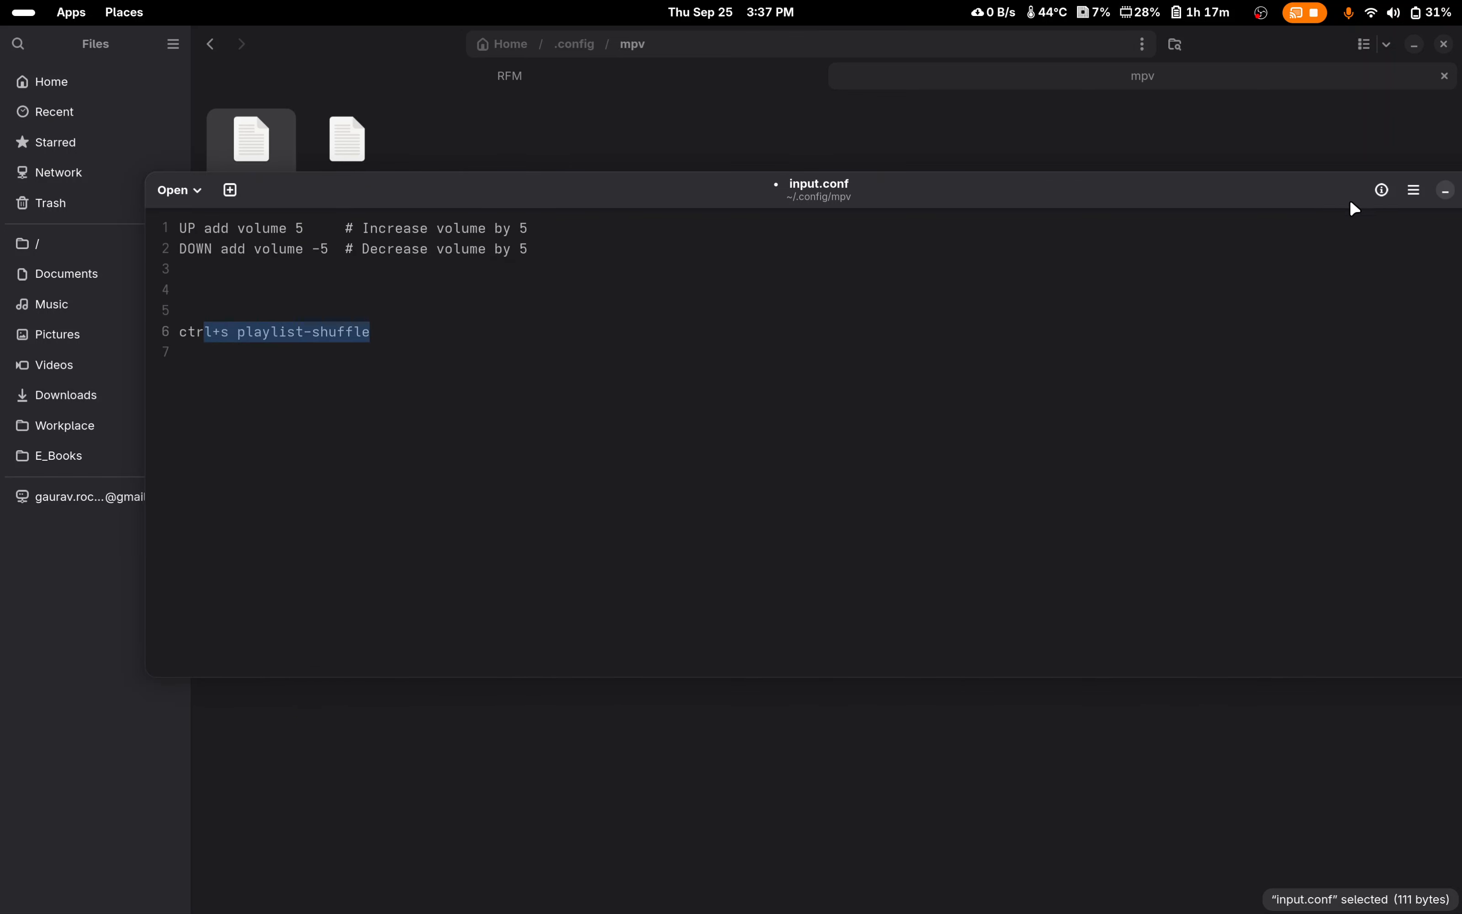
left_click_drag(1368, 202, 1194, 201)
left_click(1331, 193)
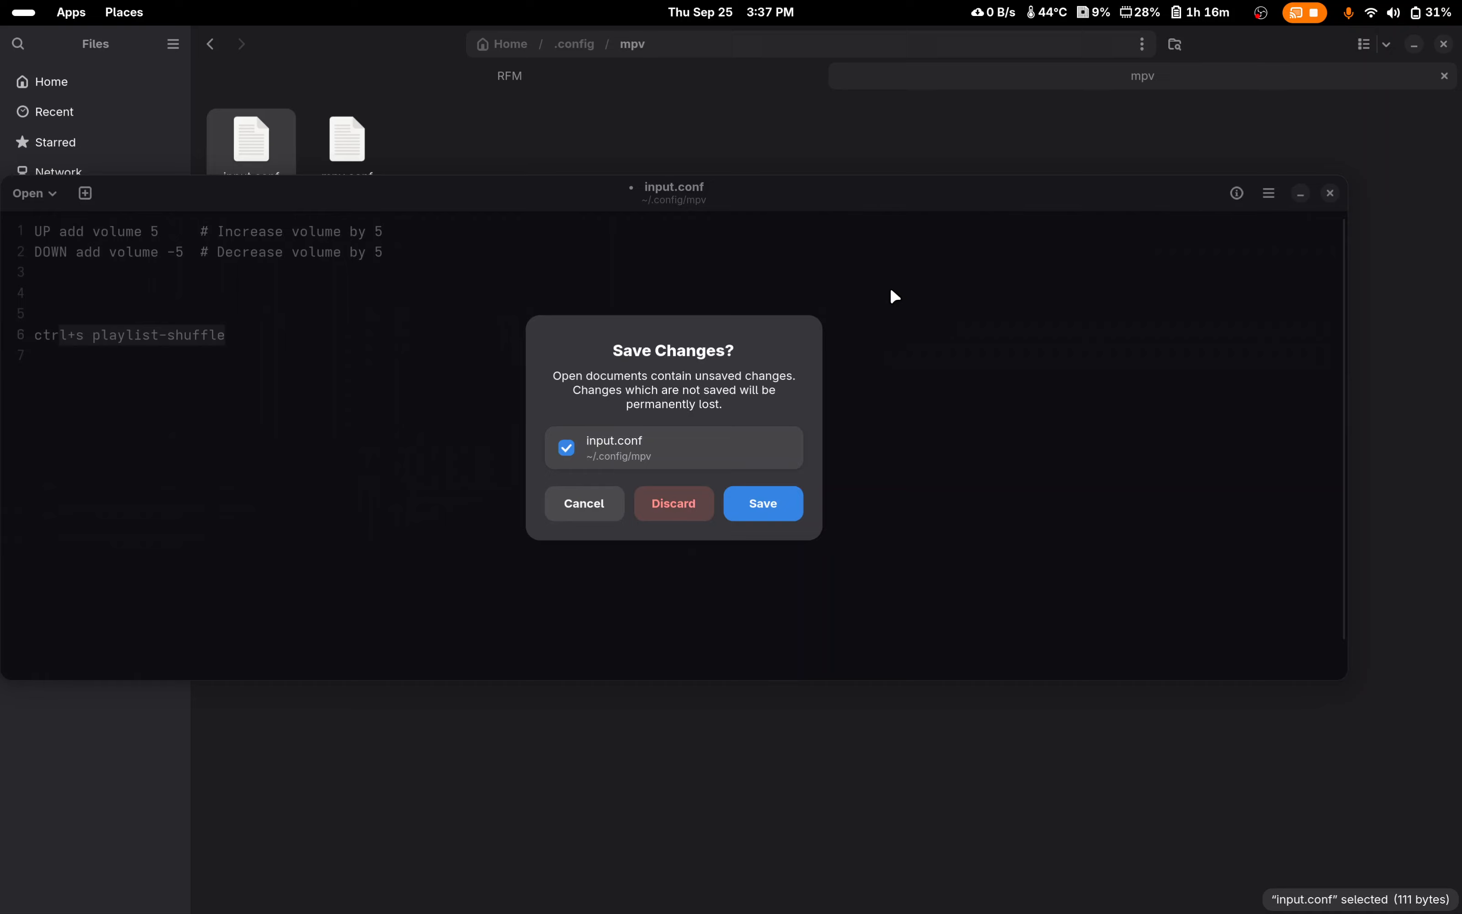
left_click(670, 504)
Step: Select 1.mp3 through 5.mp3 in the RFM folder again and open them all with mpv
left_click(472, 77)
left_click_drag(908, 160, 348, 168)
right_click(349, 168)
left_click(442, 244)
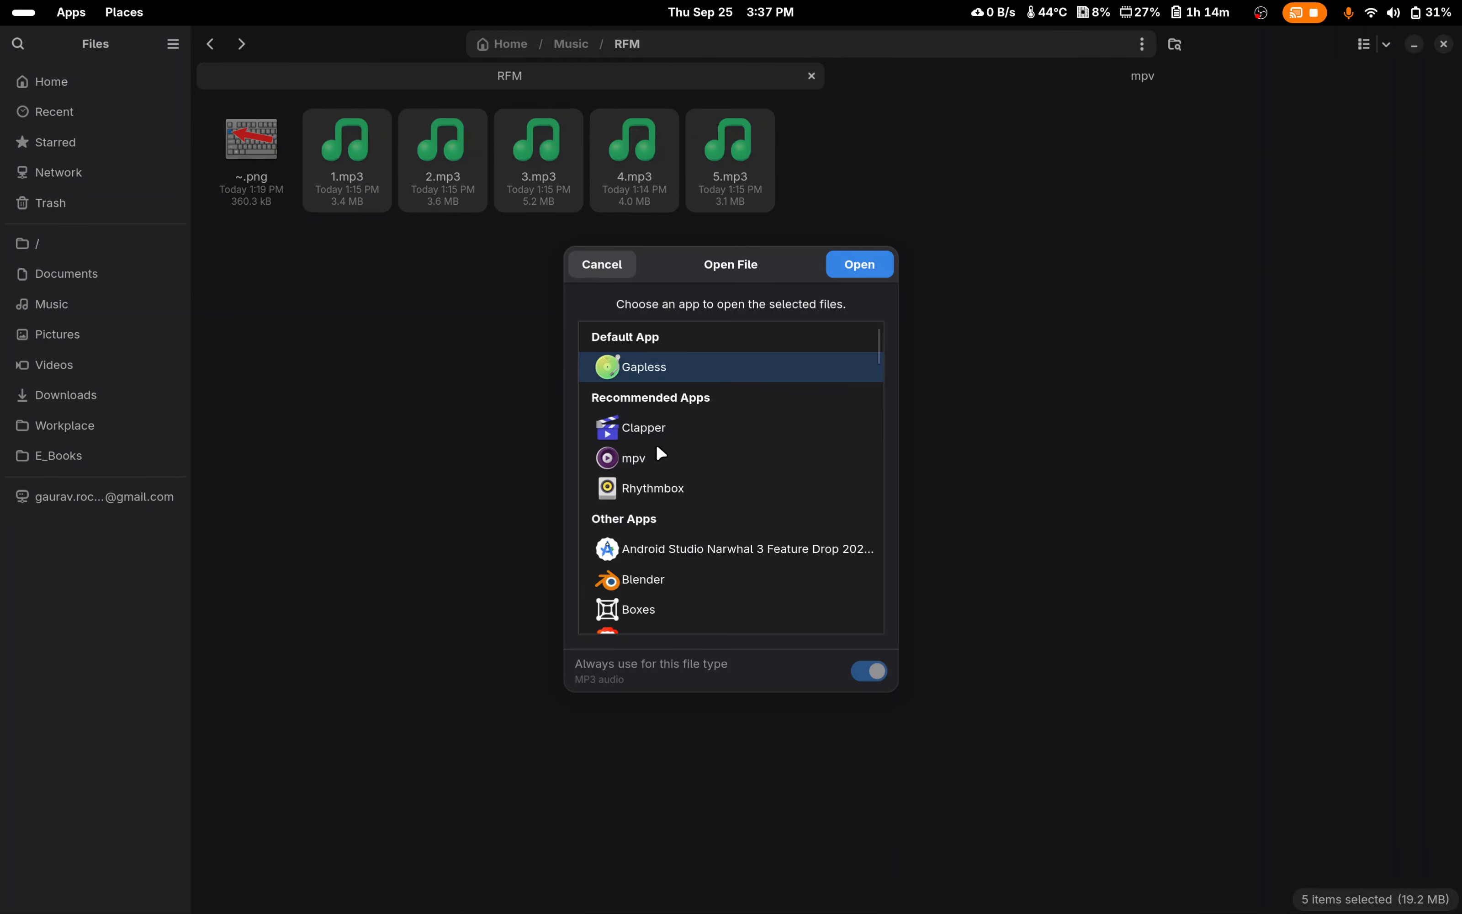
left_click(656, 457)
left_click(866, 269)
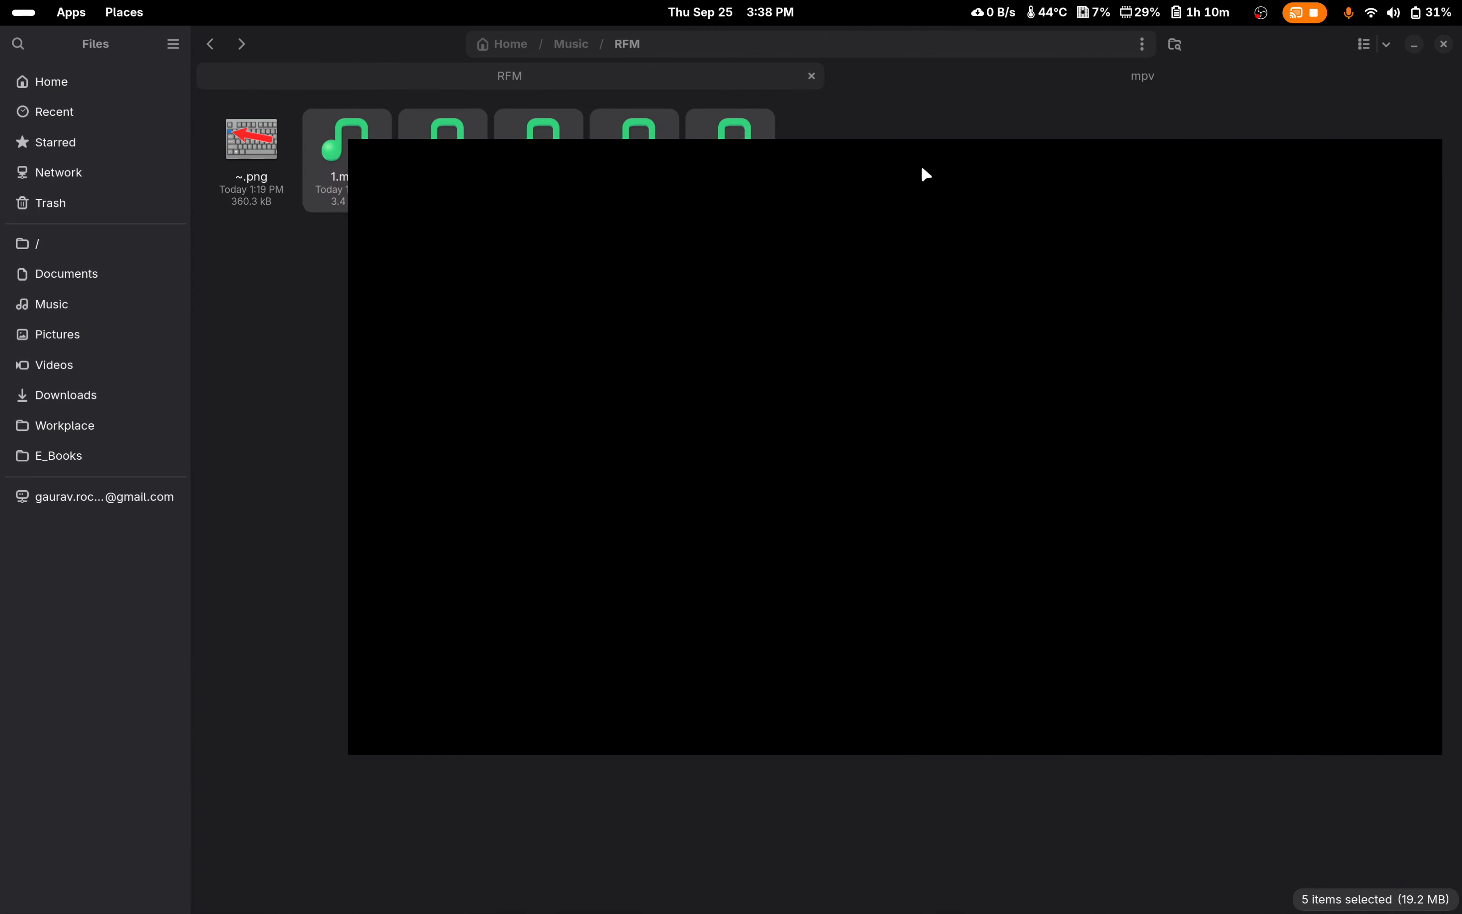
Step: Shuffle the tracks in mpv, checking the playlist order between shuffles, and close the player
left_click(299, 687)
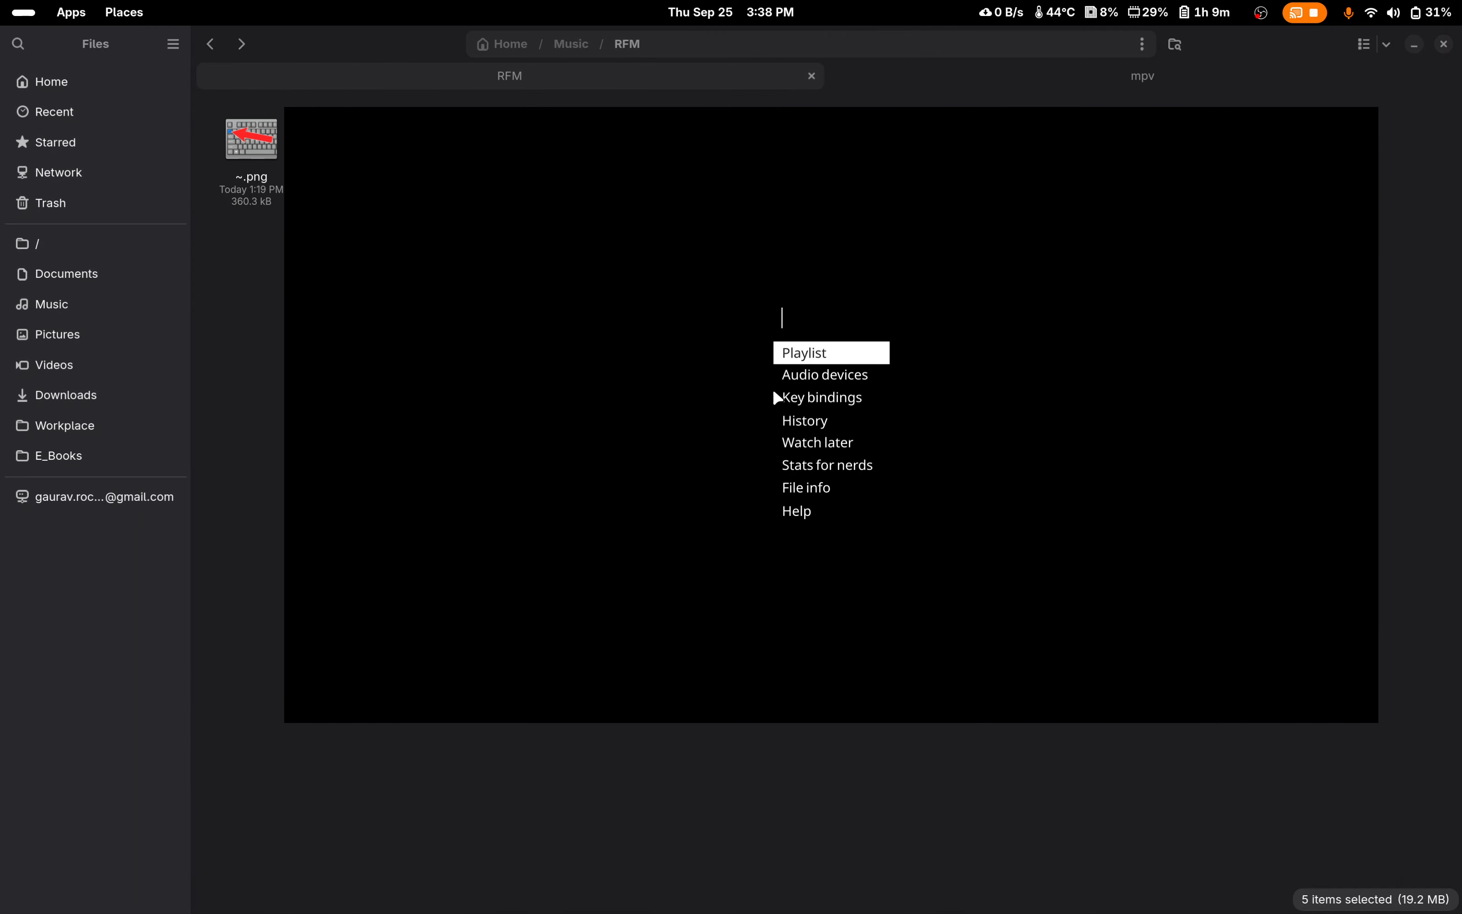
left_click(785, 354)
left_click(1051, 269)
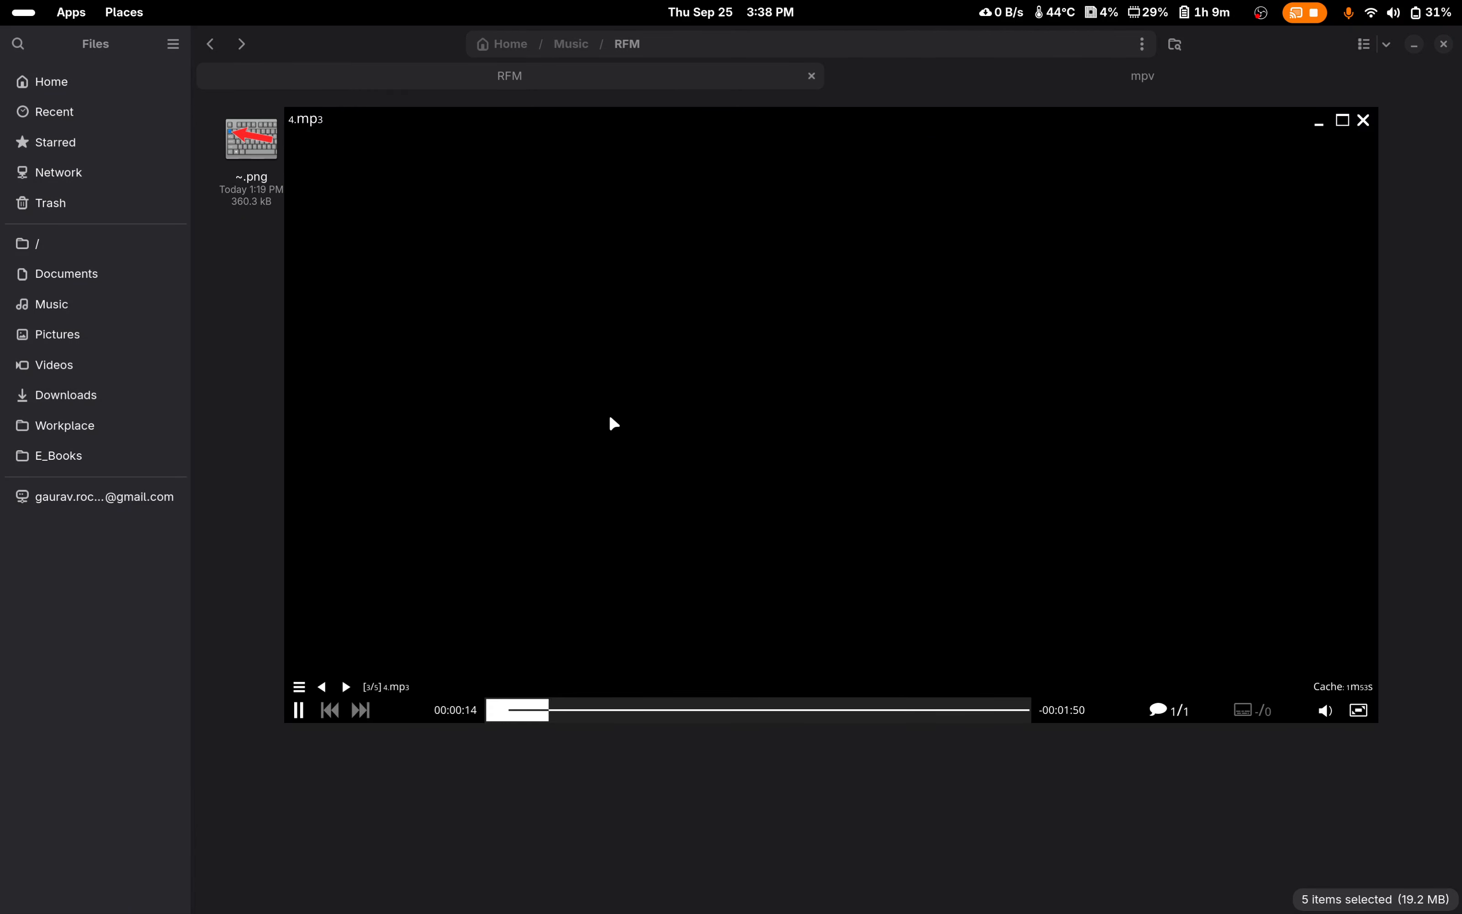
left_click(298, 686)
left_click(786, 361)
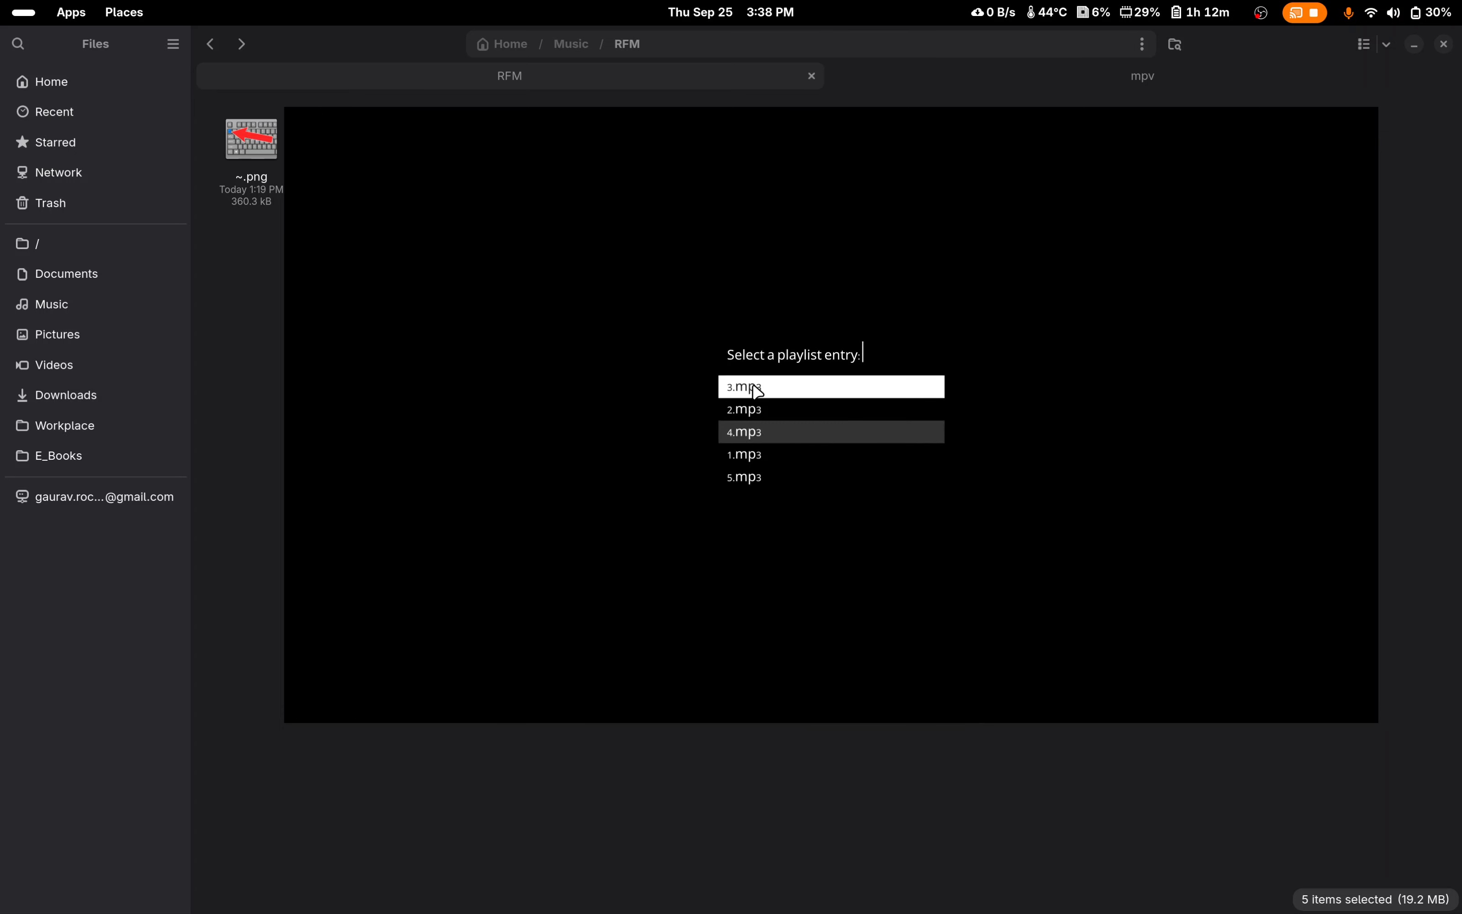
left_click(605, 423)
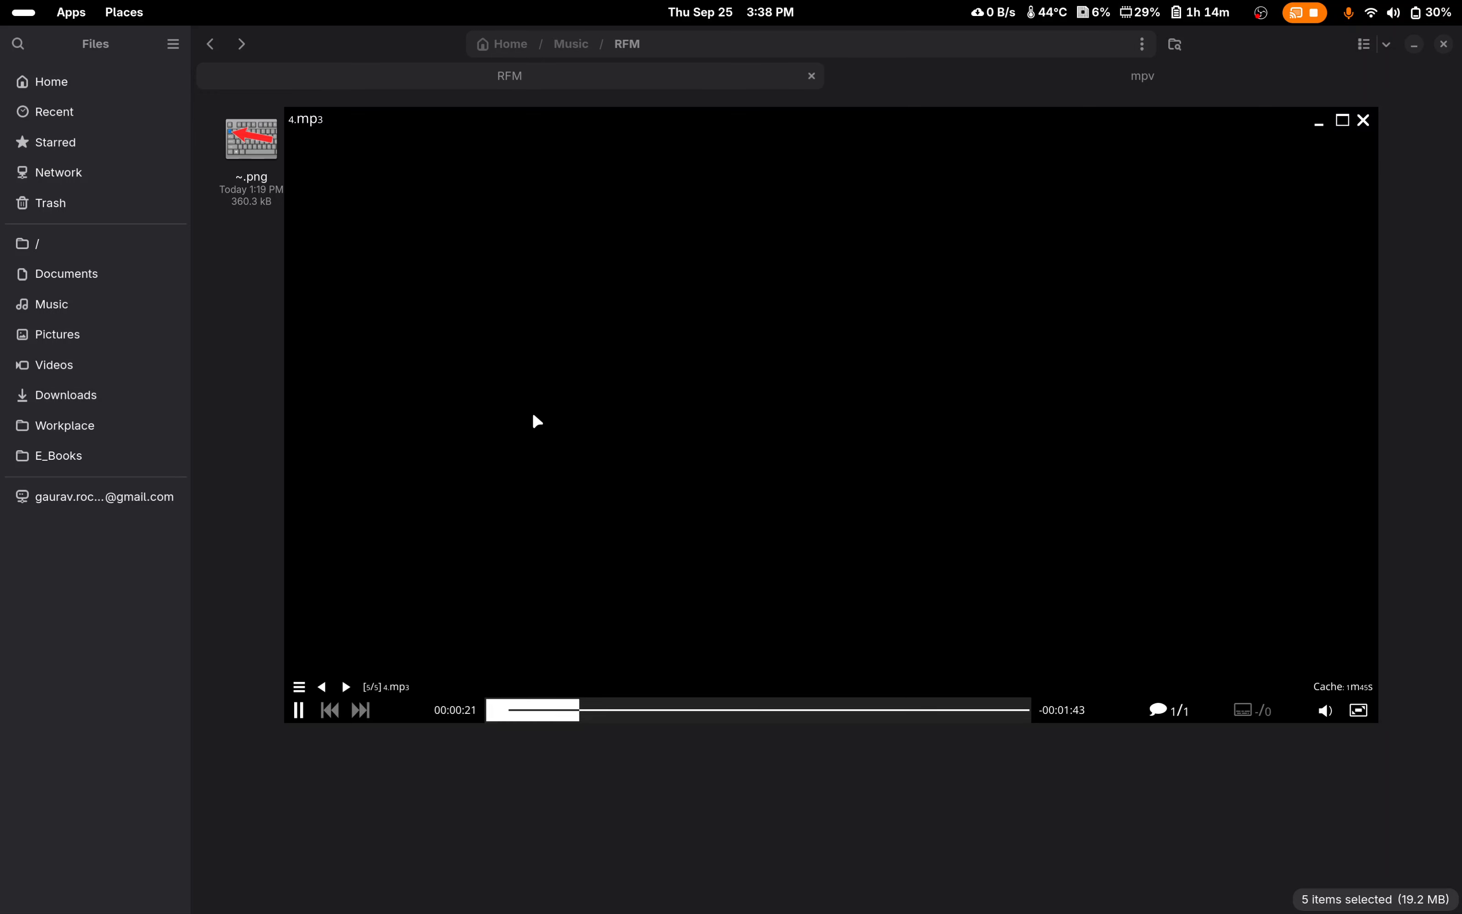
left_click(298, 687)
left_click(807, 353)
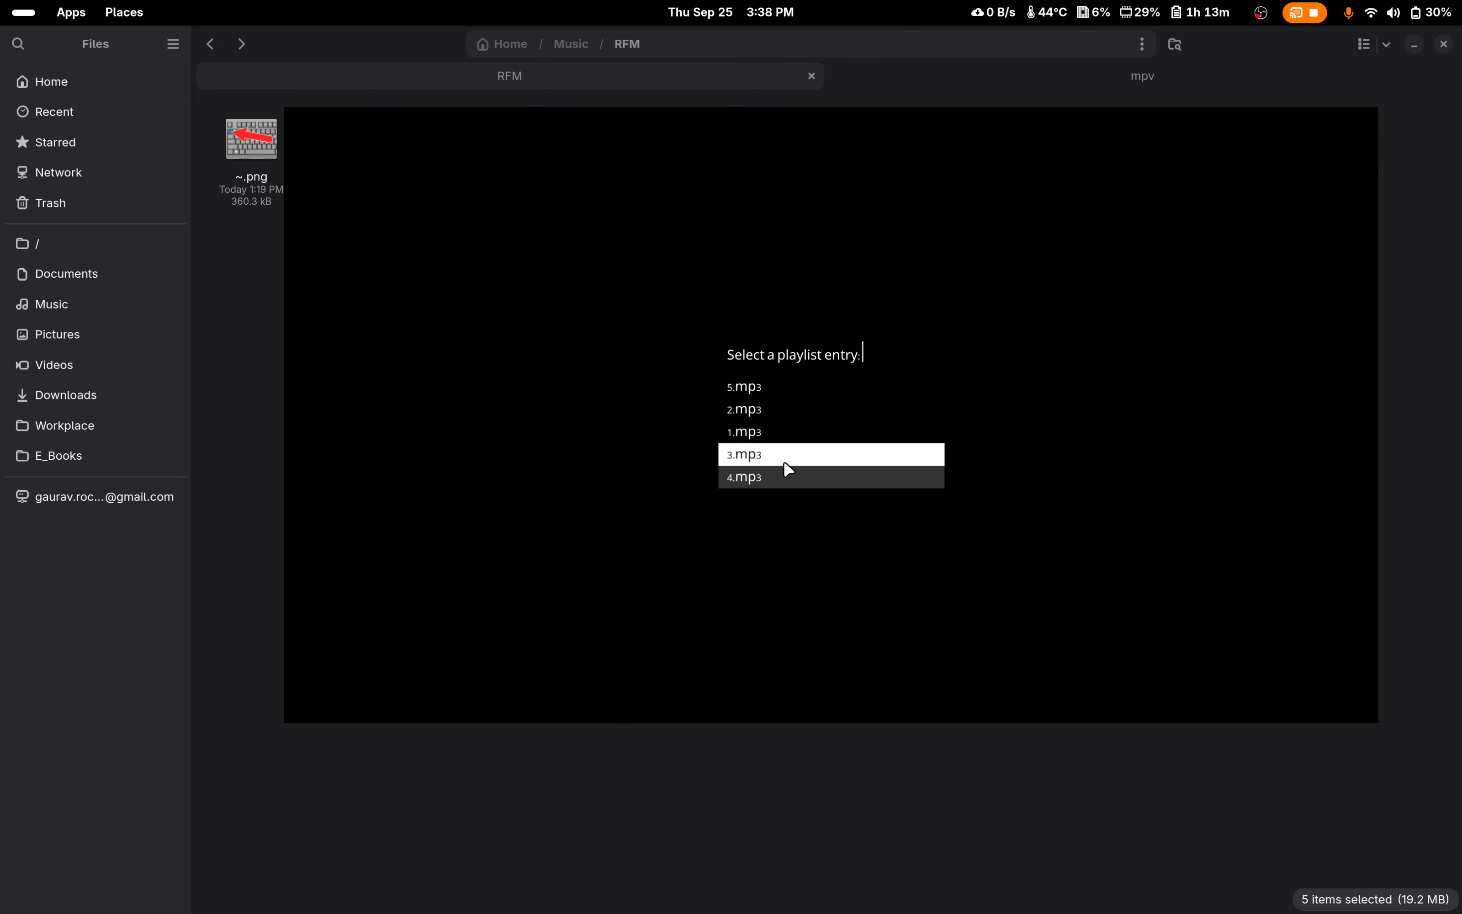
left_click(1210, 186)
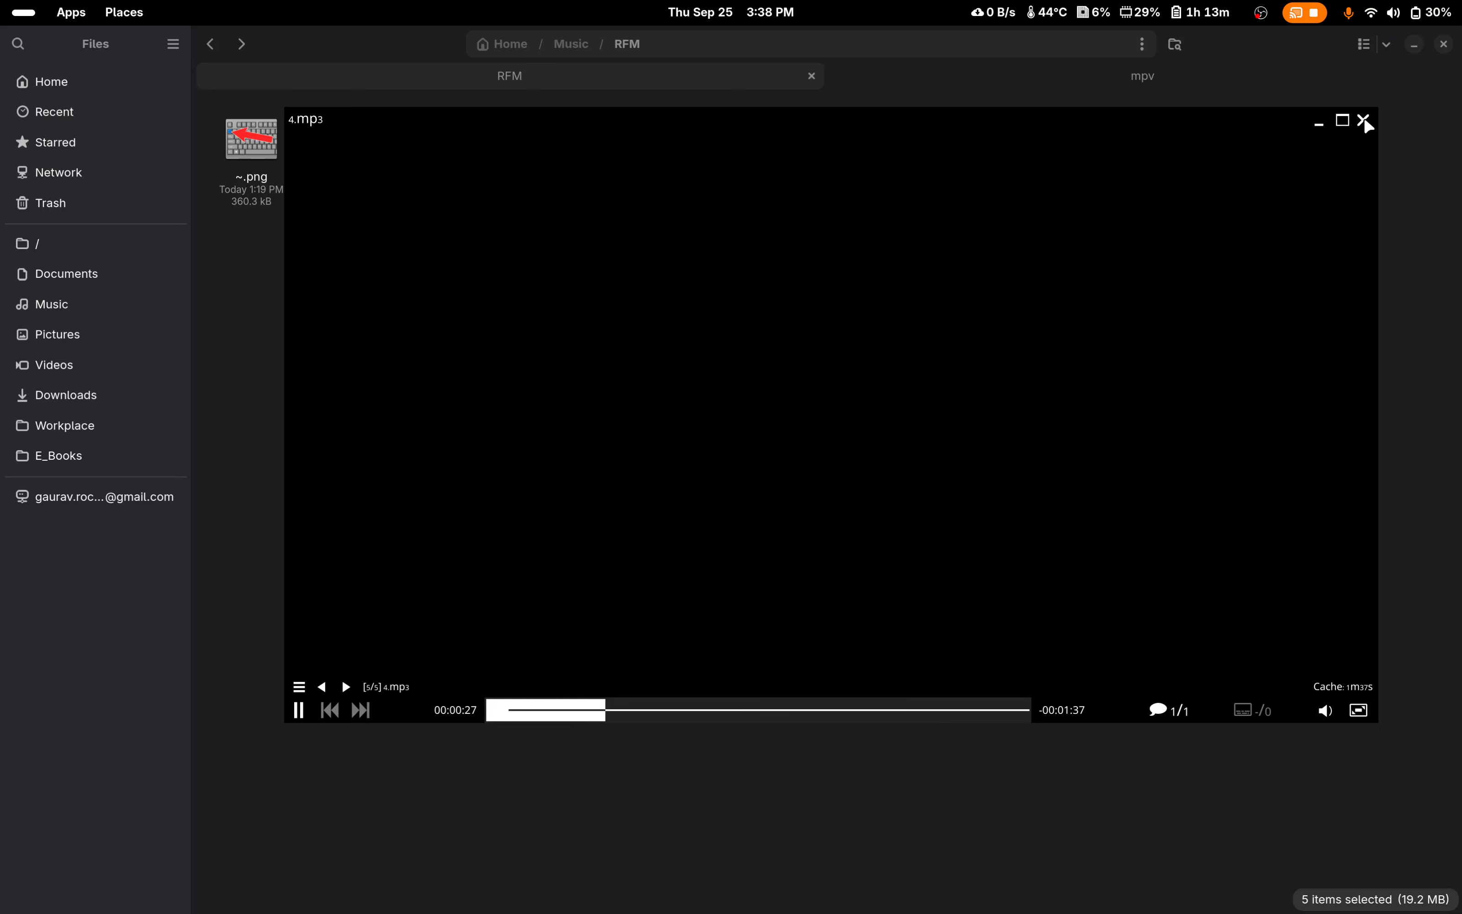
left_click(1363, 120)
left_click(964, 242)
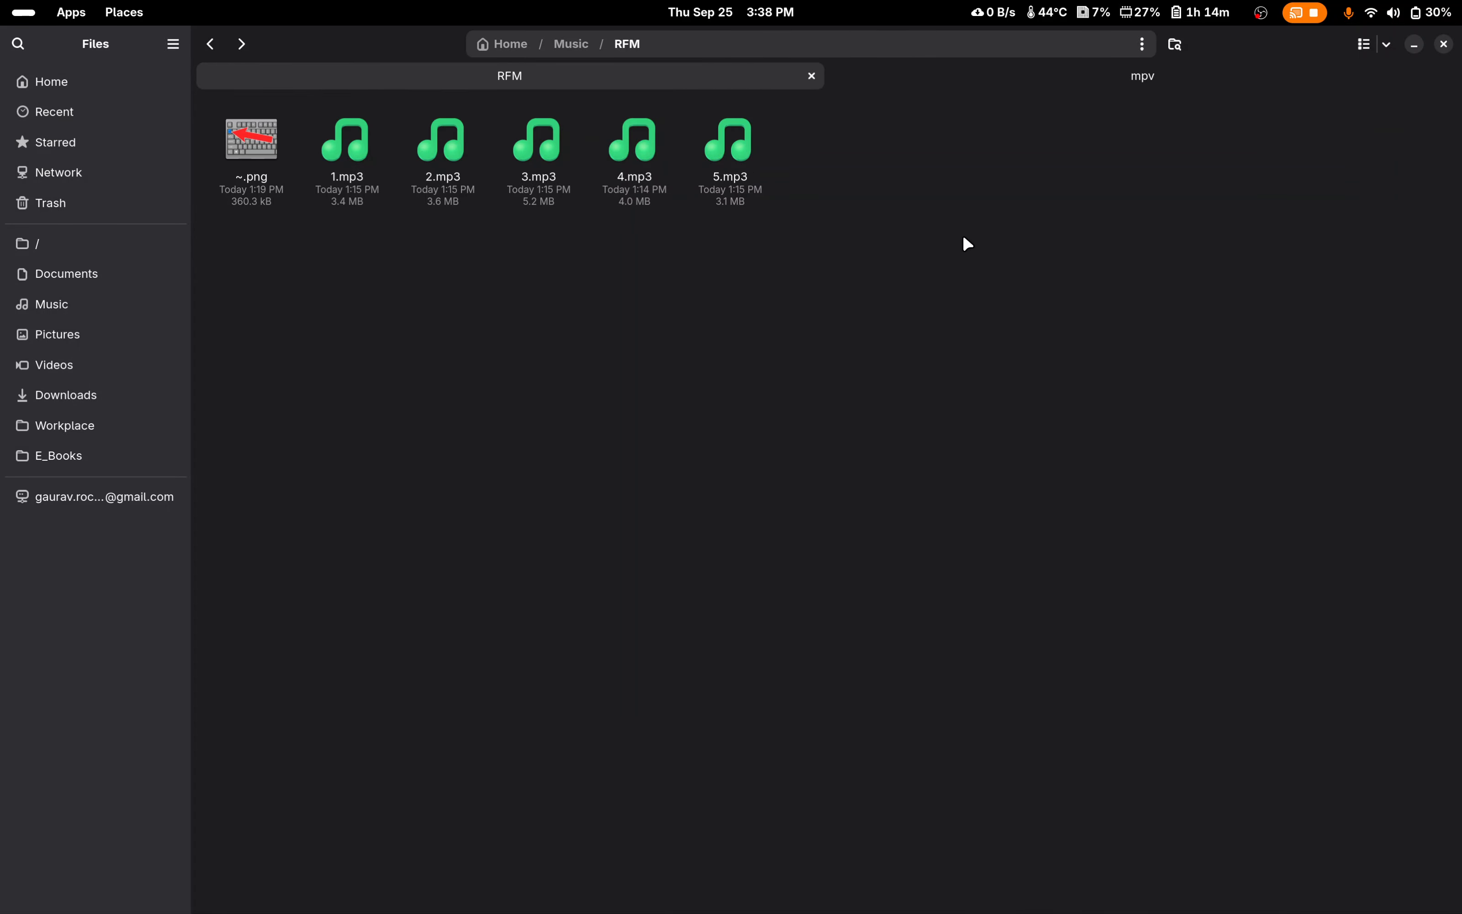
Step: Reopen input.conf from the mpv configuration folder in the text editor
left_click(955, 77)
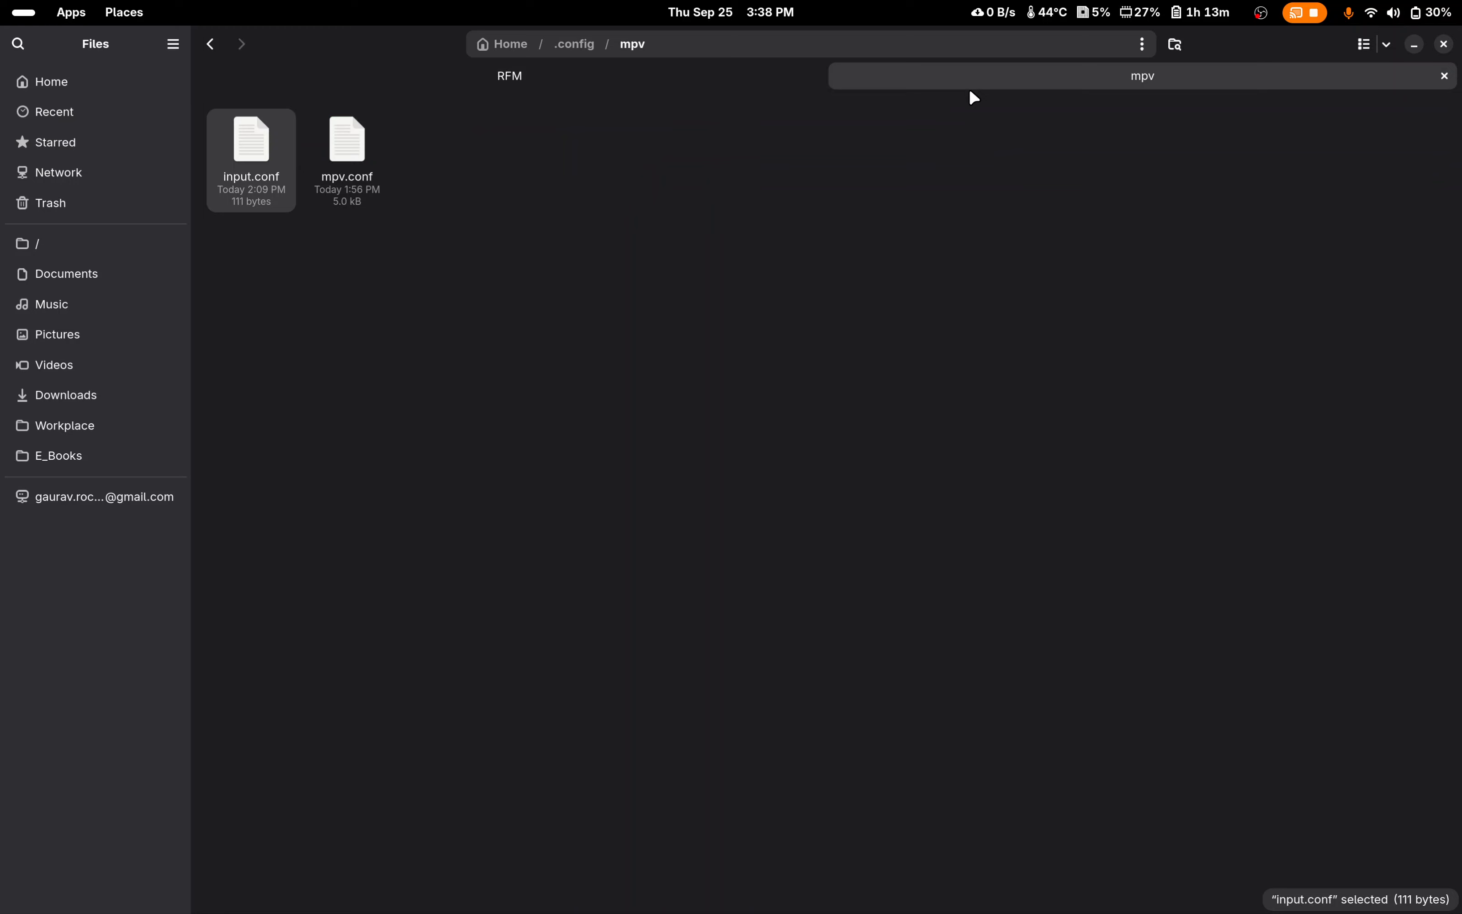
right_click(268, 169)
left_click(316, 185)
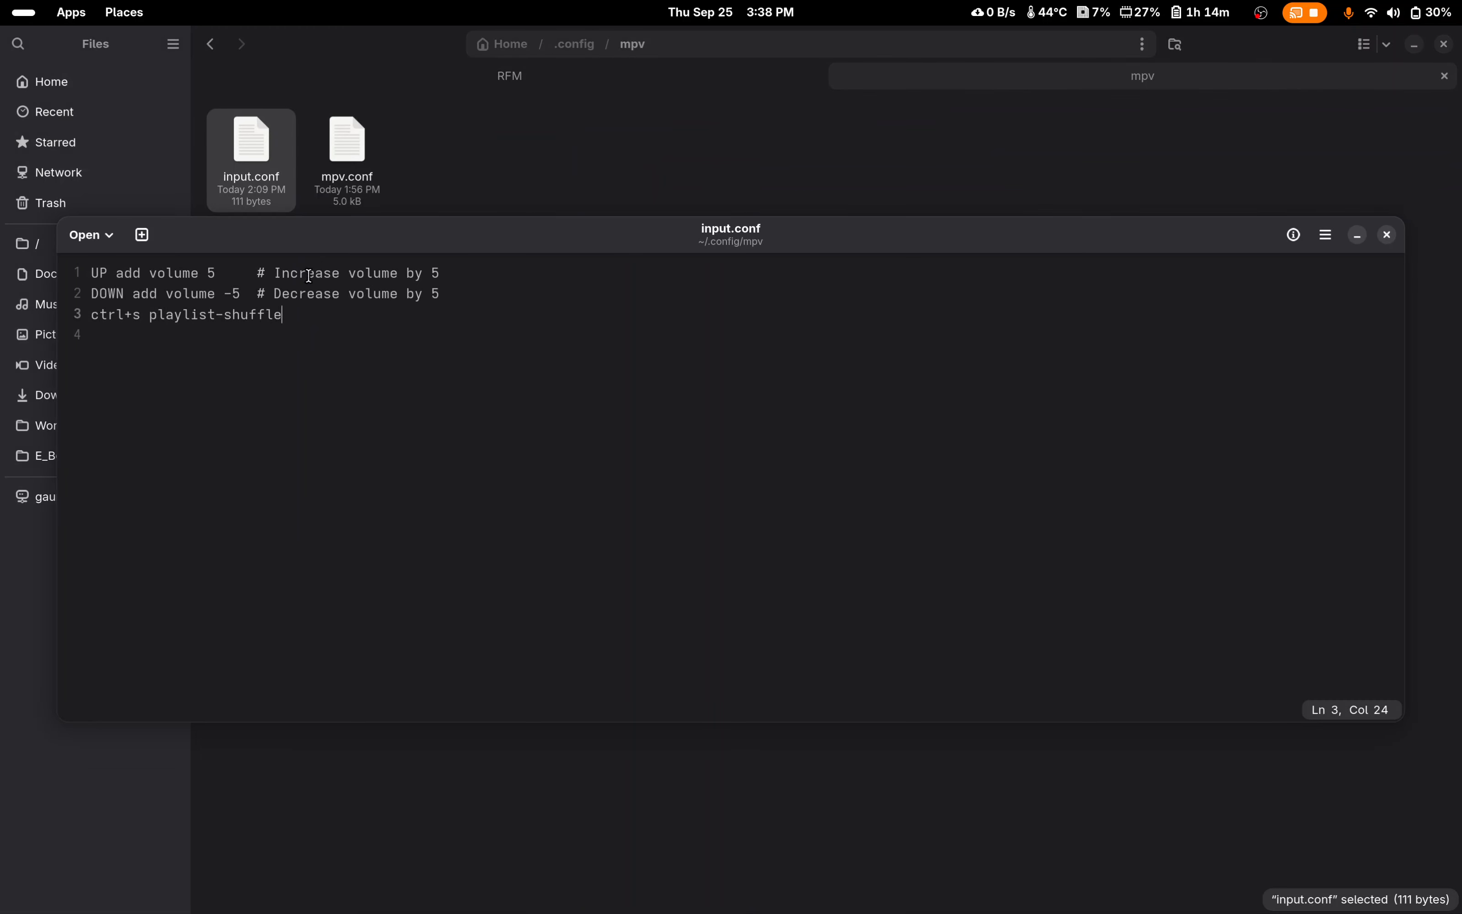
left_click_drag(219, 233, 451, 271)
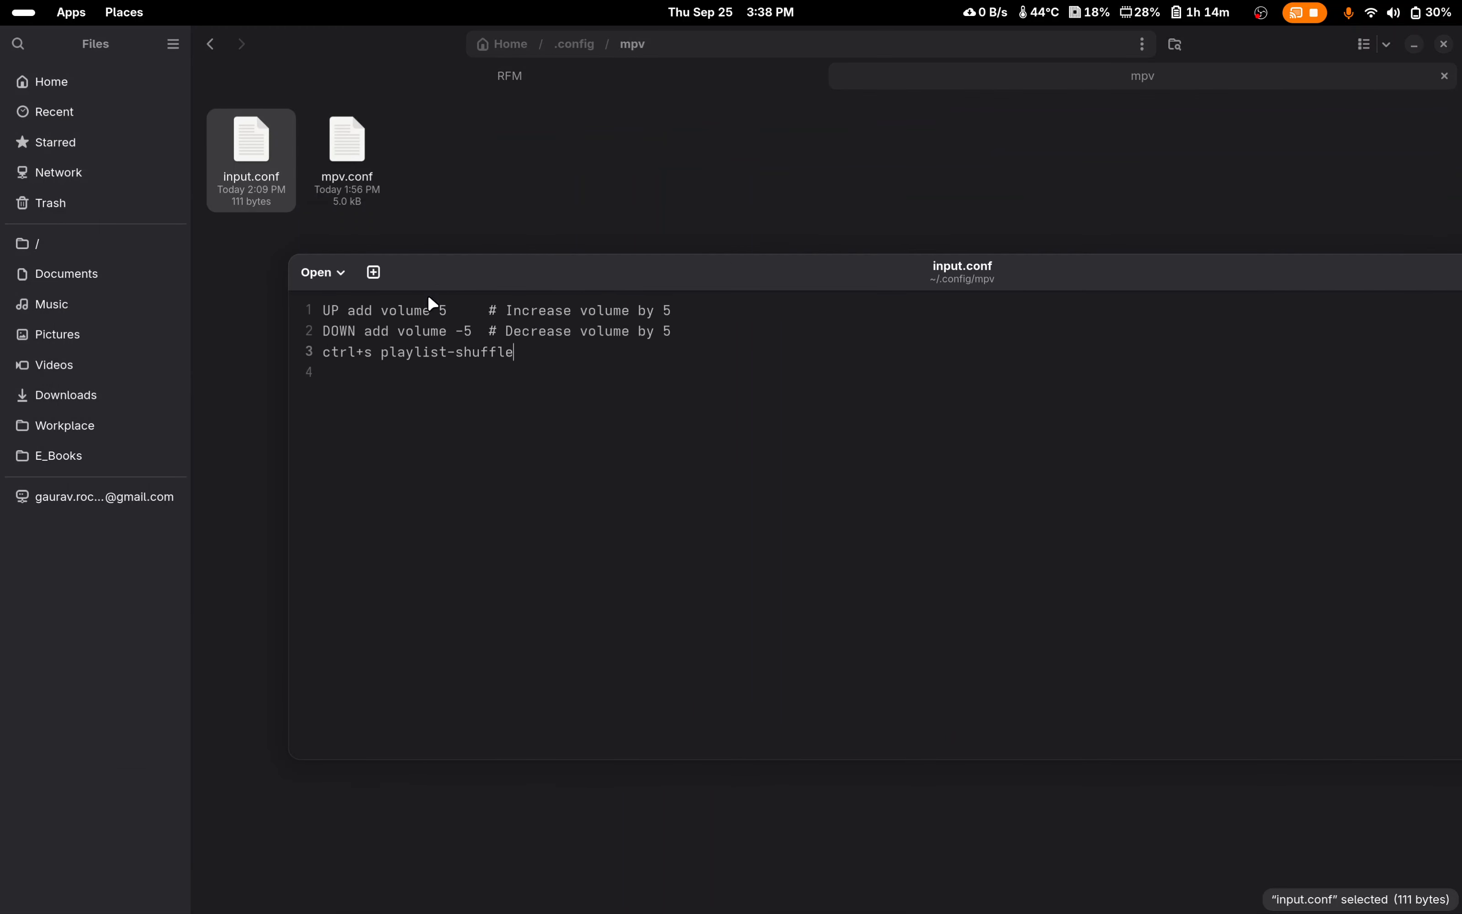
Step: Set the key of the playlist-shuffle binding on line 3 of input.conf to s
left_click_drag(373, 350, 323, 352)
left_click(371, 355)
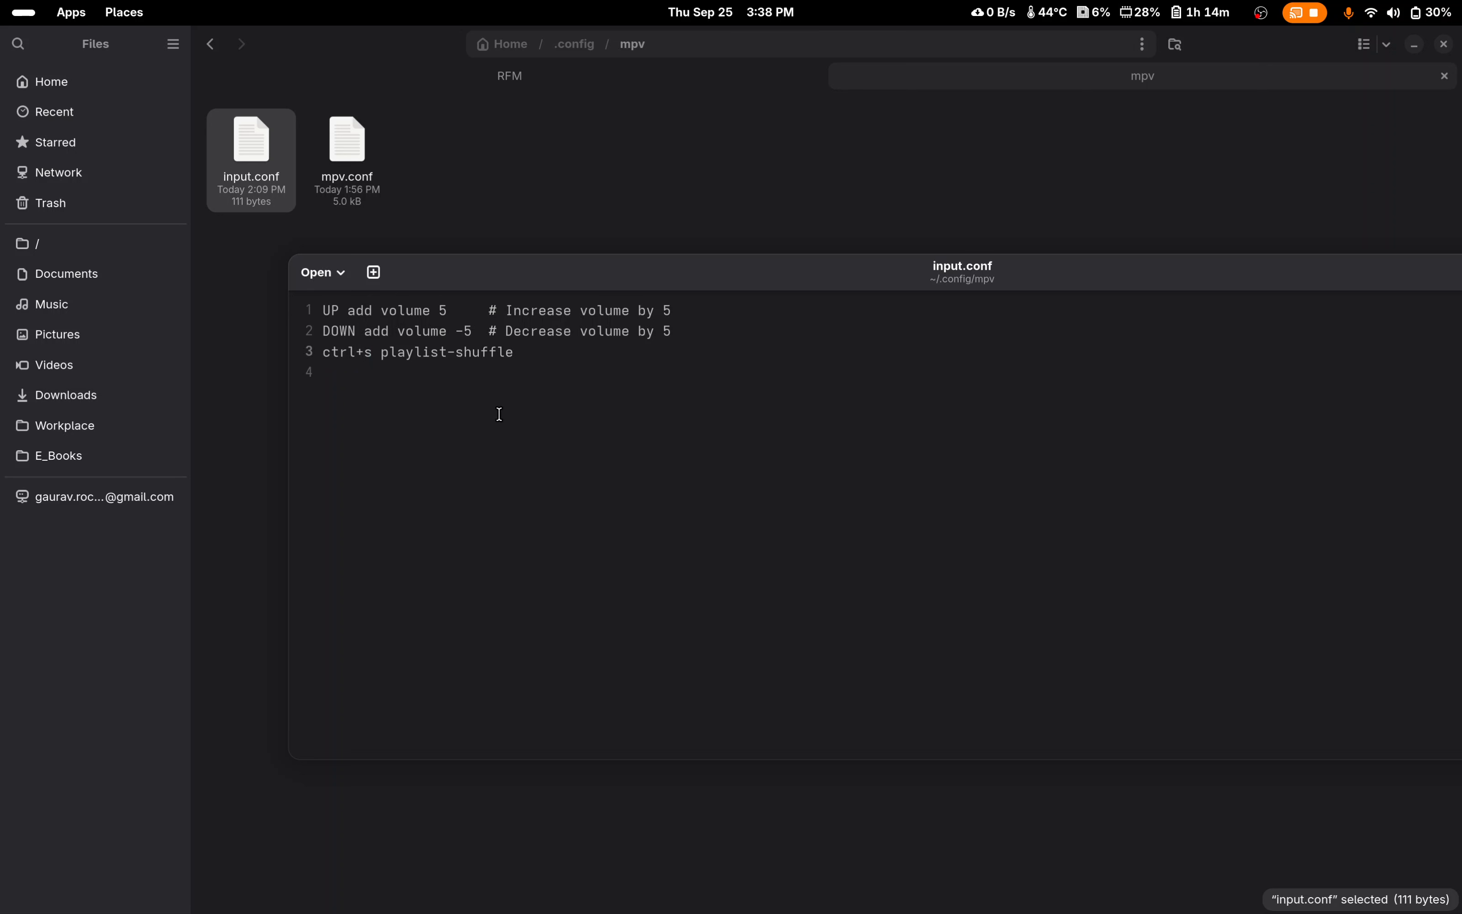
key("BackSpace")
key("BackSpace")
key("BackSpace")
key("BackSpace")
key("BackSpace")
left_click_drag(519, 283, 581, 261)
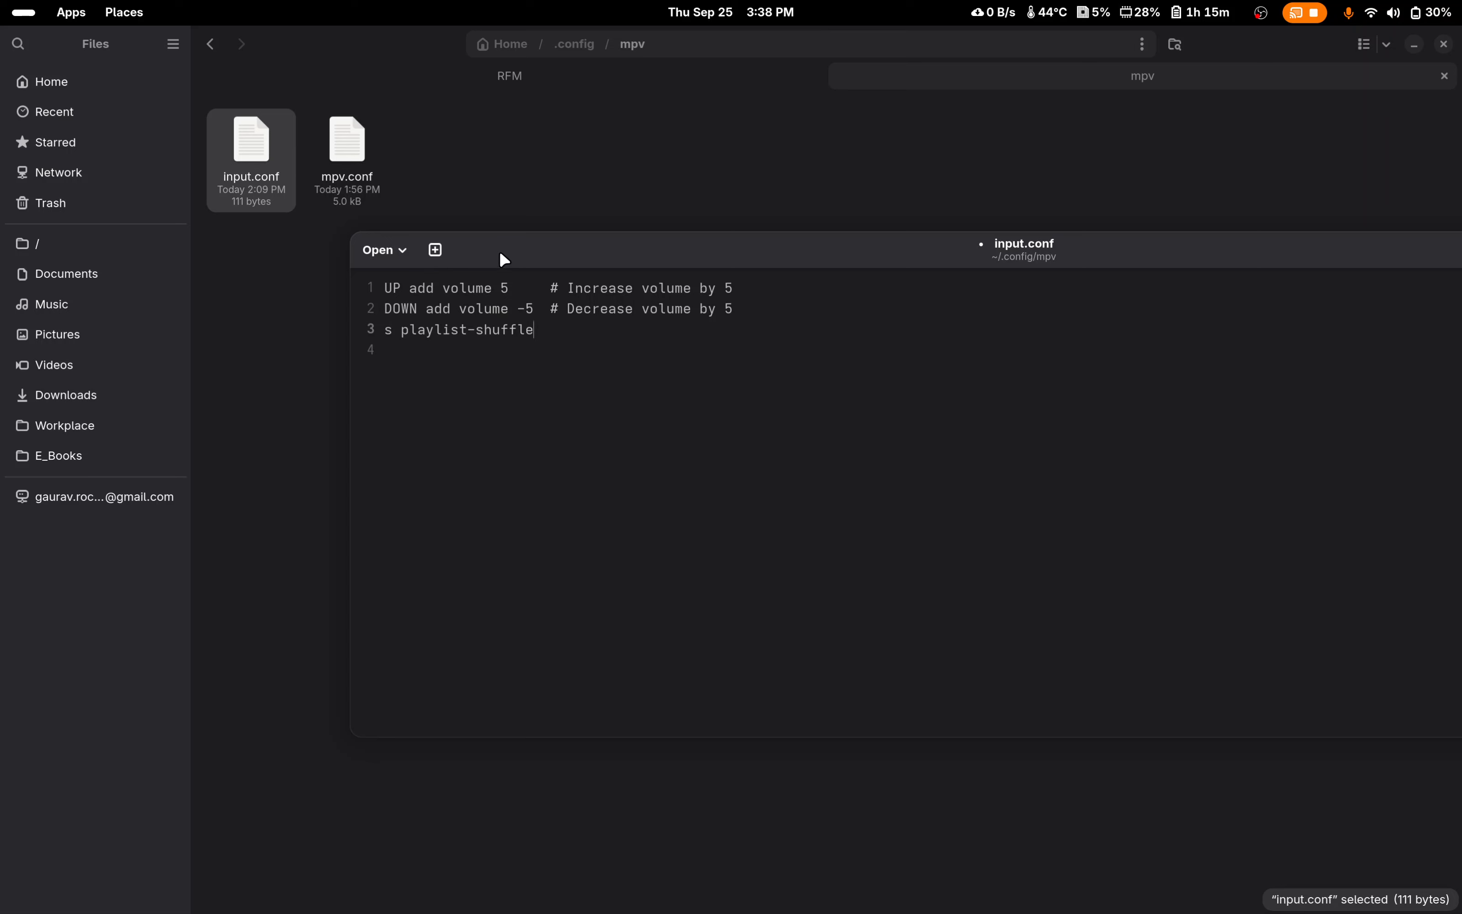
left_click_drag(500, 252, 474, 243)
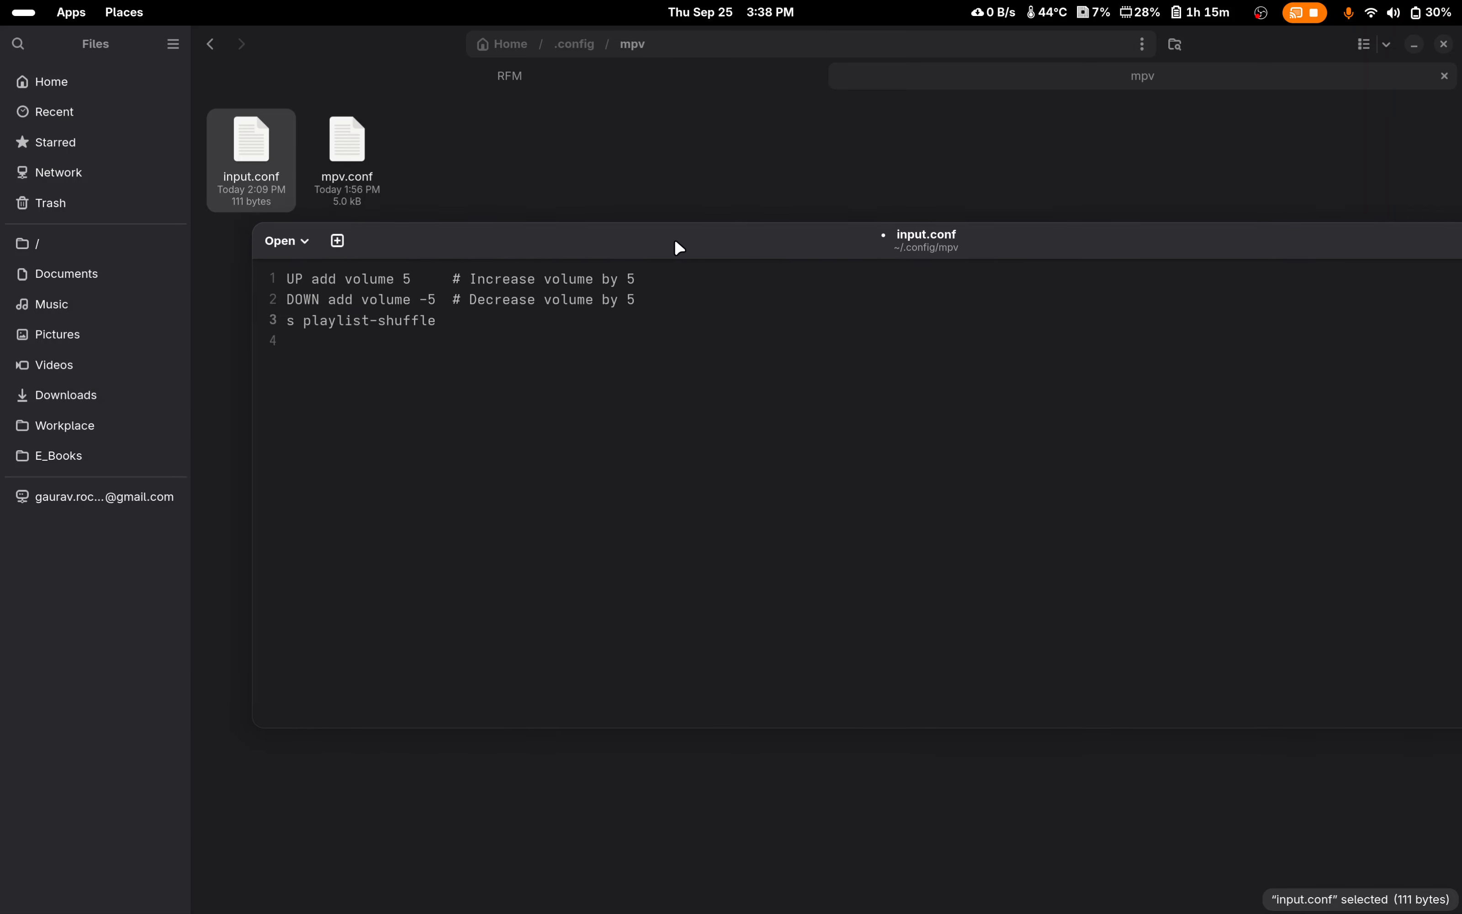